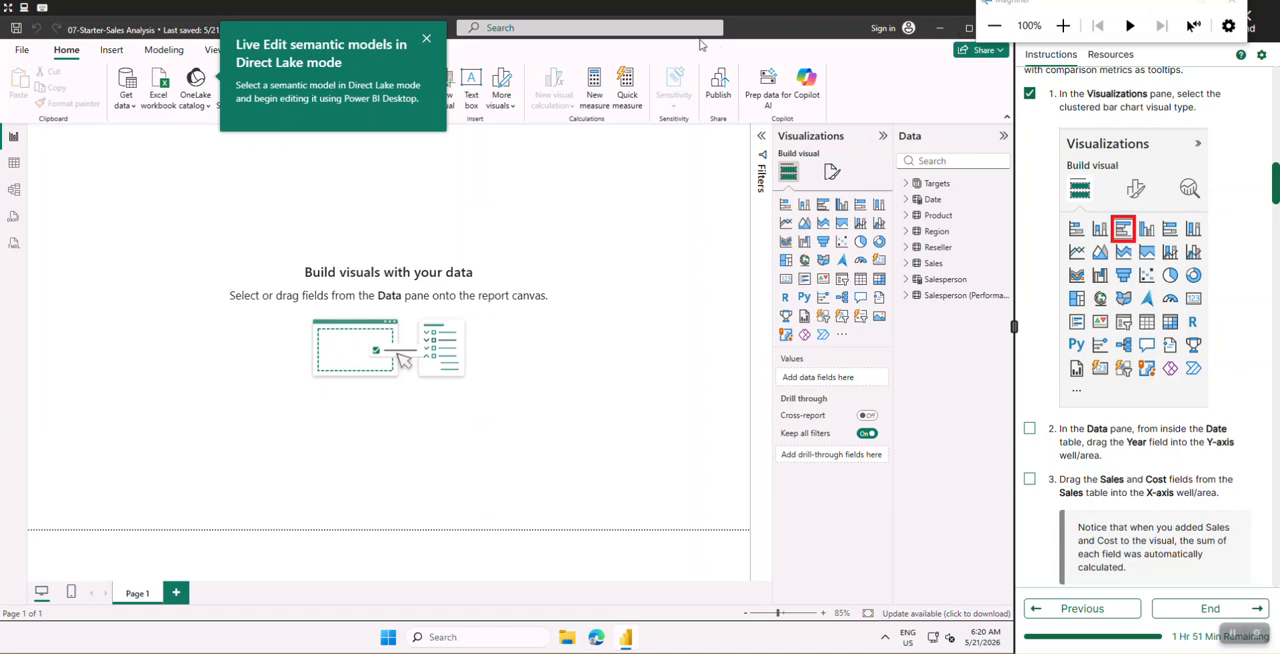
- Dismiss the Live Edit tip and insert an empty clustered bar chart on the report page
left_click(425, 42)
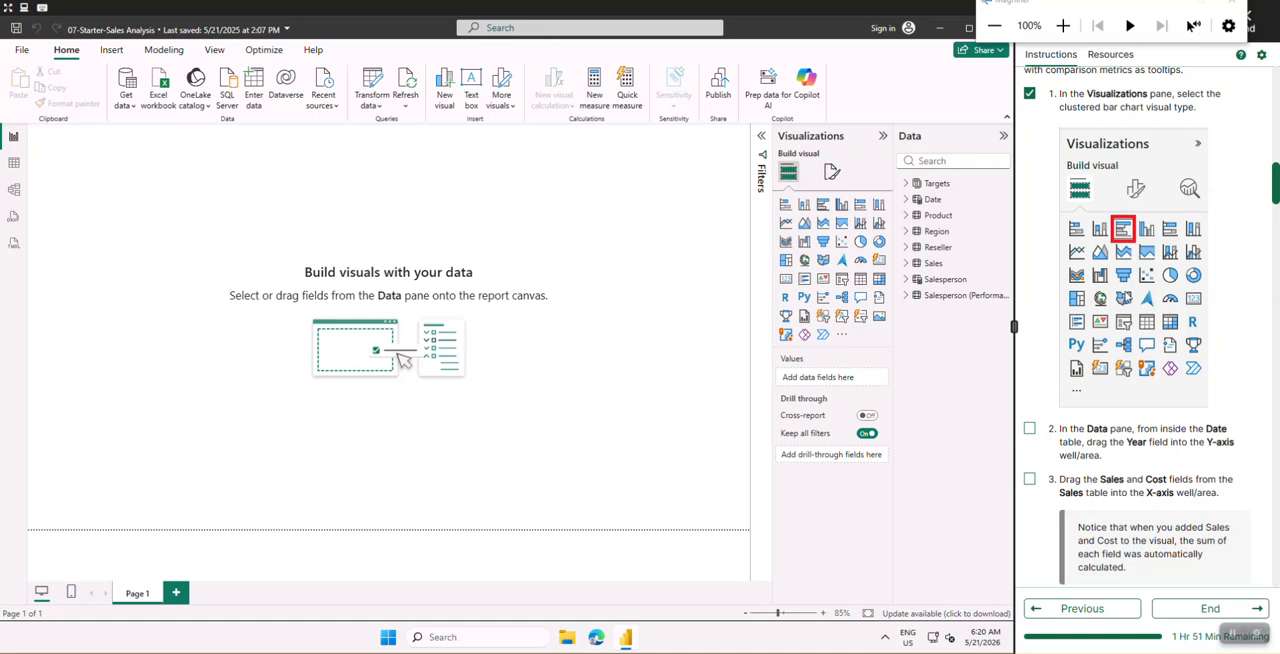
scroll(1133, 330, "up", 2)
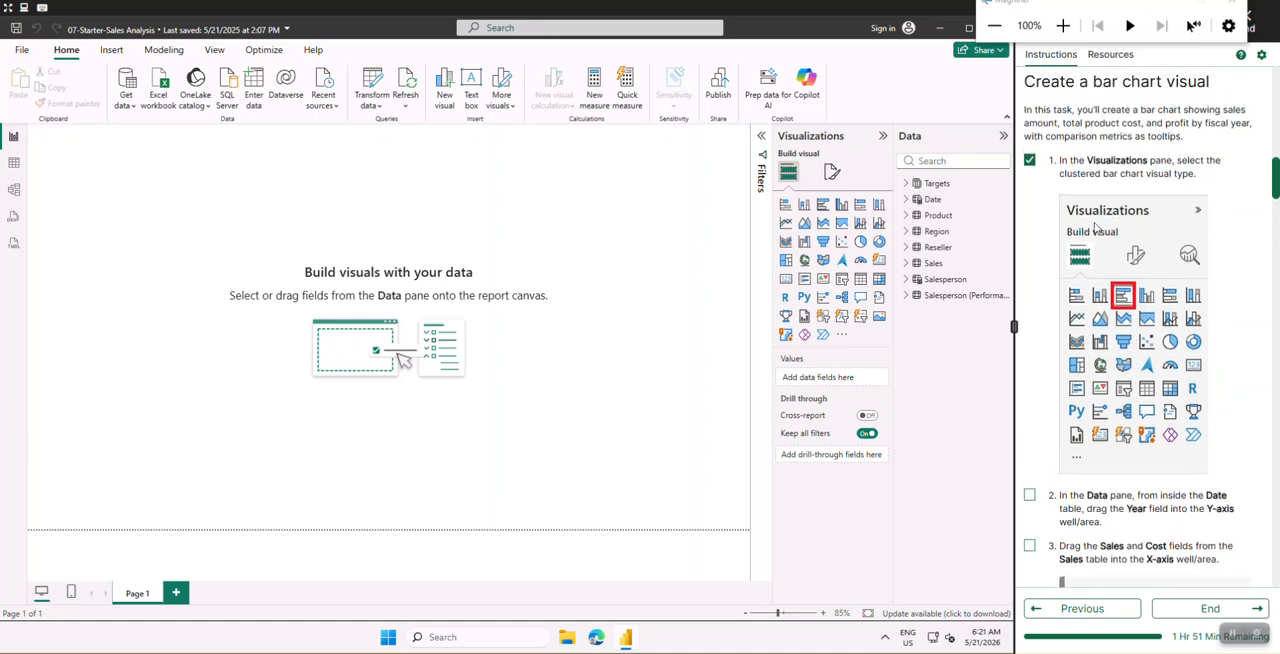
scroll(1112, 340, "down", 2)
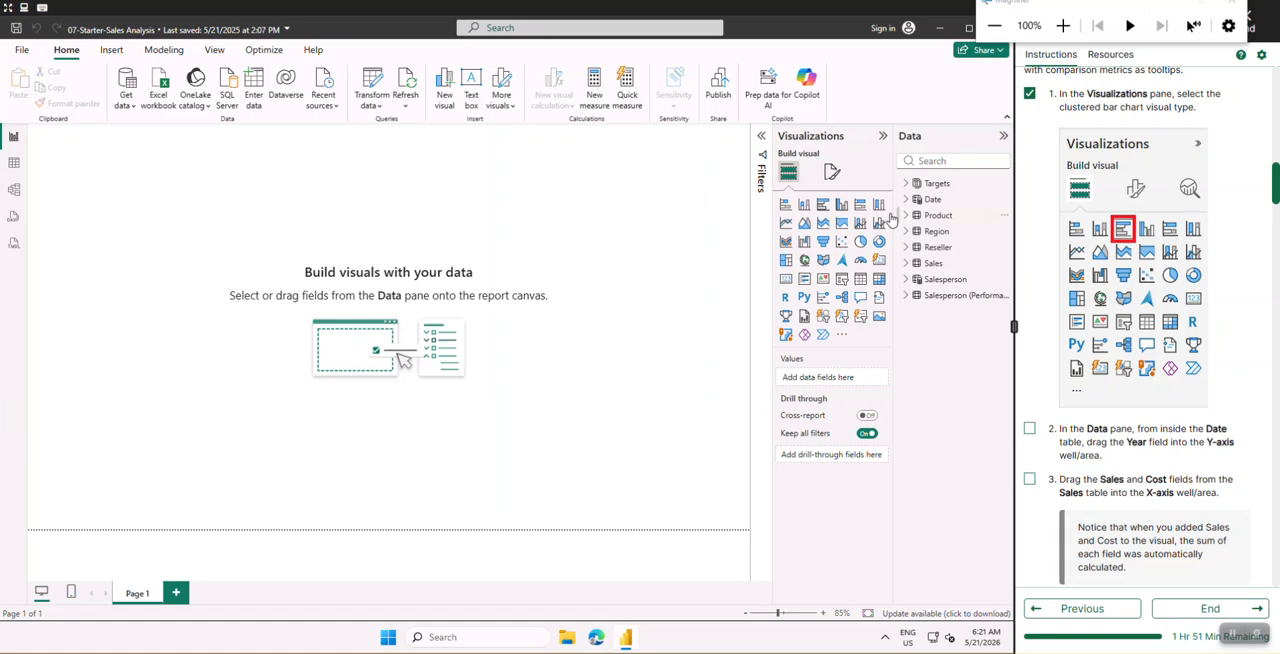
left_click(822, 206)
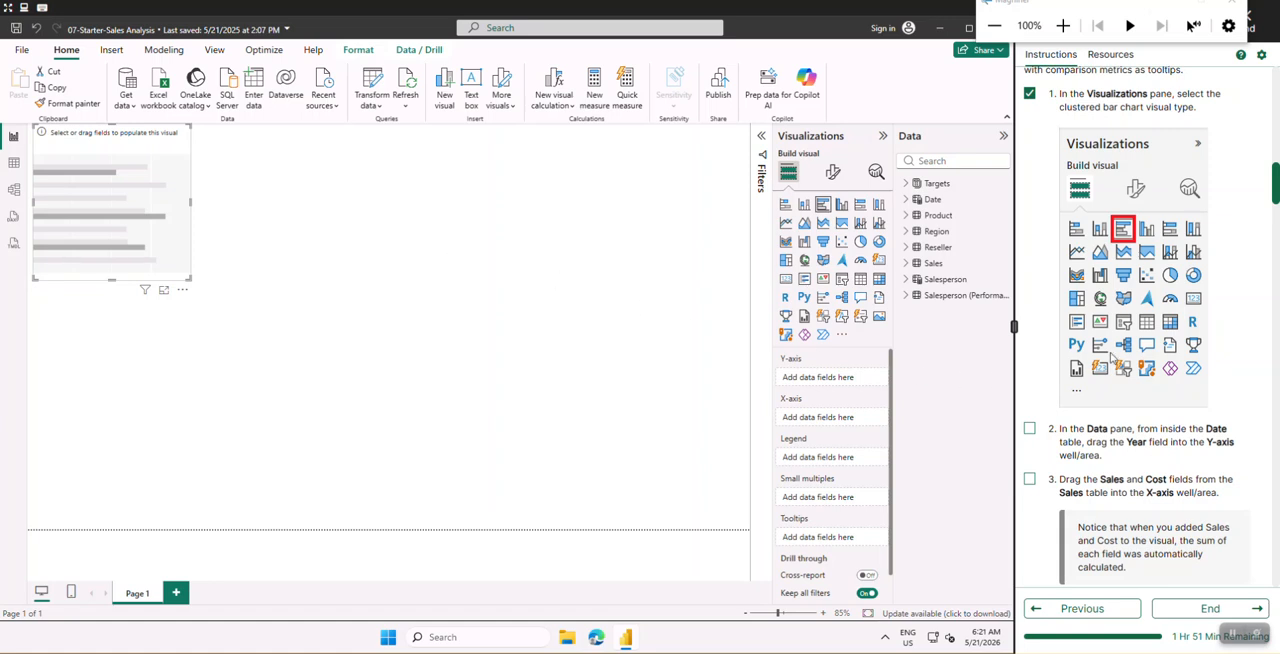
- Mark the Y-axis instruction as done, then move the empty bar chart inward from the page corner and enlarge it to over twice its width
scroll(1121, 347, "down", 1)
scroll(1121, 347, "up", 1)
scroll(1121, 347, "down", 2)
left_click(1029, 295)
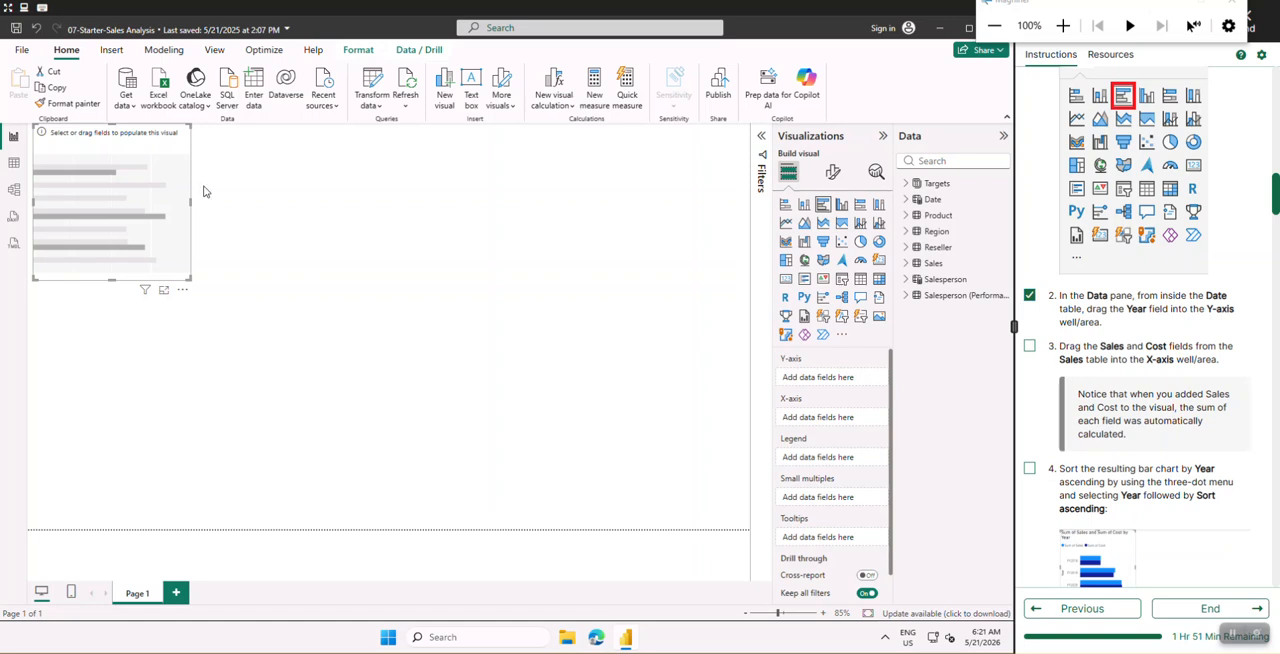
left_click_drag(178, 168, 272, 215)
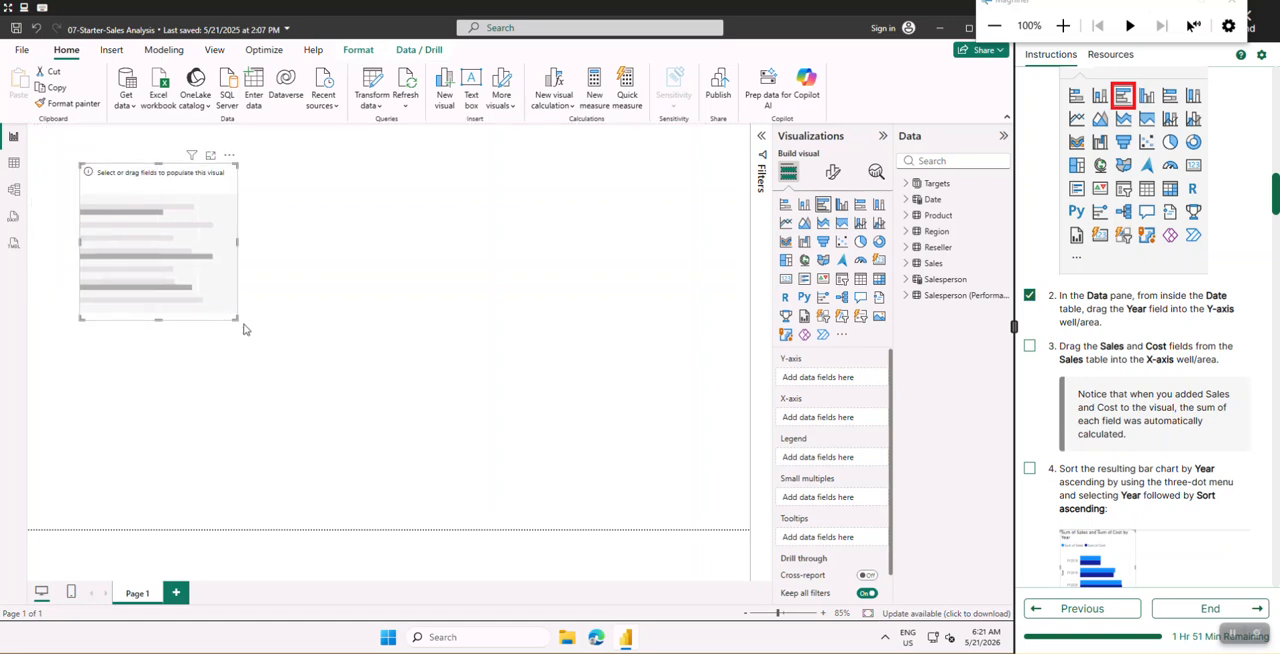
left_click_drag(236, 319, 443, 442)
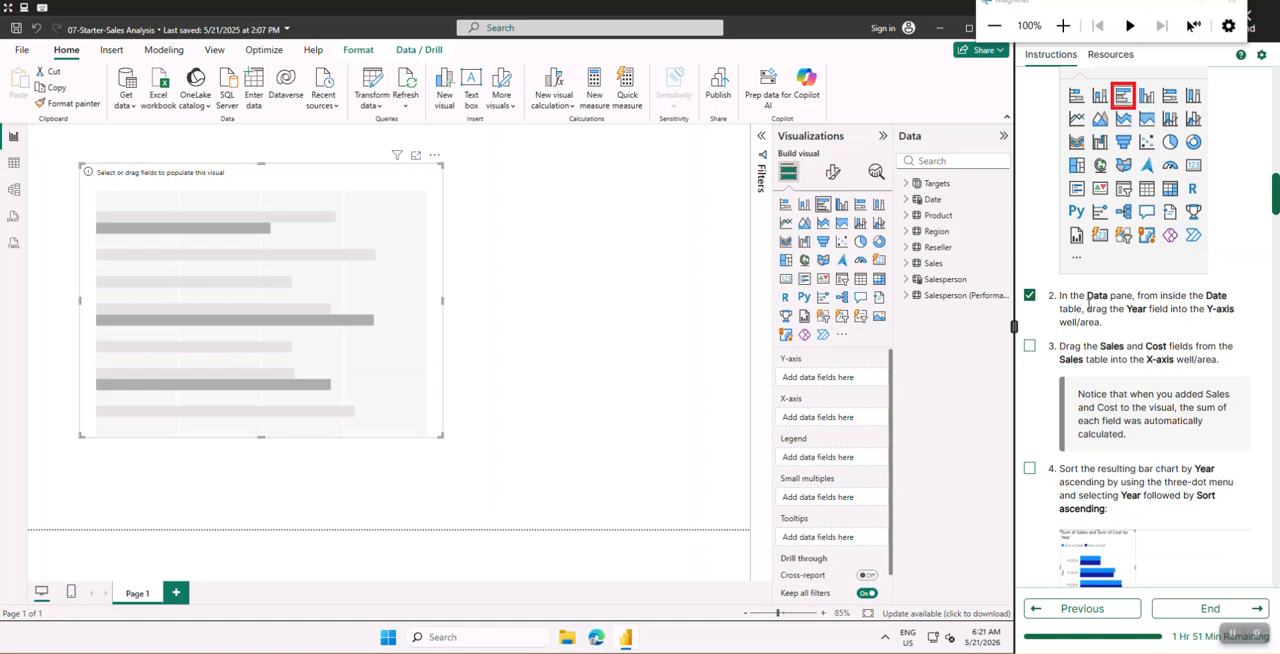
- Add the Year field from the Date table to the bar chart's Y-axis
scroll(1101, 296, "down", 1)
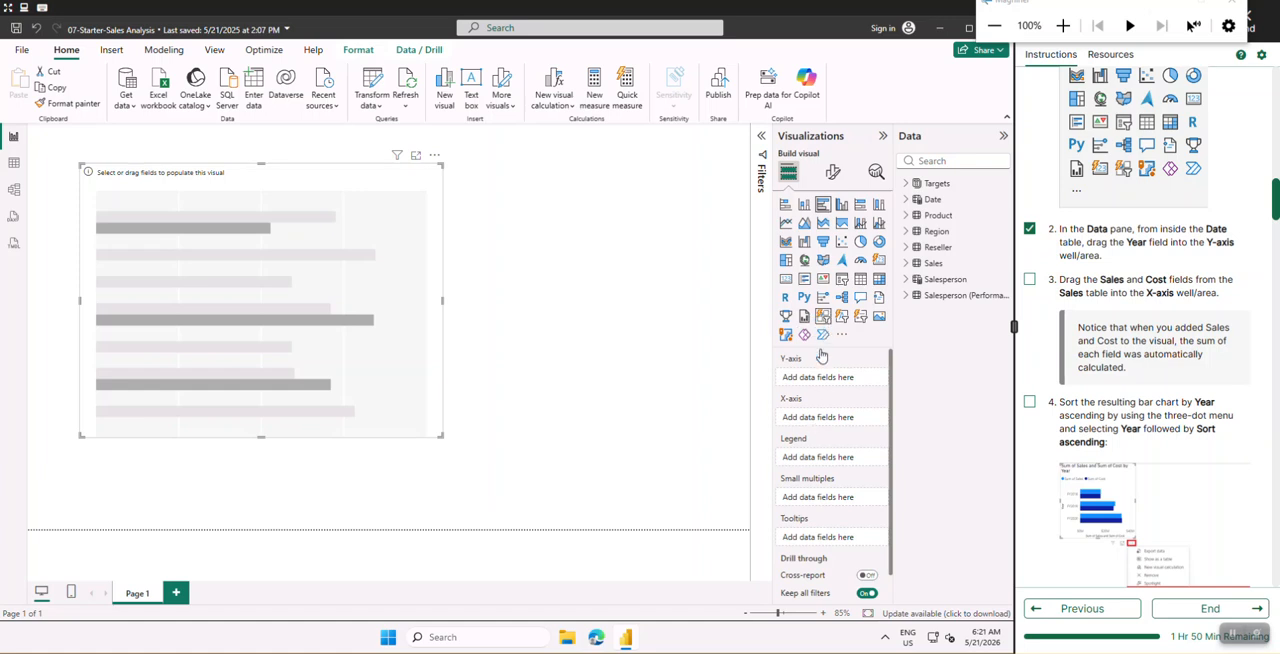
left_click(906, 201)
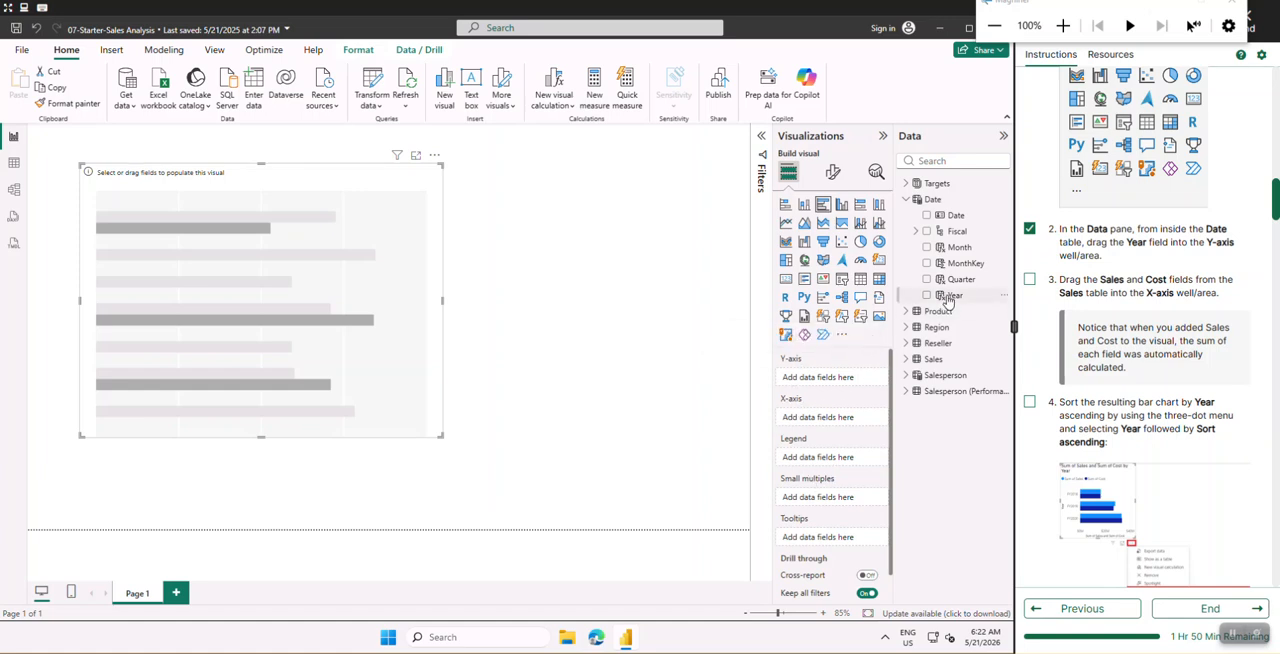
left_click_drag(948, 300, 834, 378)
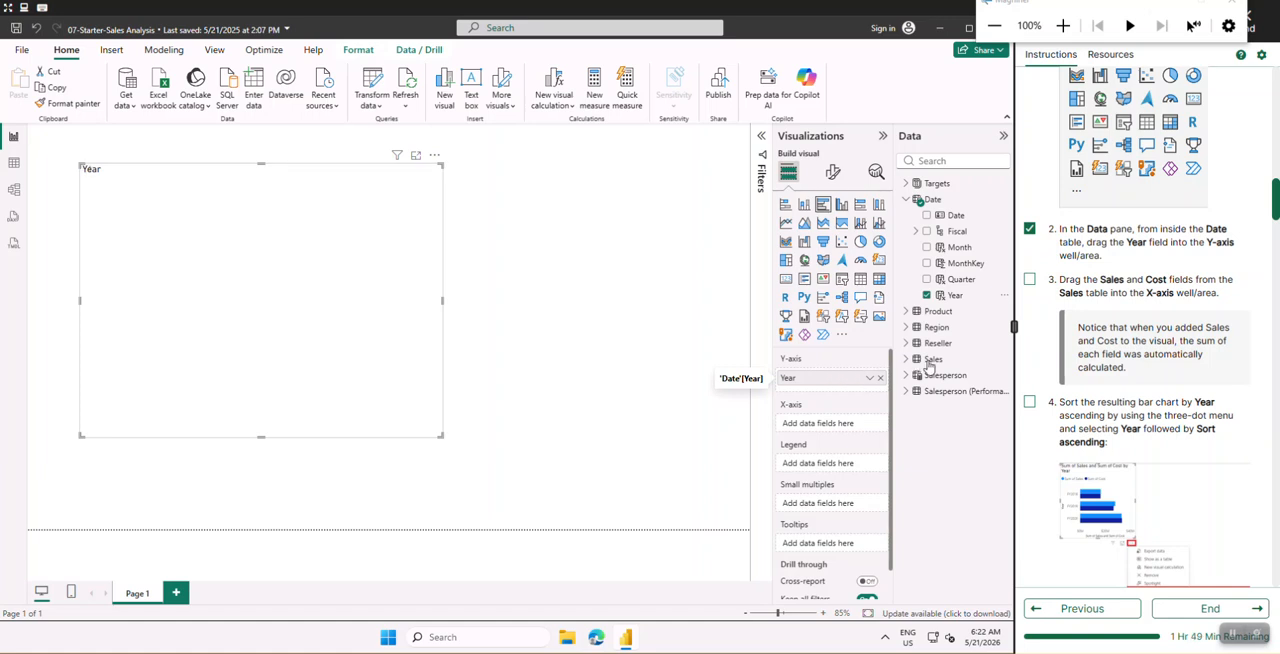
- Mark the X-axis instruction as done and add the Sales and Cost fields from the Sales table to the chart's X-axis
left_click(1029, 280)
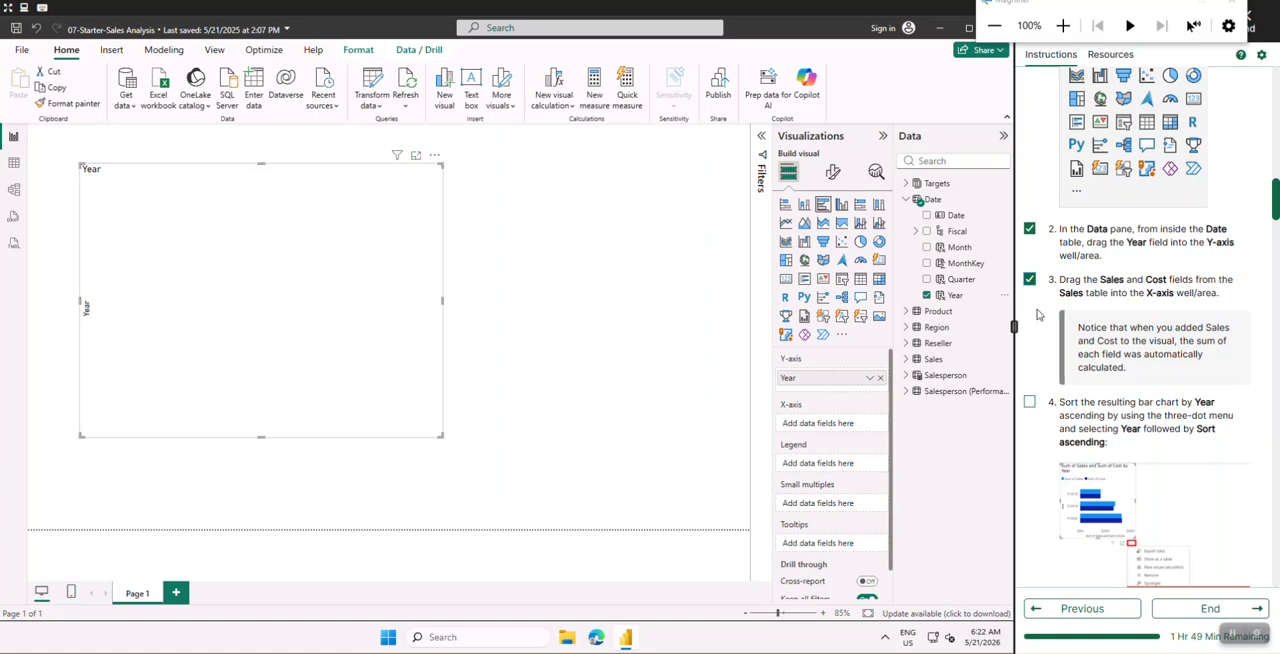
left_click(907, 200)
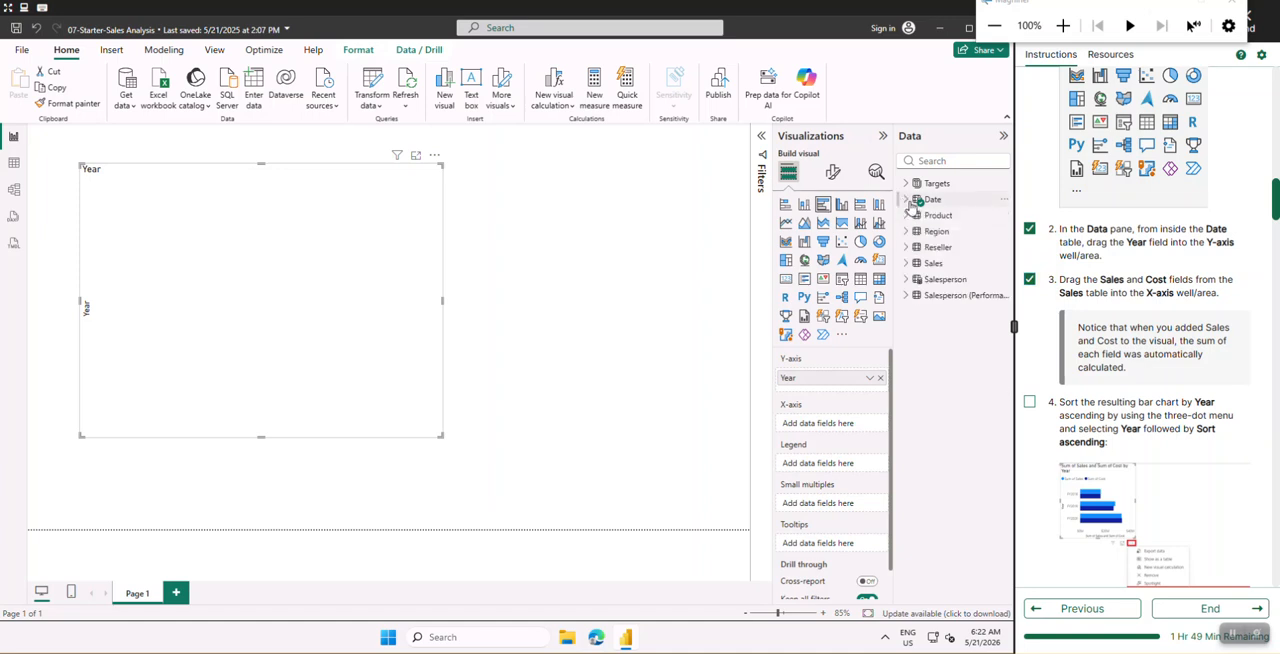
left_click(906, 264)
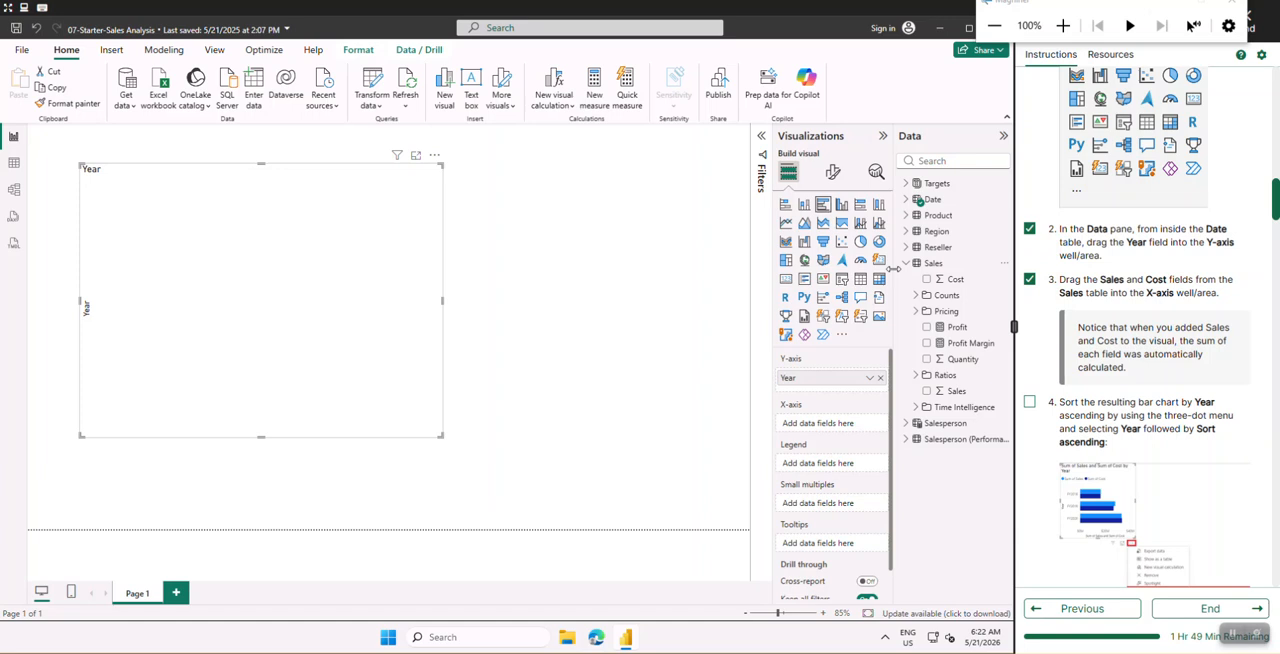
left_click(966, 398)
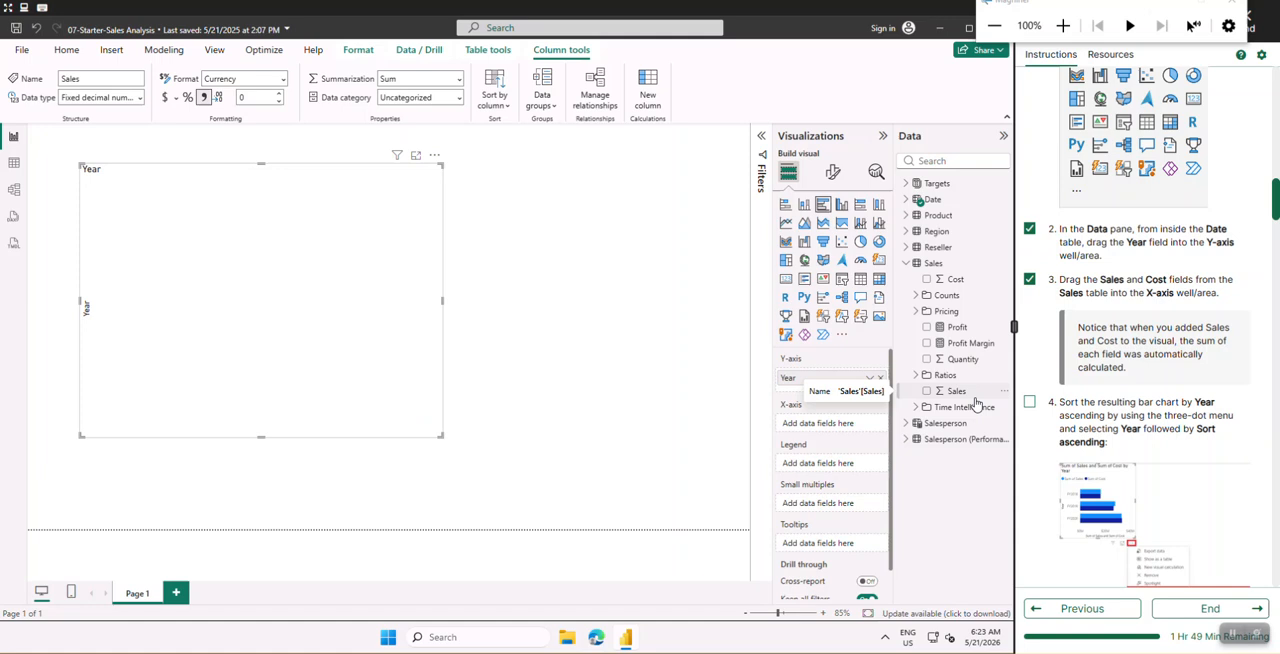
left_click_drag(976, 401, 843, 432)
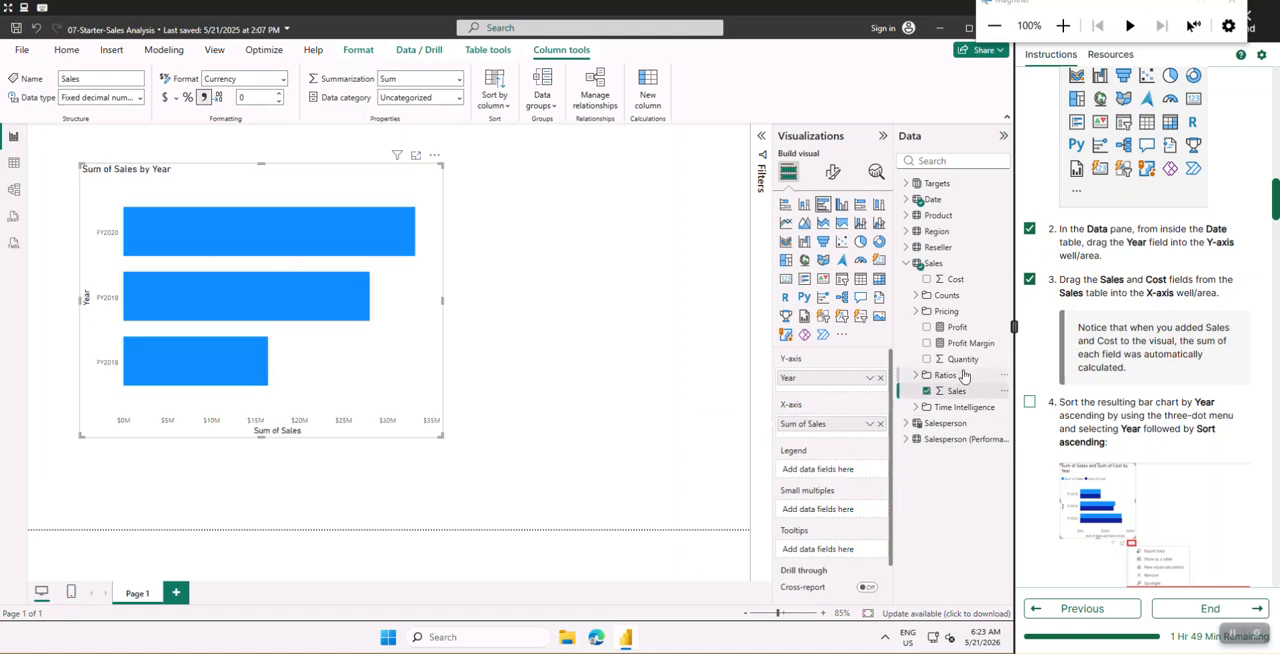
left_click(954, 283)
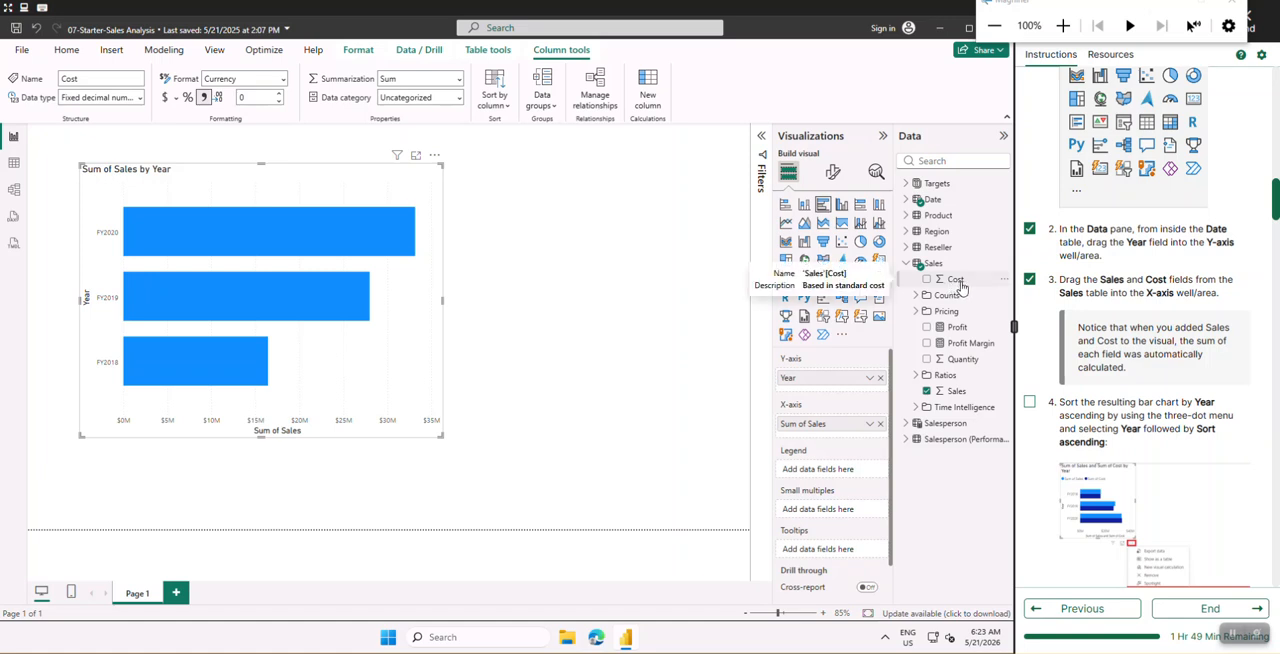
mouse_move(960, 287)
left_mouse_down()
mouse_move(878, 335)
mouse_move(826, 437)
left_mouse_up()
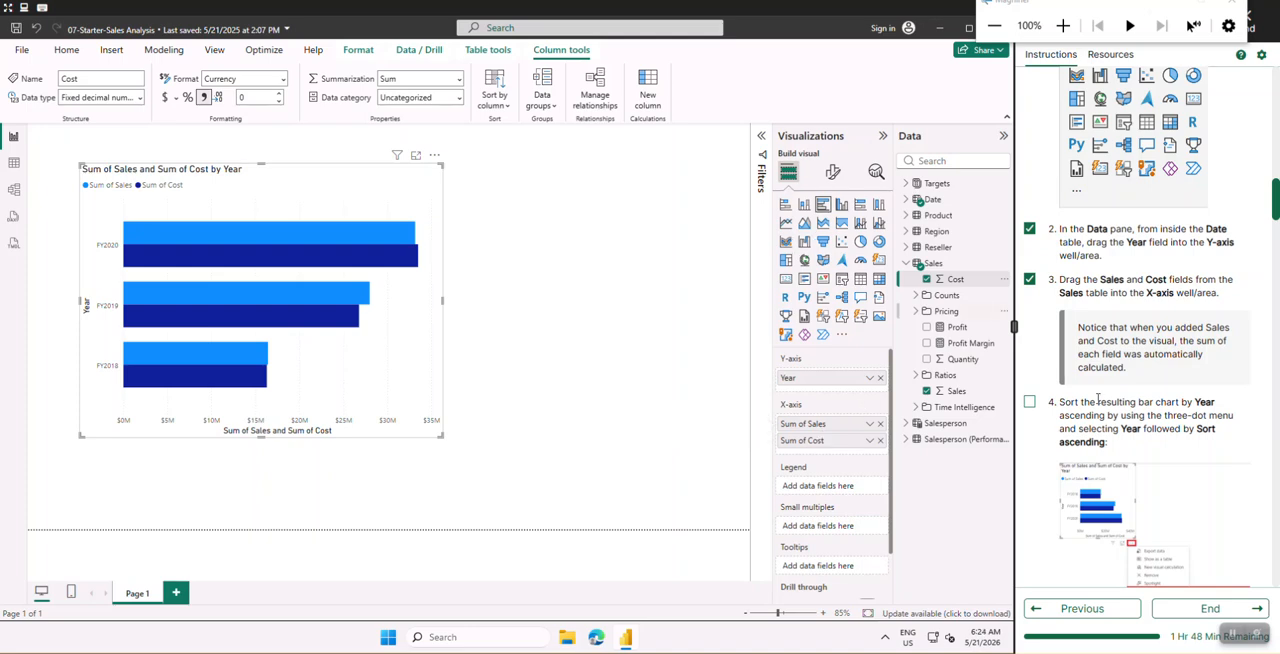
- Mark the sorting instruction as done and sort the bar chart by Year in ascending order
scroll(1097, 399, "down", 2)
left_click(1030, 203)
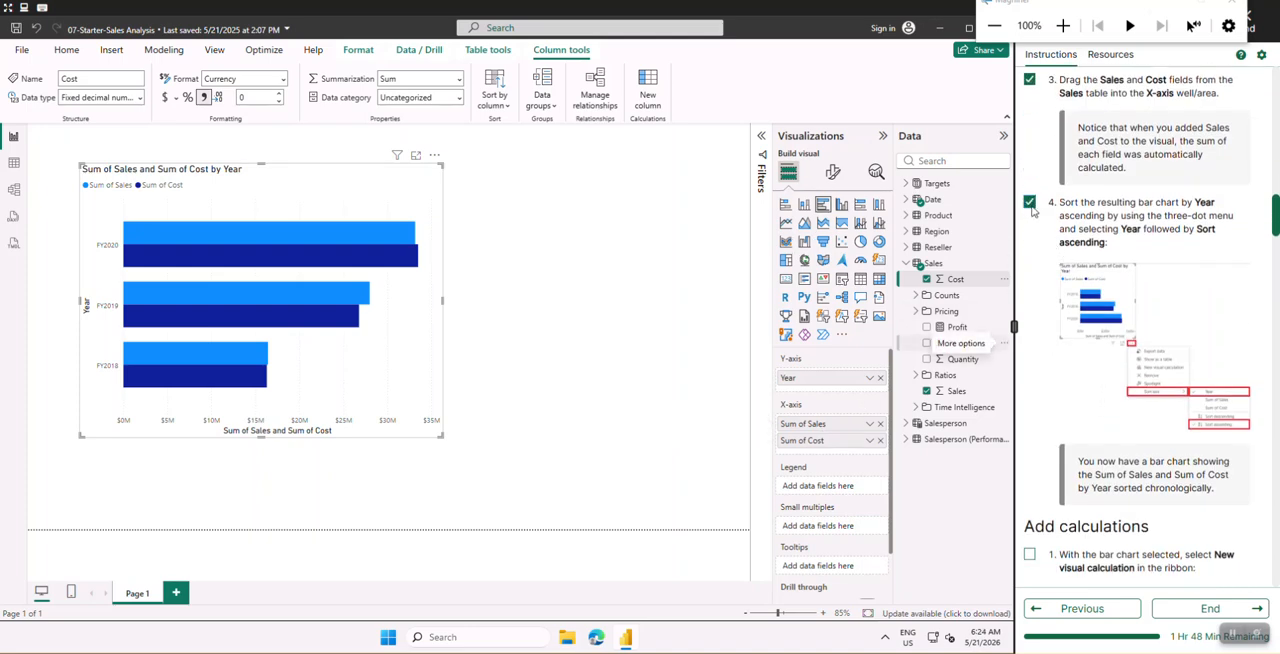
left_click(436, 158)
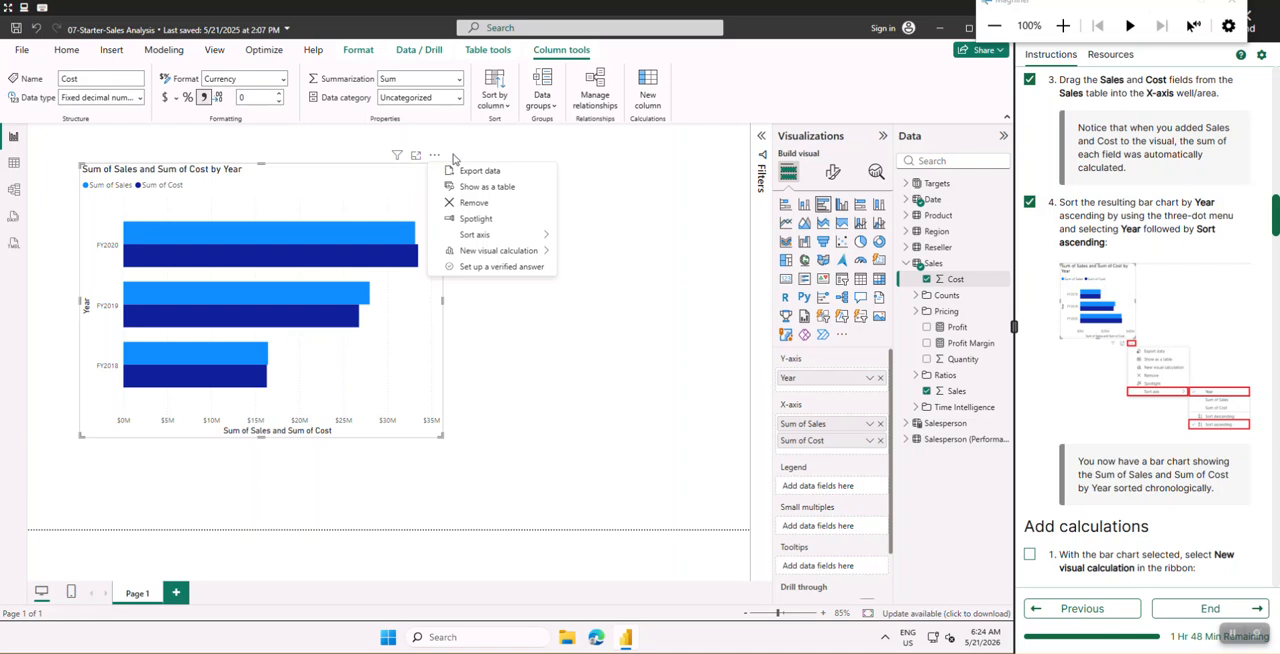
mouse_move(484, 240)
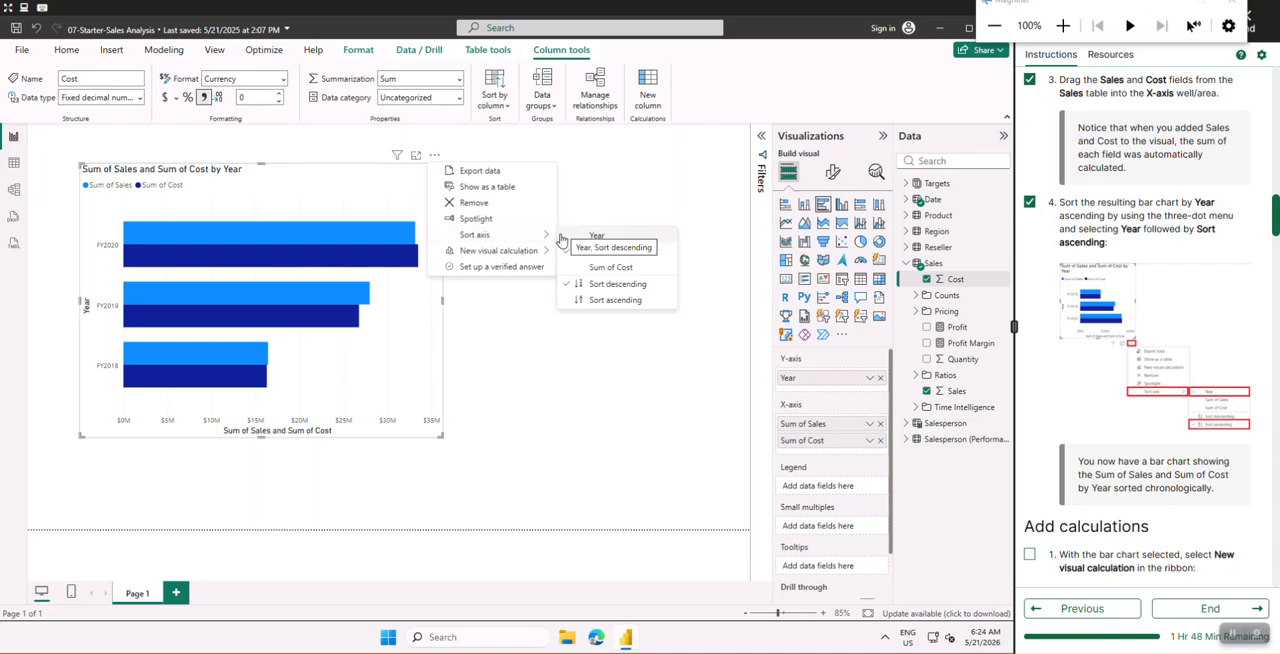
left_click(568, 238)
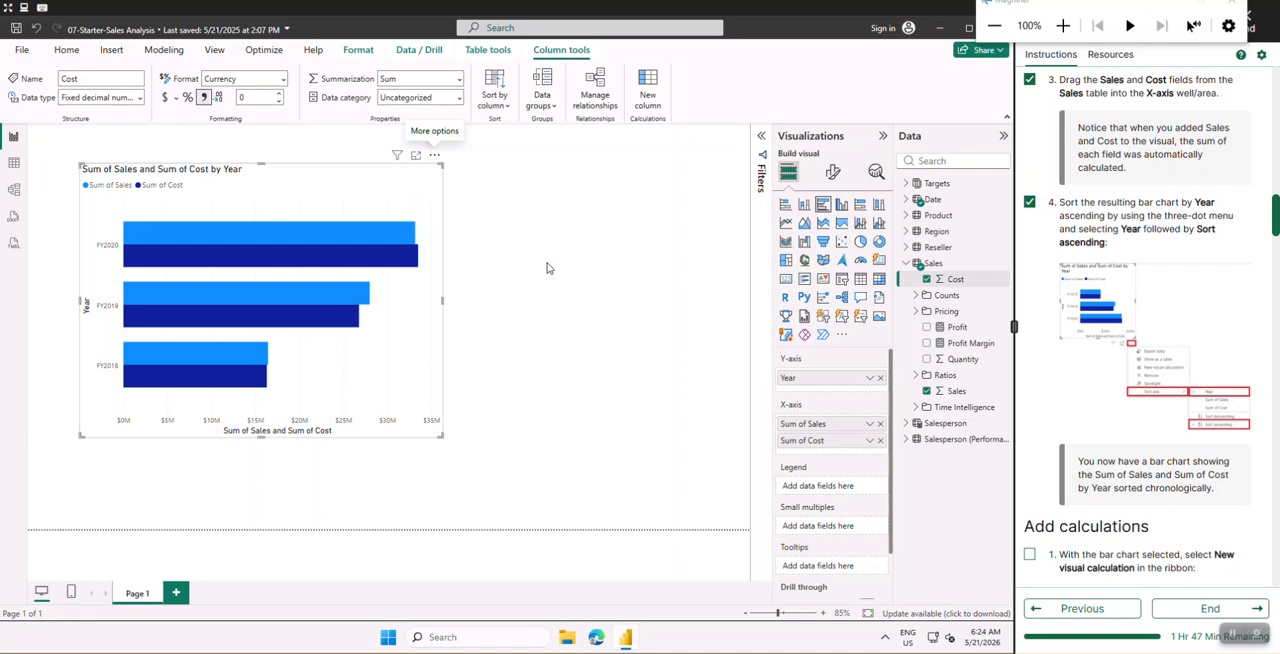
left_click(434, 157)
mouse_move(527, 238)
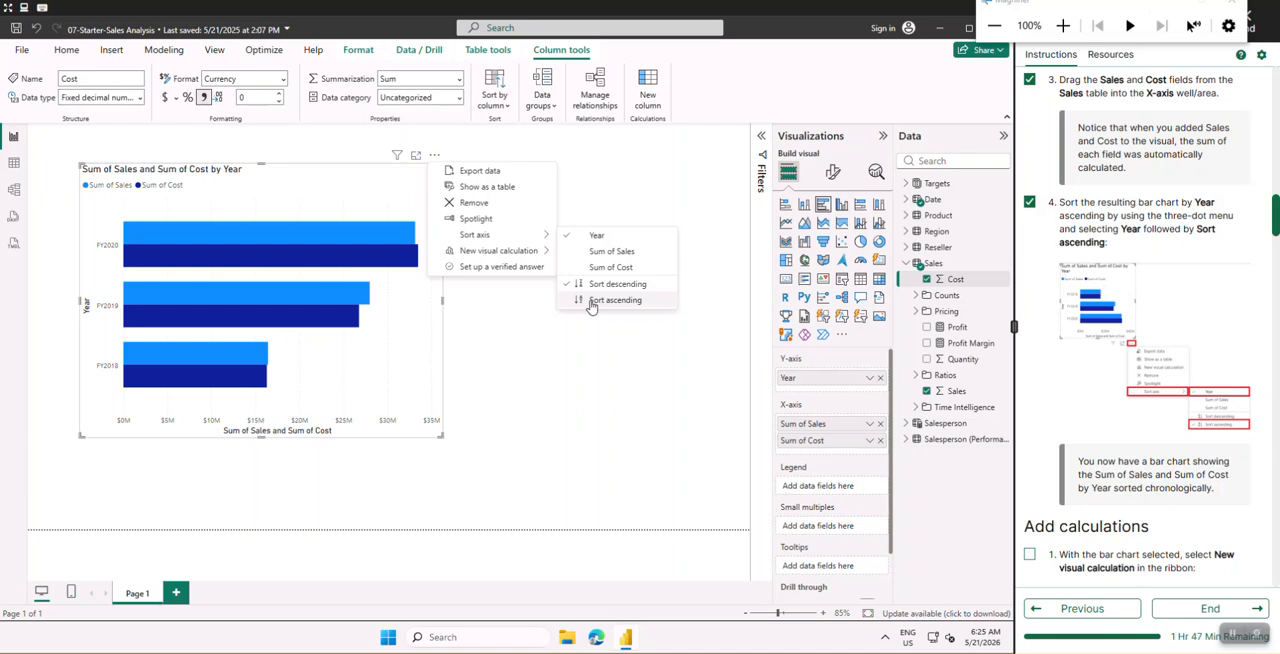
left_click(590, 304)
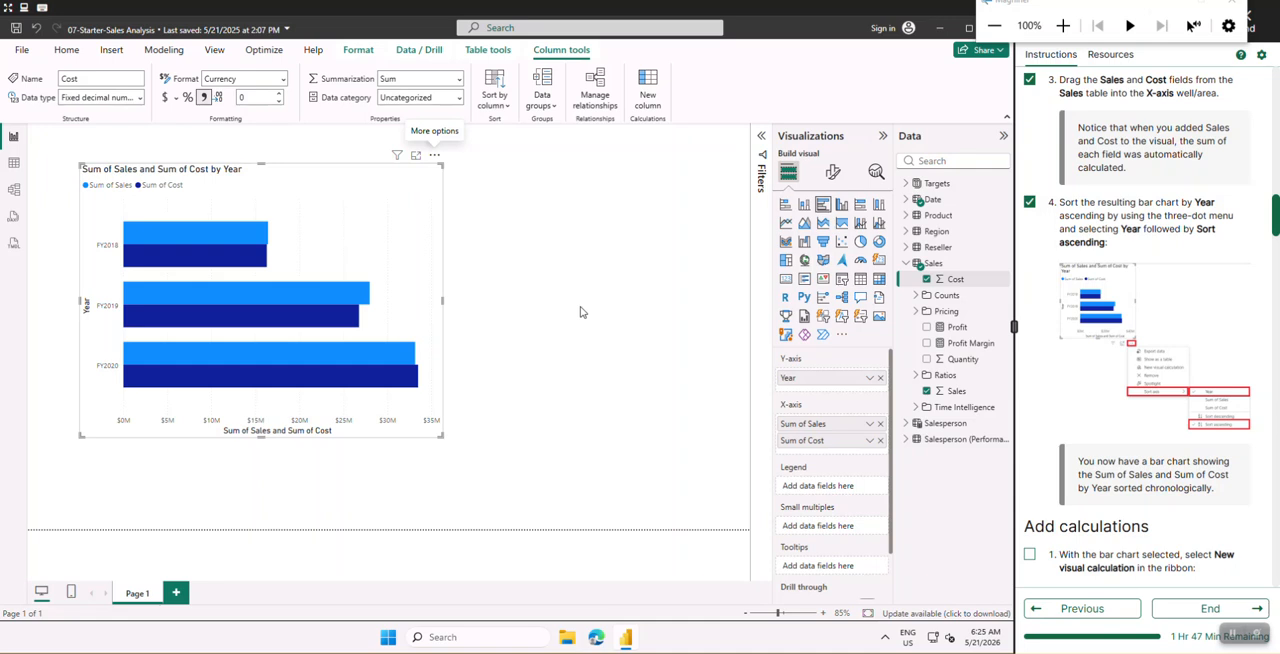
- Create a new visual calculation for the bar chart and go through both introductory tips to close them
scroll(1160, 370, "down", 5)
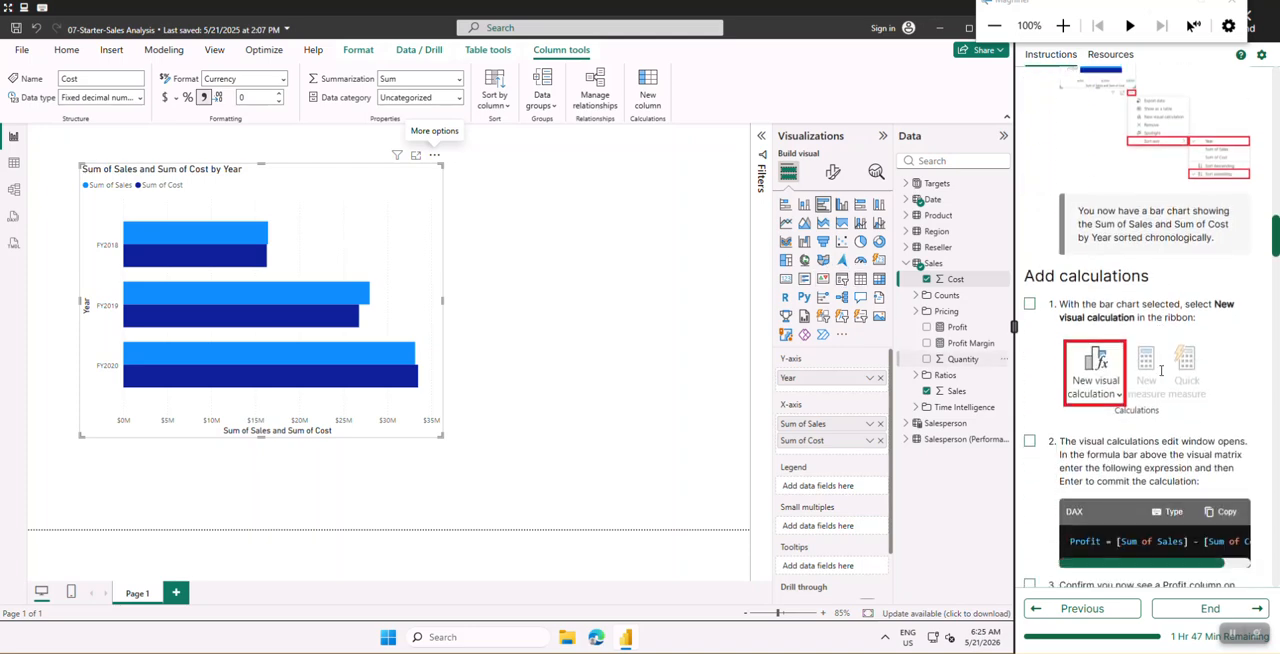
scroll(1160, 370, "down", 3)
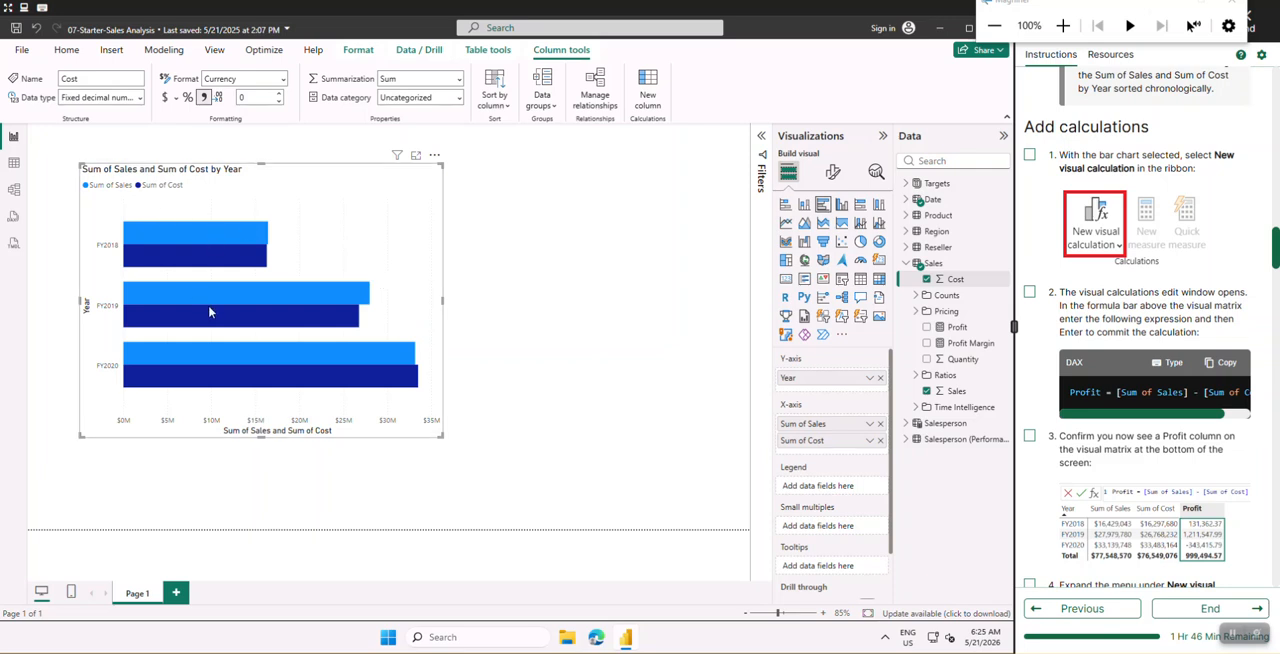
mouse_move(211, 380)
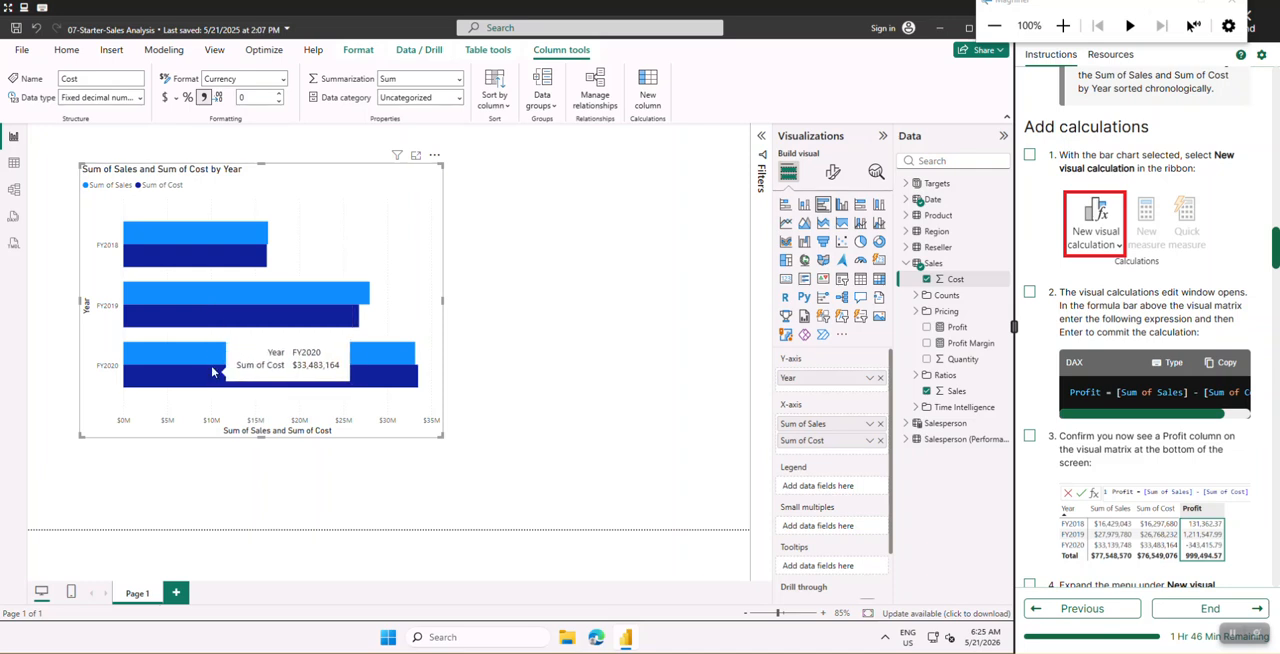
mouse_move(233, 257)
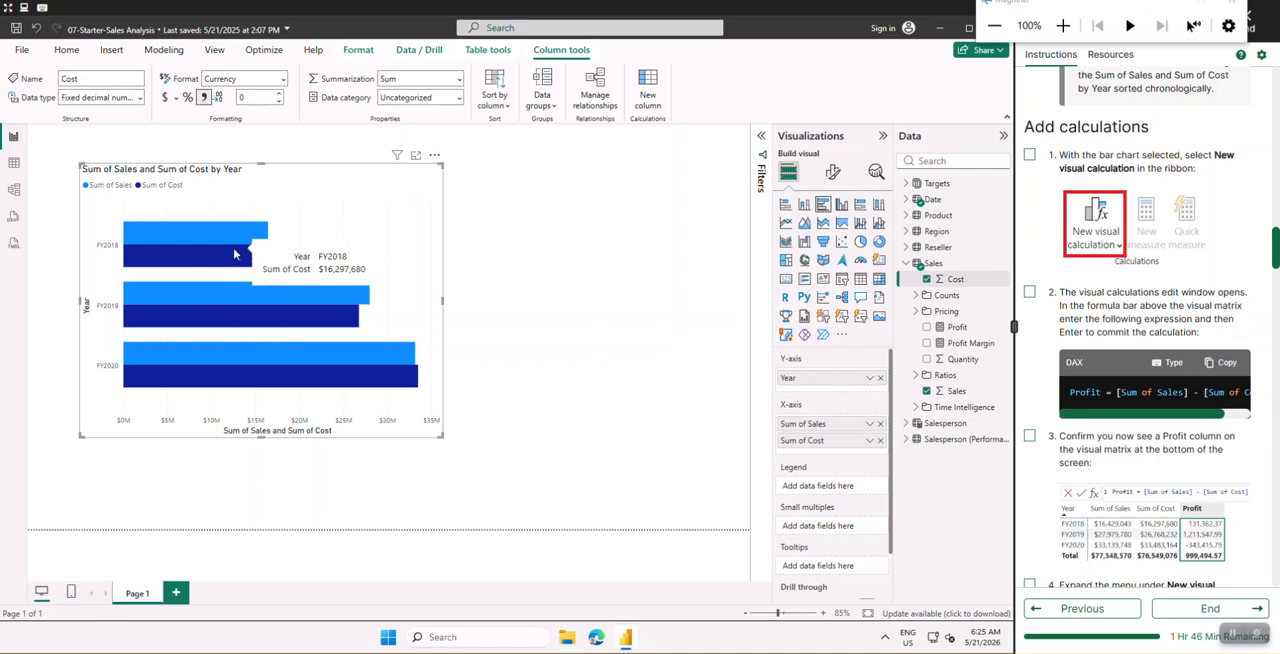
mouse_move(226, 291)
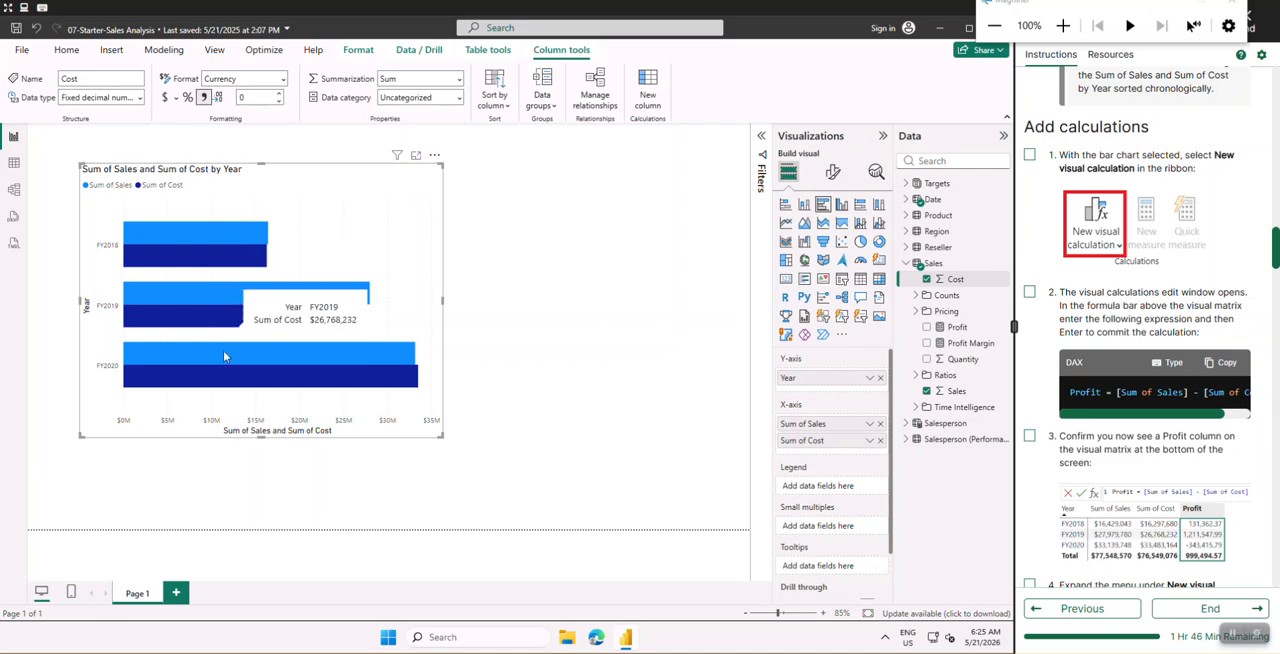
mouse_move(224, 360)
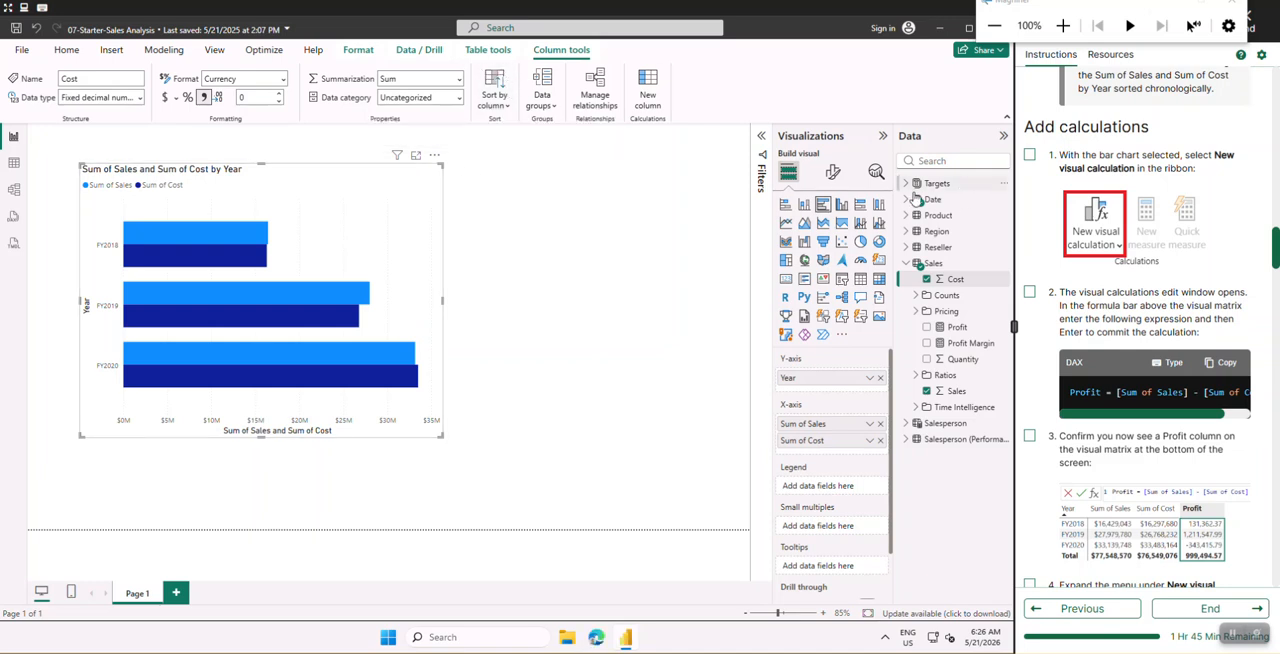
left_click(488, 52)
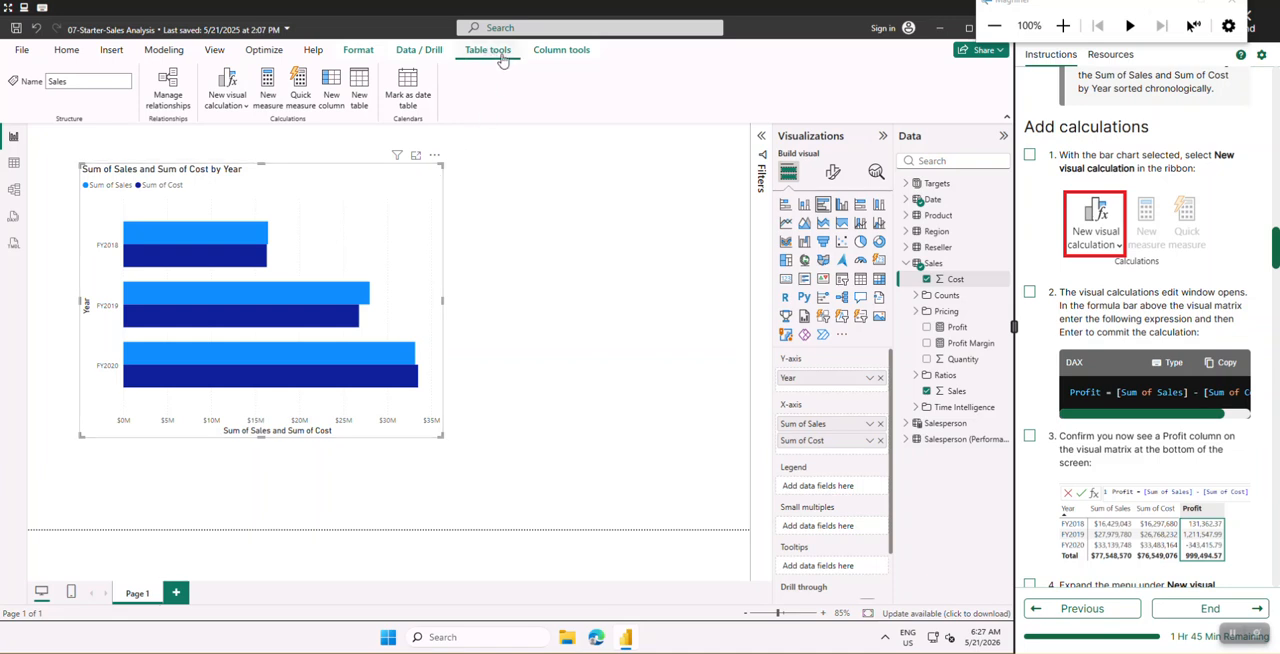
left_click(230, 88)
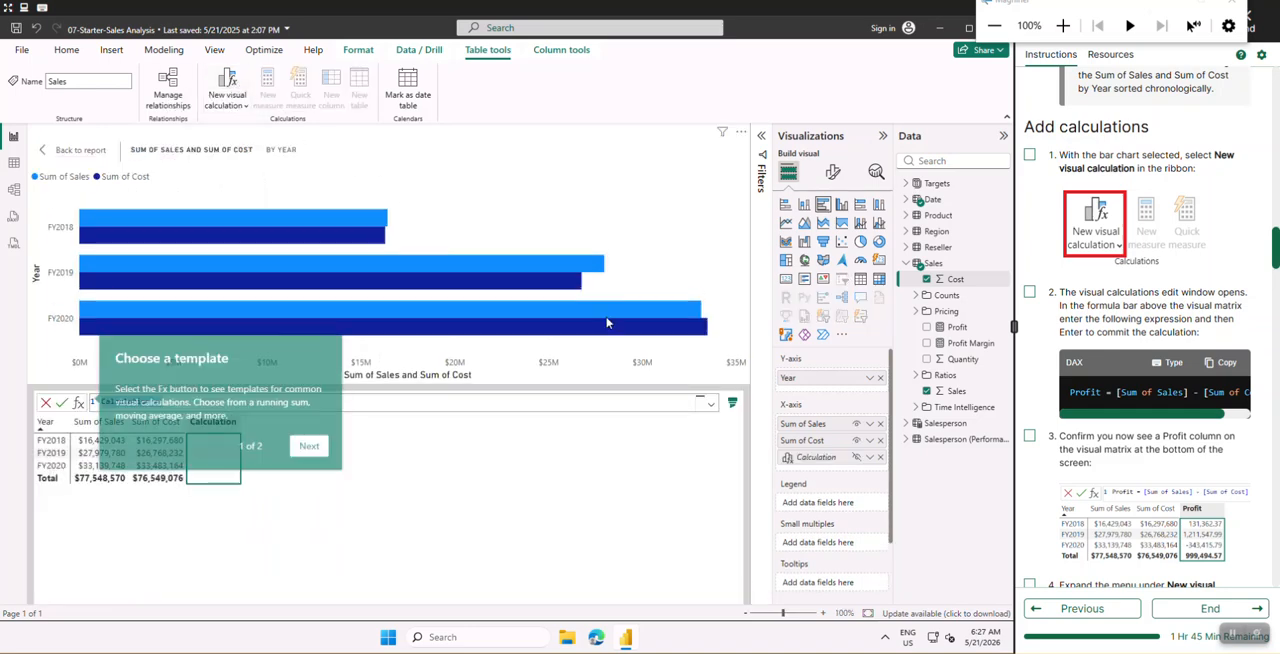
left_click(311, 447)
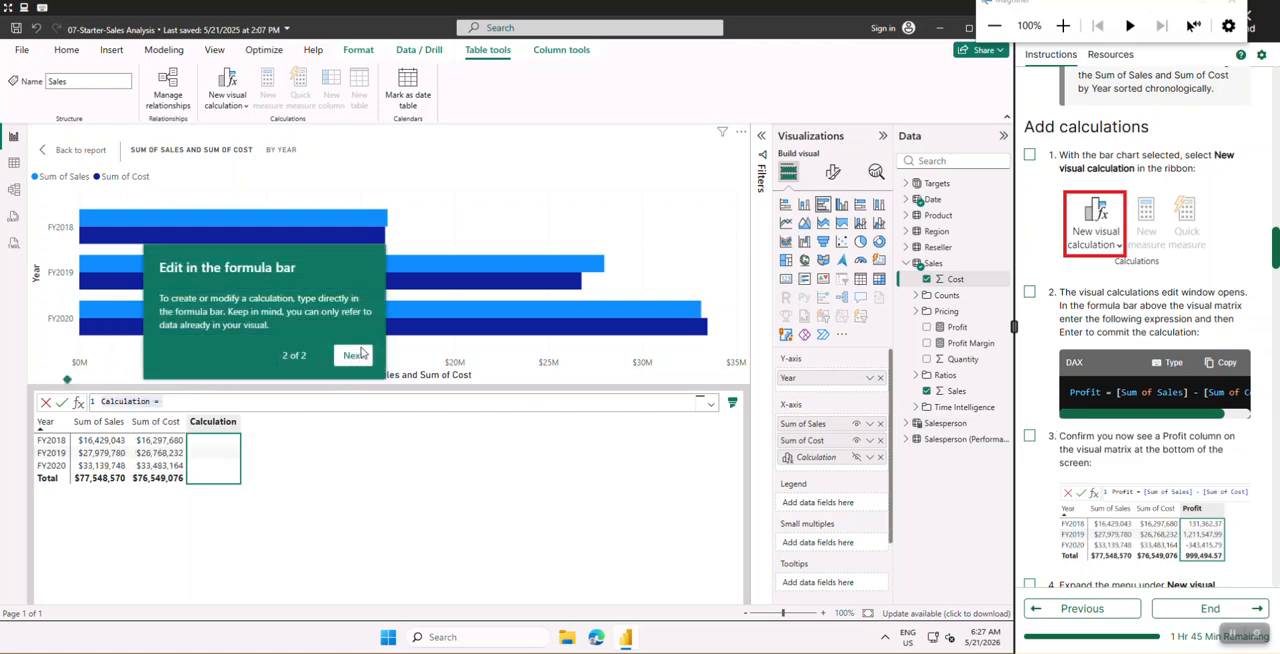
left_click(355, 355)
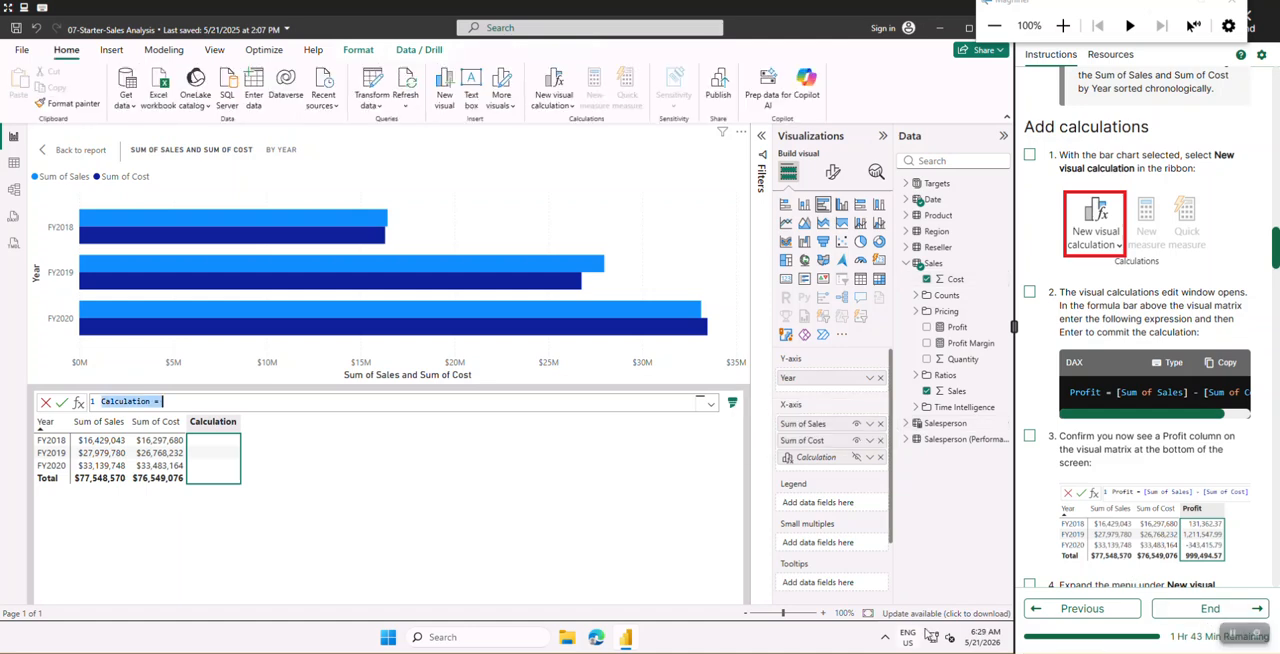
- Mark the formula instruction as done and enter the visual calculation Profit = [Sum of Sales] - [Sum of Cost], replacing the default expression
left_click(1030, 292)
scroll(1088, 357, "down", 1)
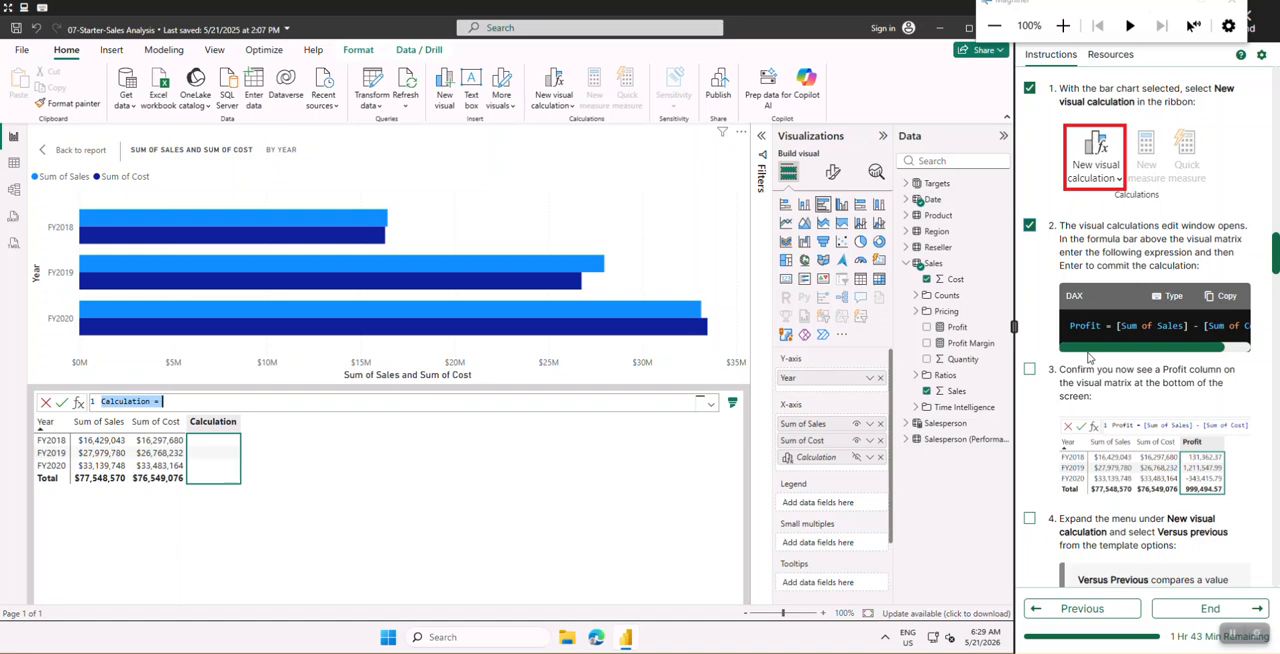
mouse_move(1110, 348)
left_mouse_down()
mouse_move(1157, 348)
mouse_move(1115, 350)
left_mouse_up()
left_click(259, 398)
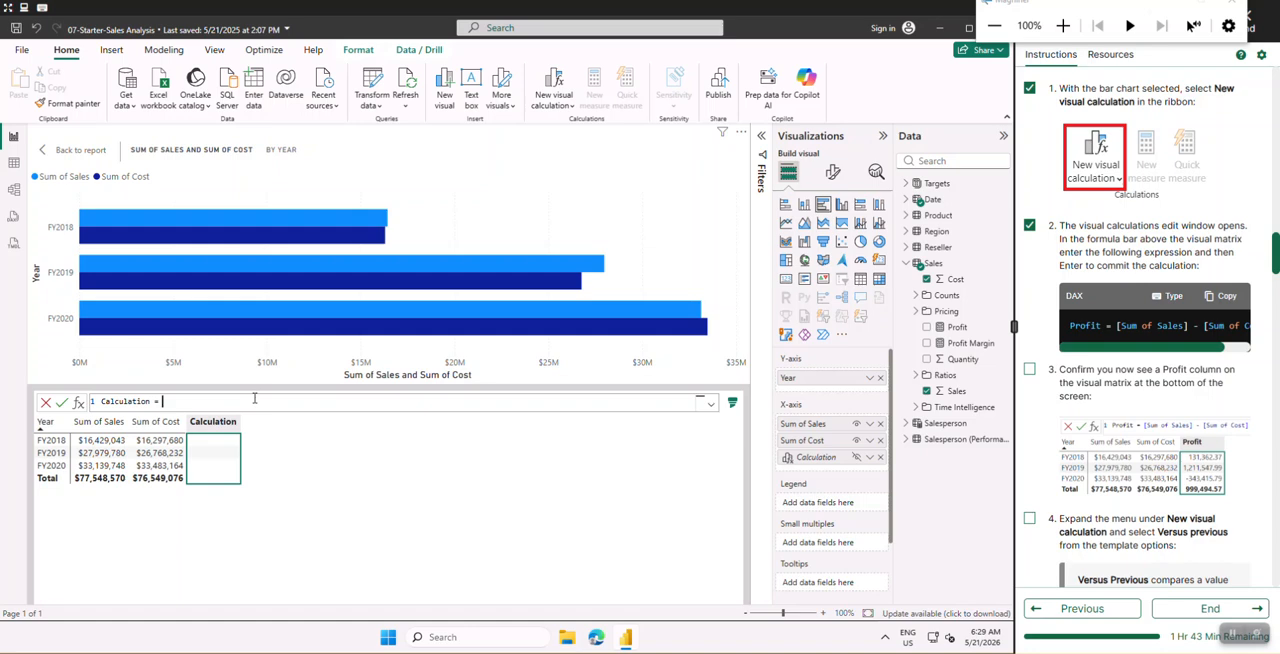
key("BackSpace")
key("BackSpace")
key("BackSpace")
key("BackSpace")
key("BackSpace")
key("BackSpace")
key("BackSpace")
key("BackSpace")
key("BackSpace")
key("BackSpace")
key("BackSpace")
key("BackSpace")
key("BackSpace")
key("BackSpace")
left_click(1227, 298)
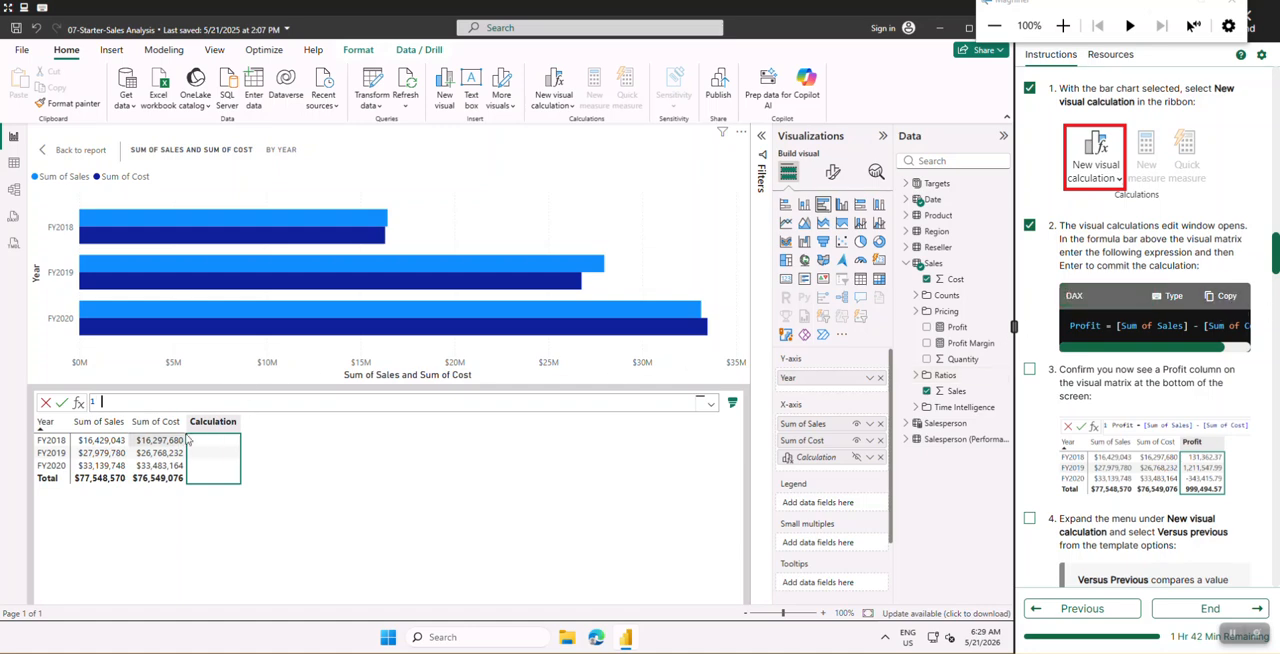
left_click(196, 402)
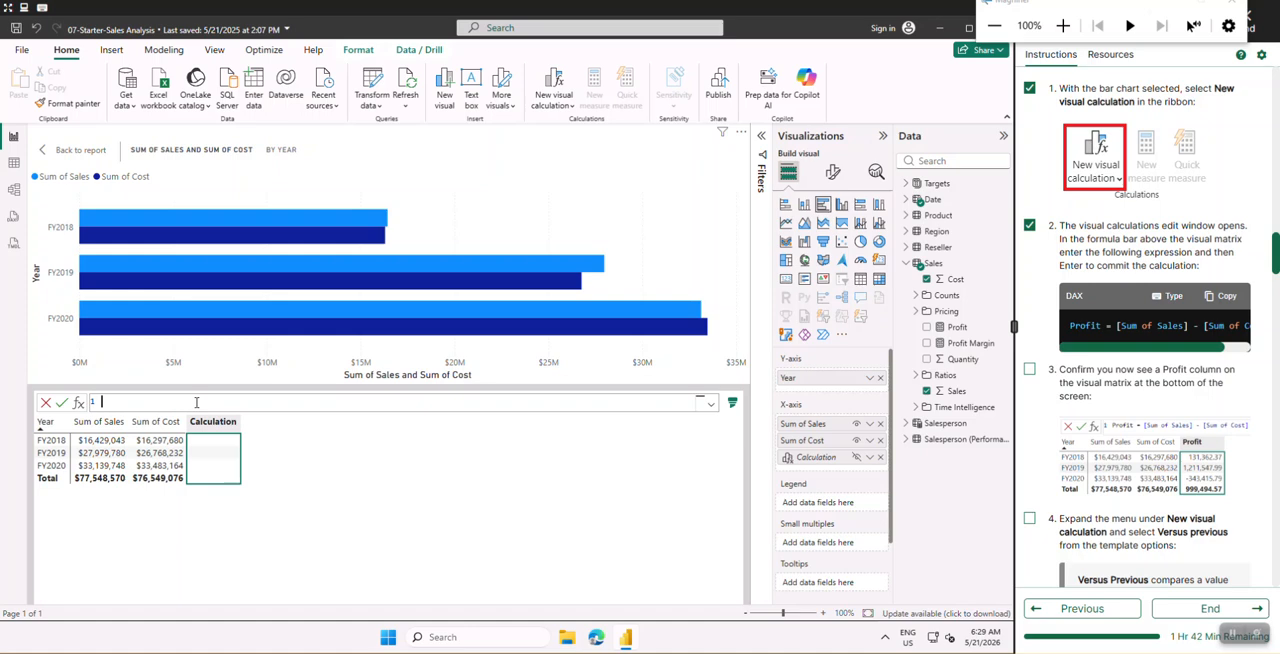
key("ctrl+v")
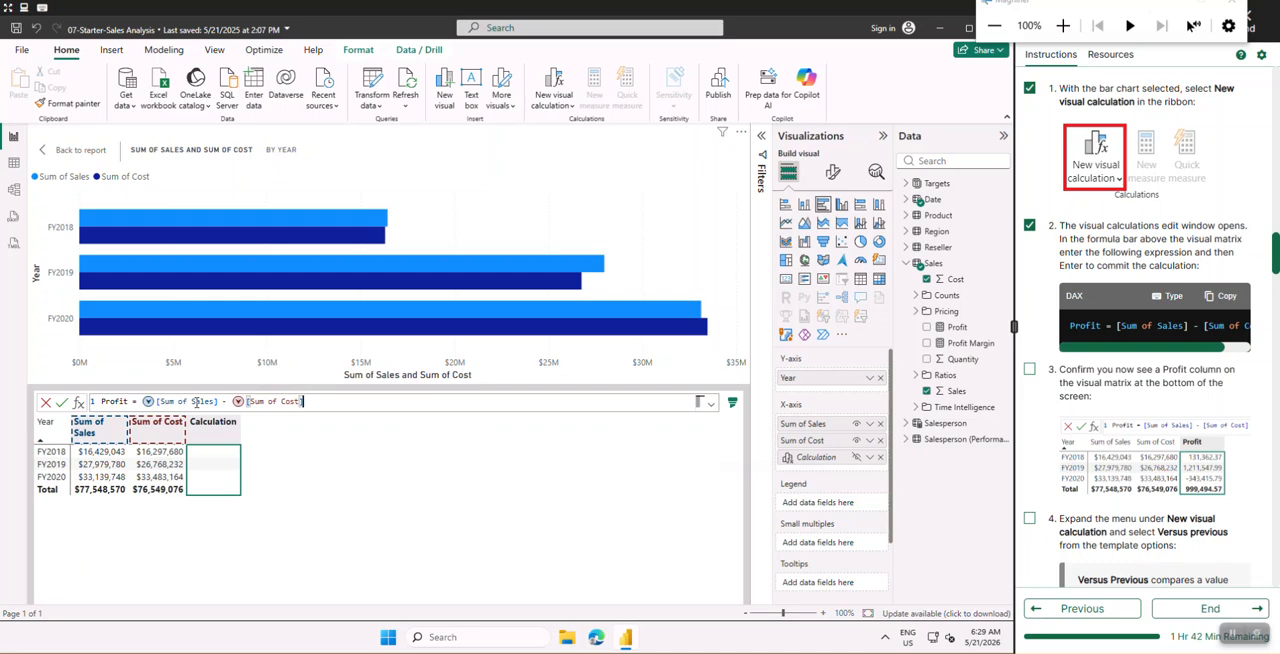
key("Return")
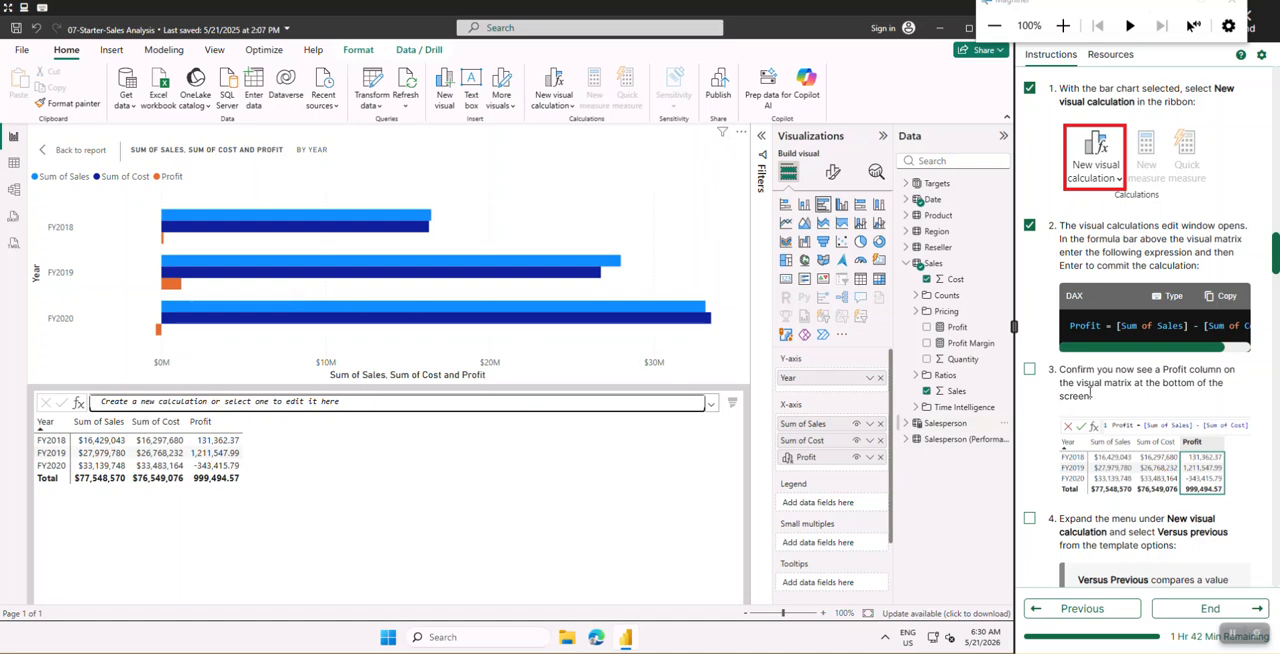
- Mark the lab instructions for confirming the Profit column and selecting the Versus previous template as done
scroll(1090, 402, "down", 2)
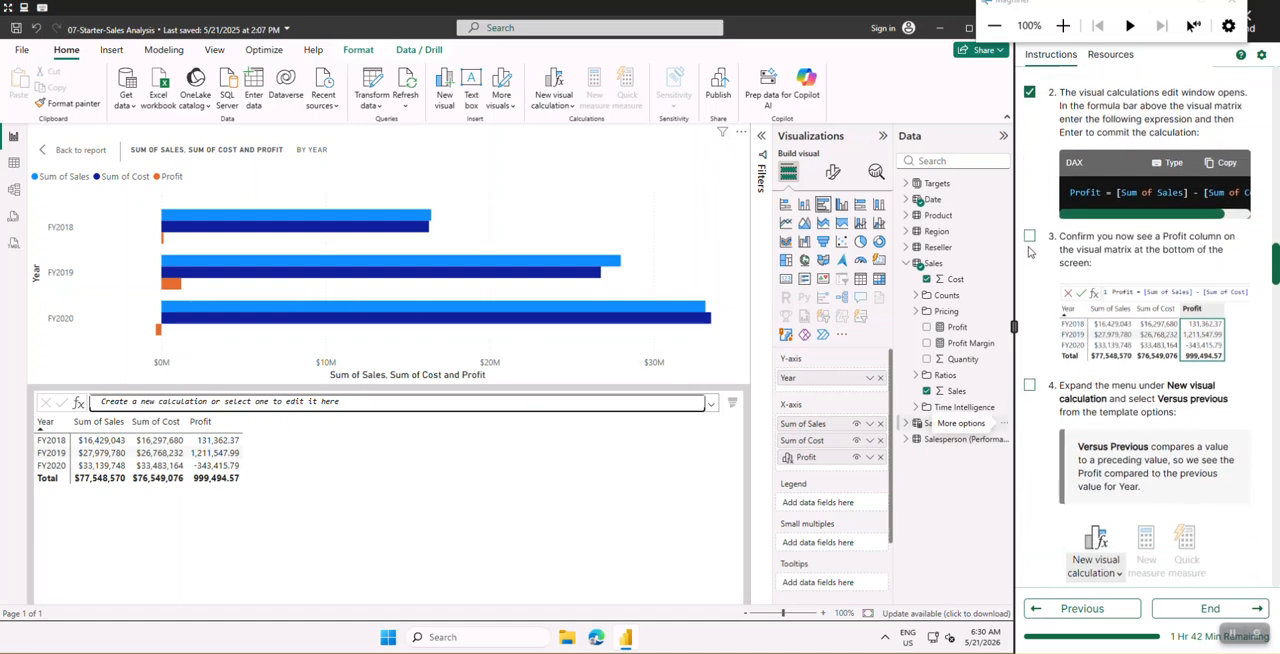
left_click(1029, 236)
scroll(1120, 300, "down", 2)
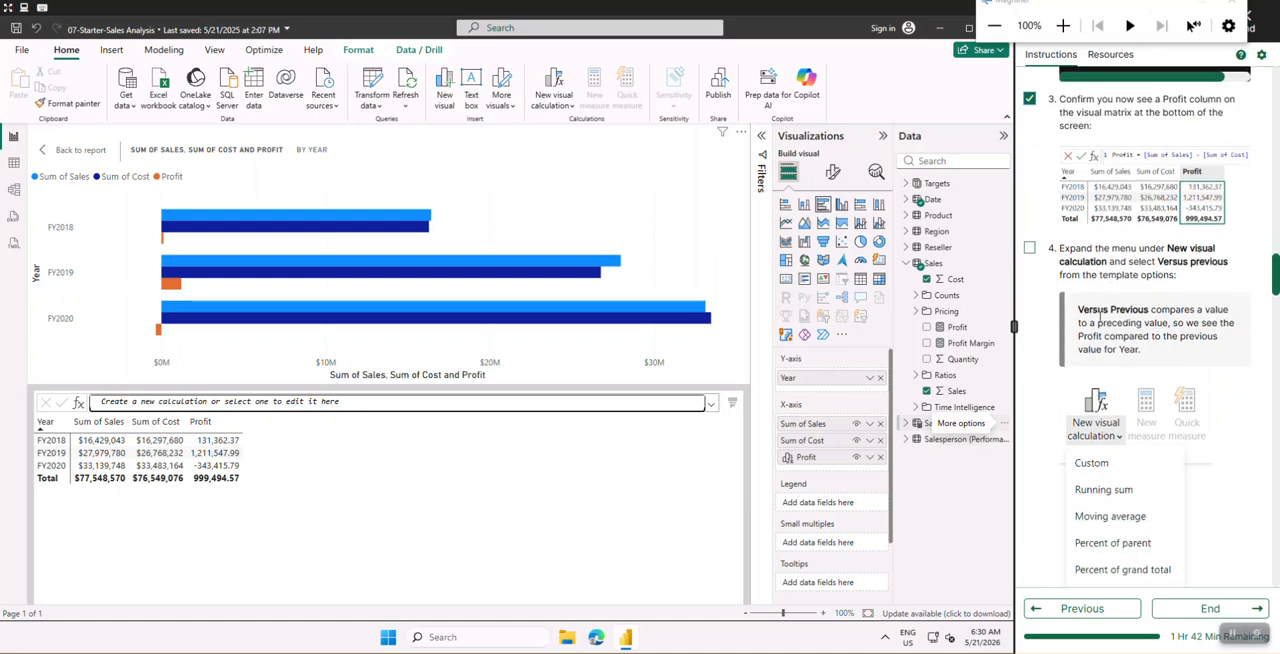
scroll(1099, 318, "down", 1)
left_click(1029, 186)
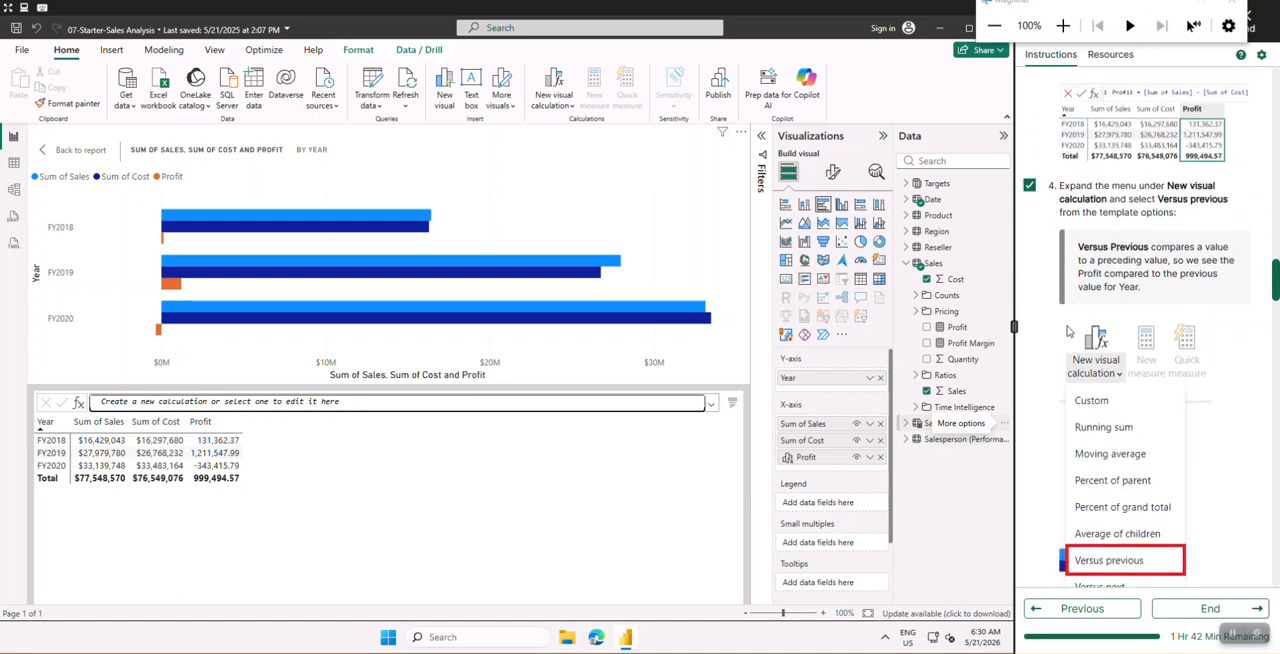
- Add a new visual calculation to the bar chart from the Versus previous template
left_click(572, 108)
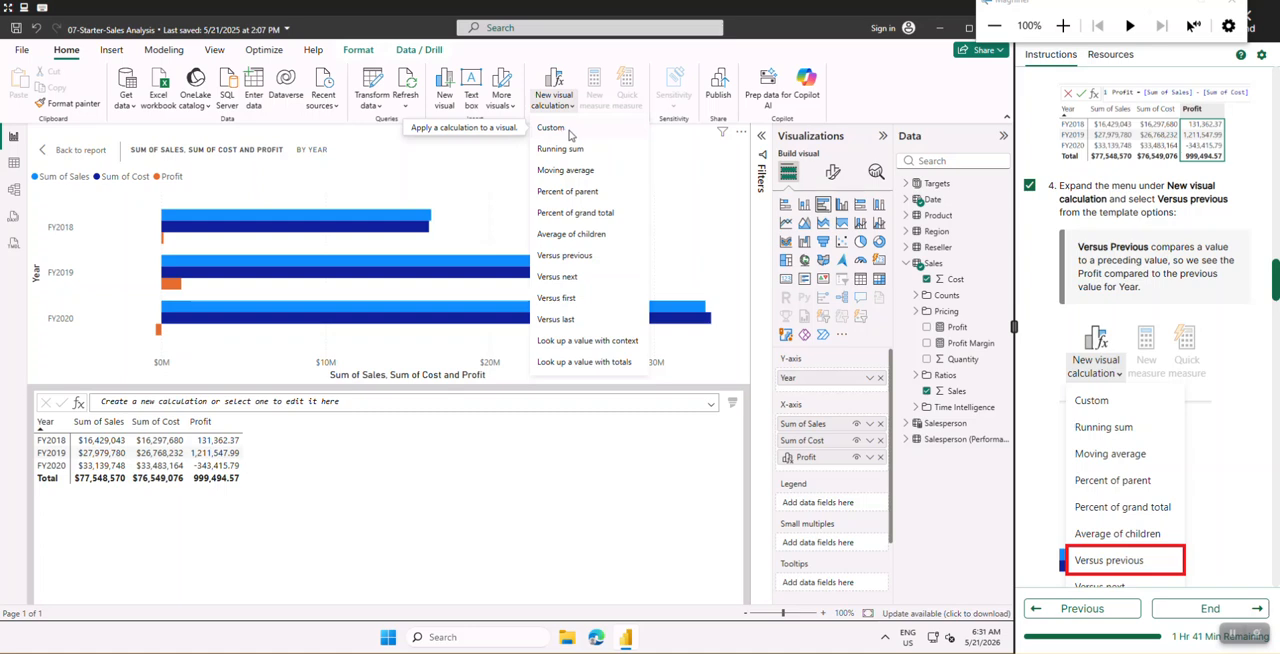
scroll(1072, 293, "down", 3)
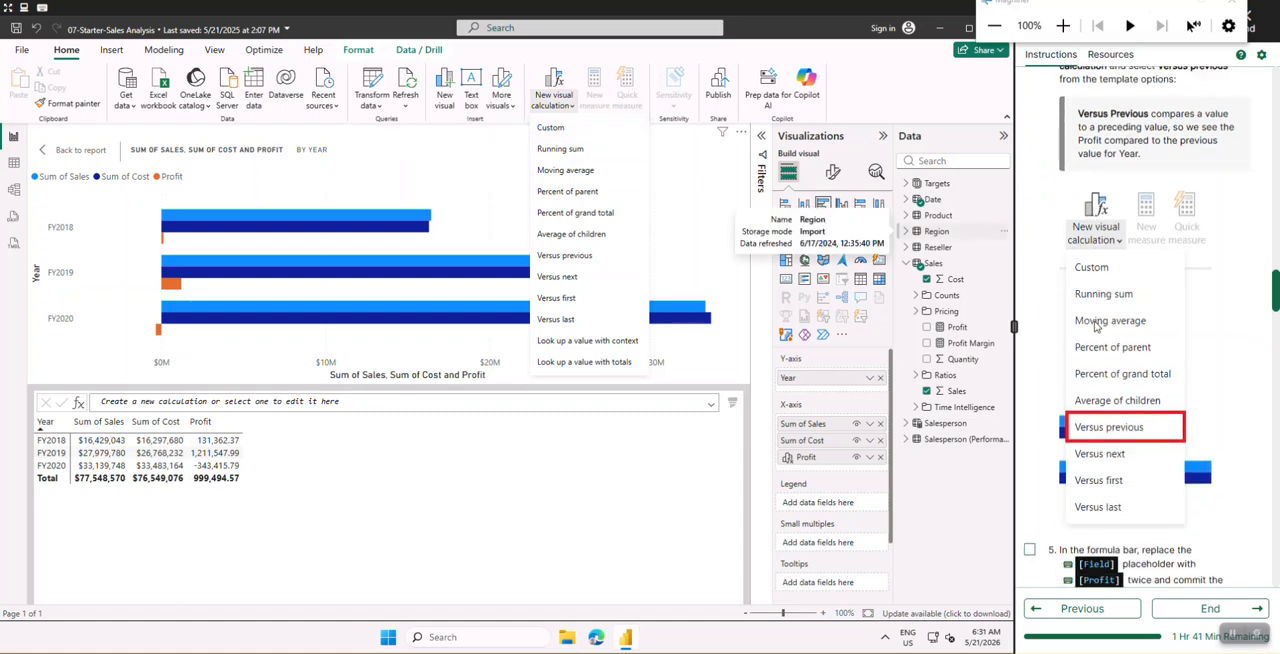
scroll(1096, 325, "up", 3)
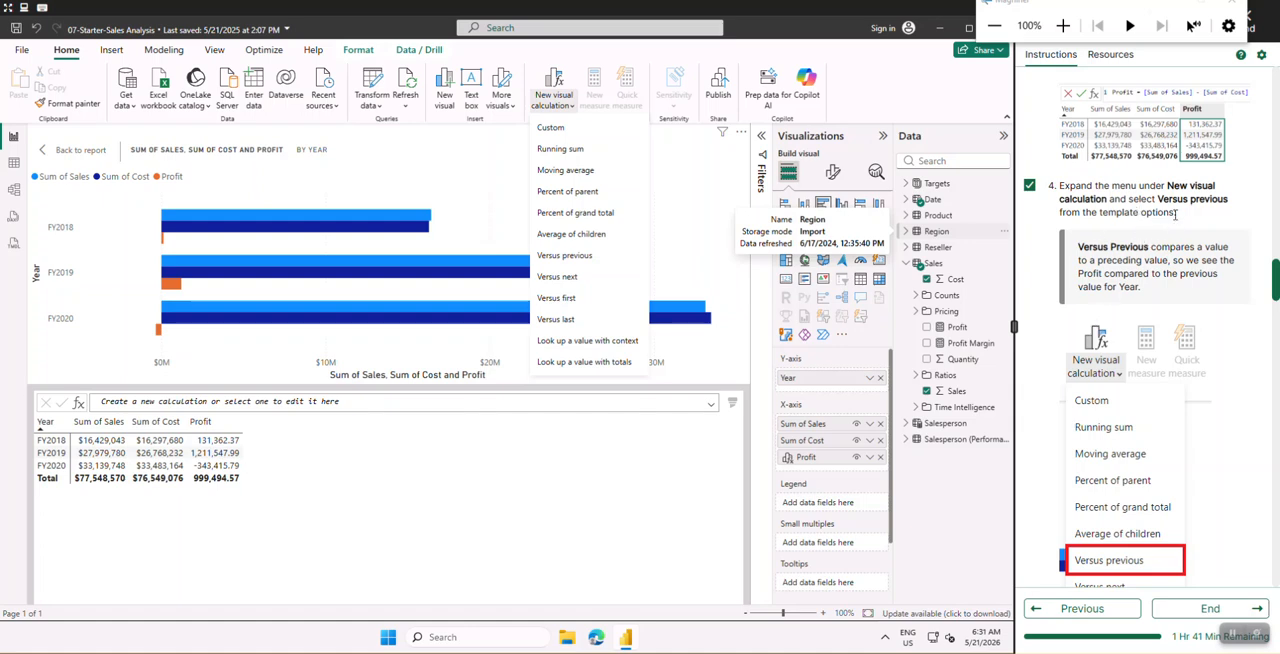
scroll(1164, 360, "down", 3)
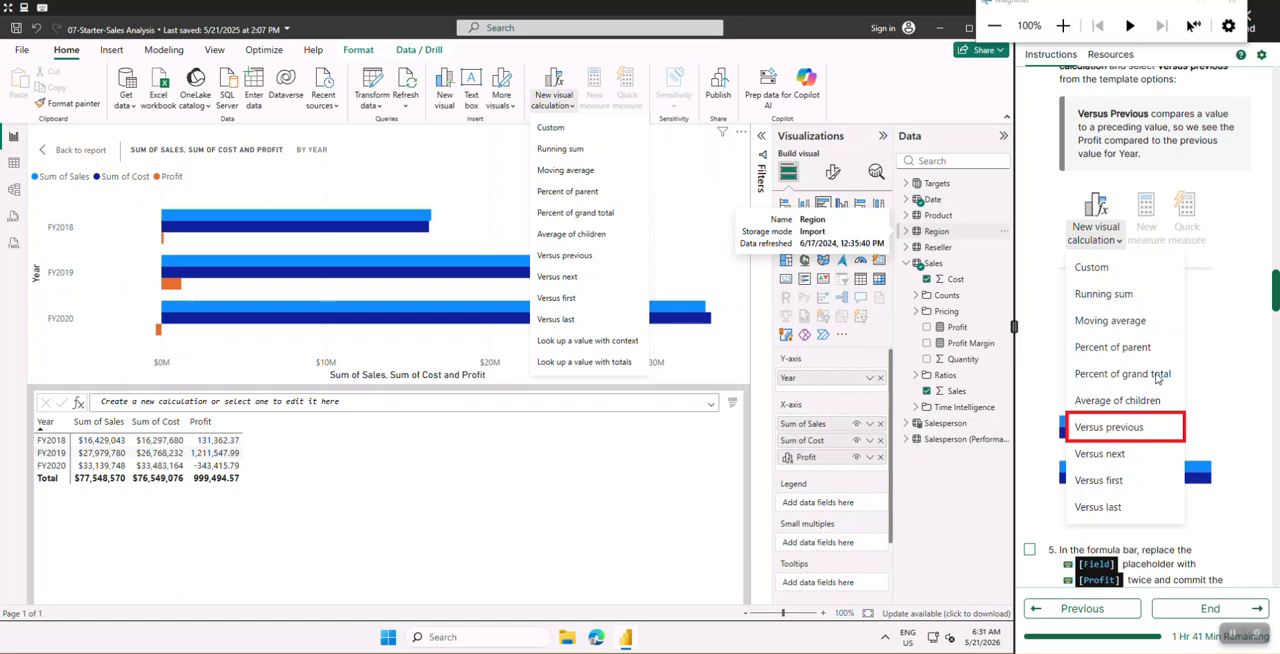
left_click(557, 258)
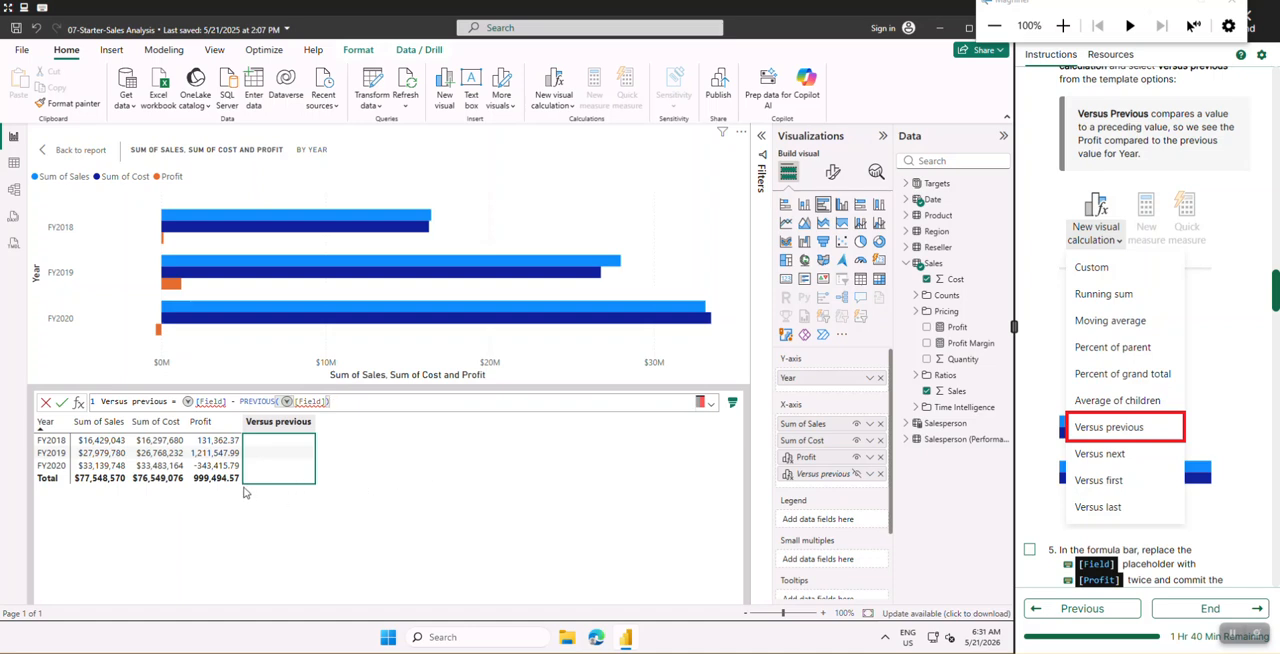
- Mark the placeholder replacement instruction as done and replace the first [Field] placeholder in the Versus previous formula with [Profit]
scroll(1100, 385, "down", 3)
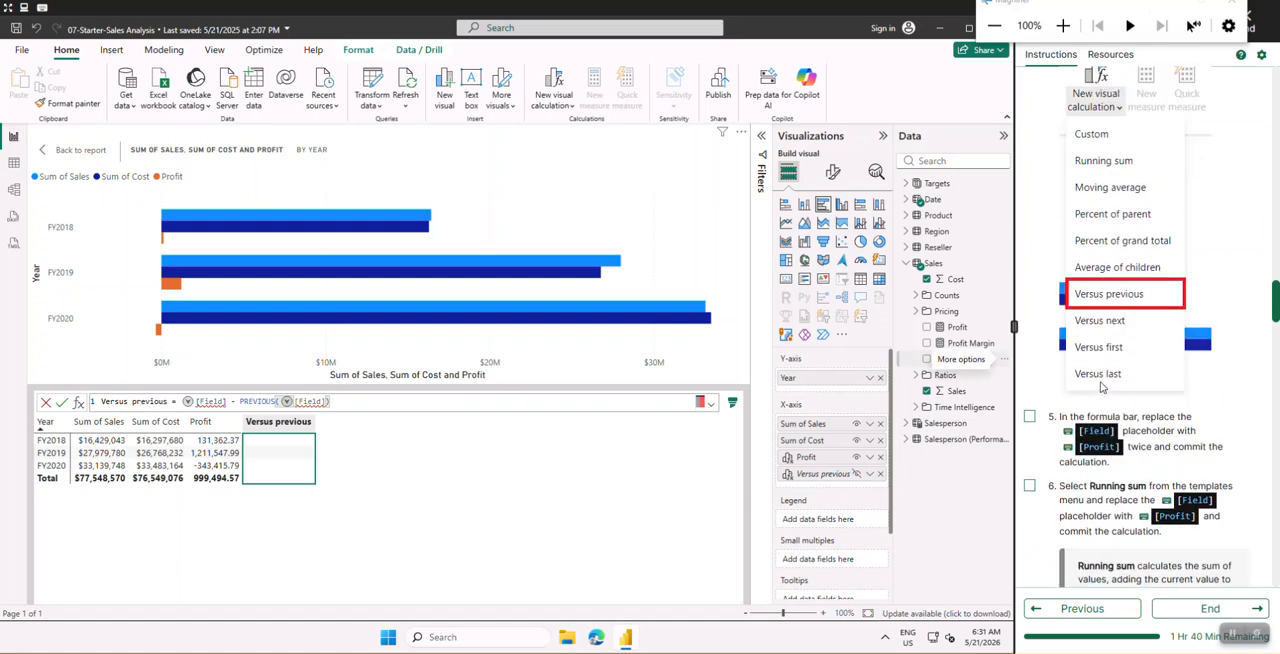
left_click(1029, 283)
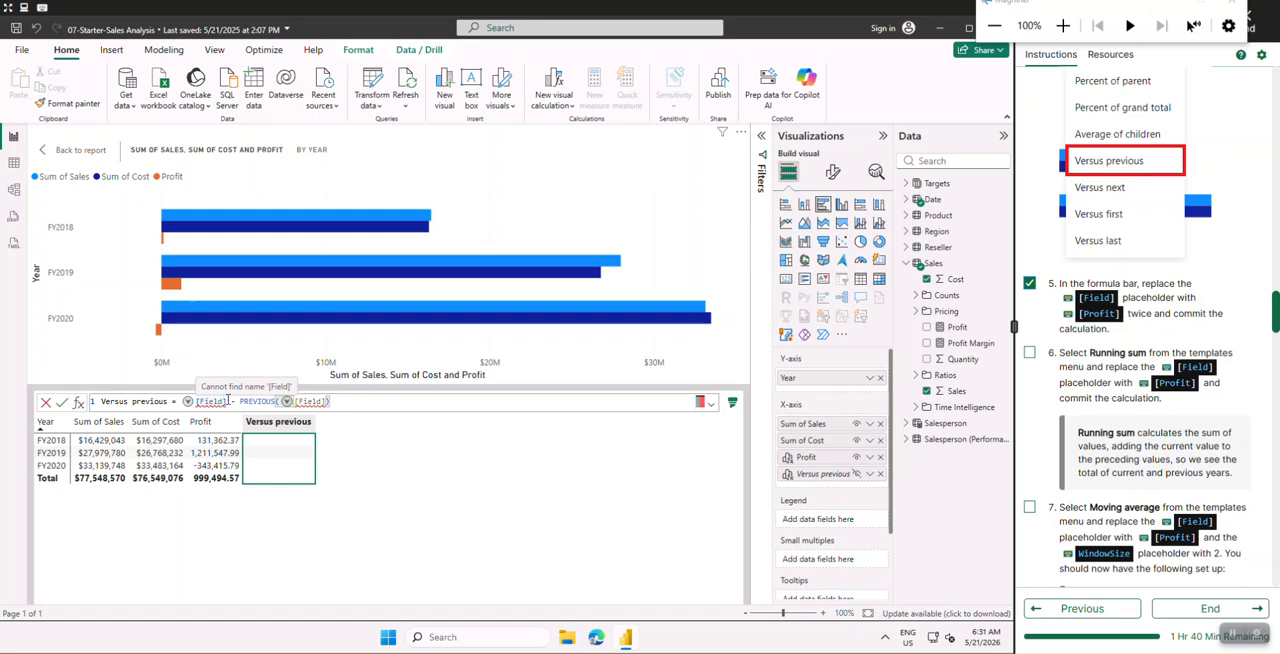
left_click(1064, 30)
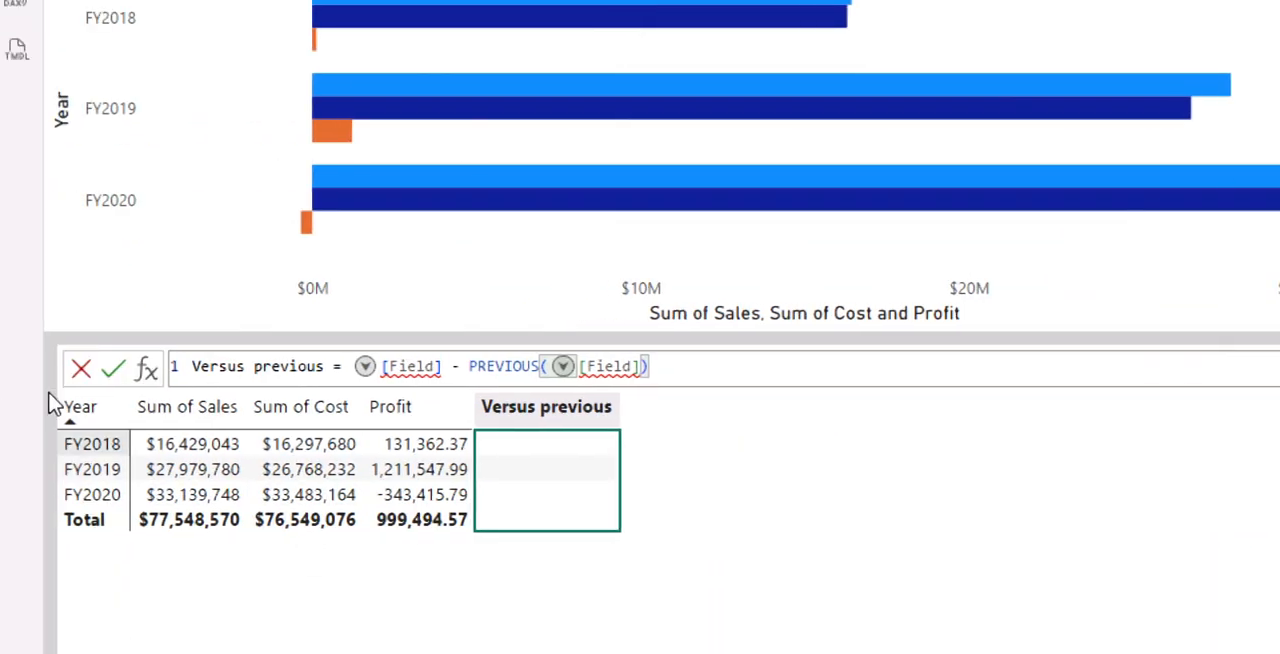
mouse_move(434, 364)
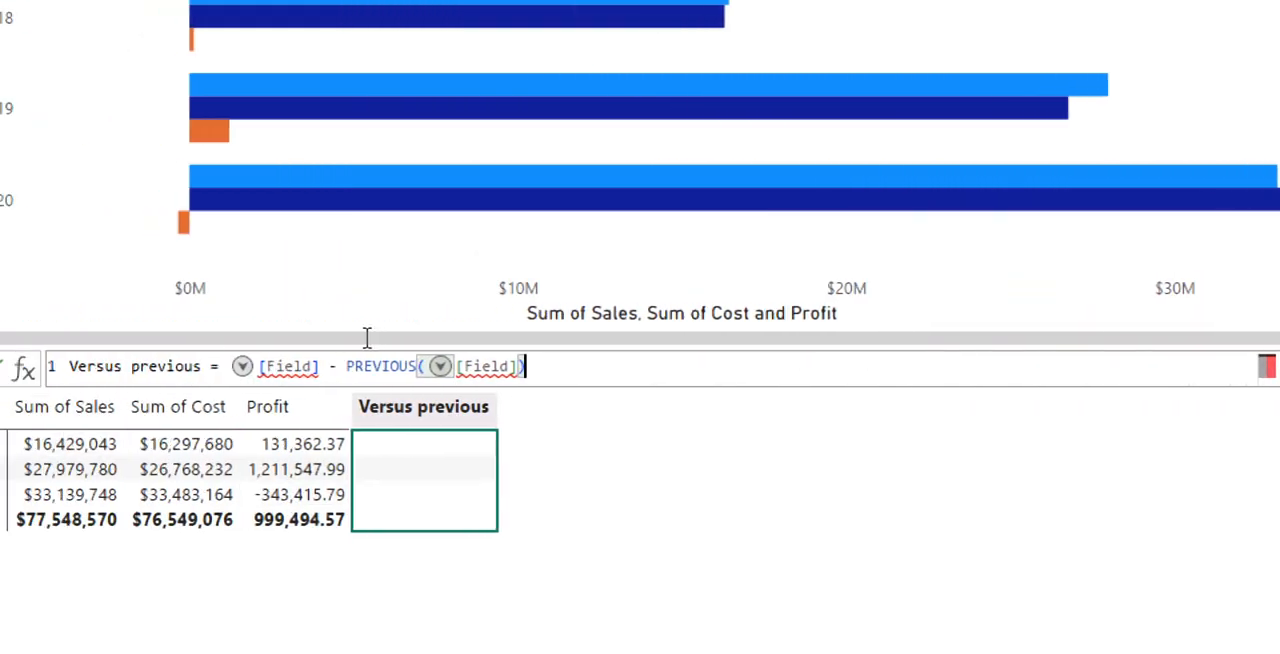
left_click(314, 370)
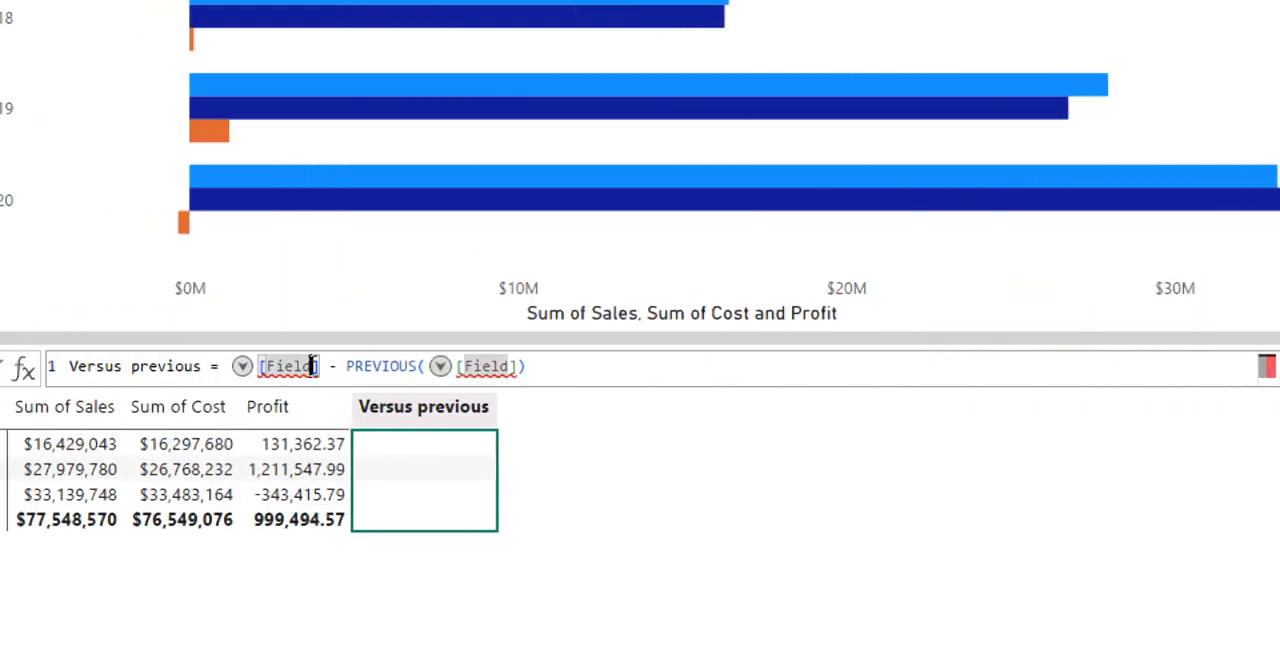
key("BackSpace")
key("BackSpace")
key("BackSpace")
key("BackSpace")
key("BackSpace")
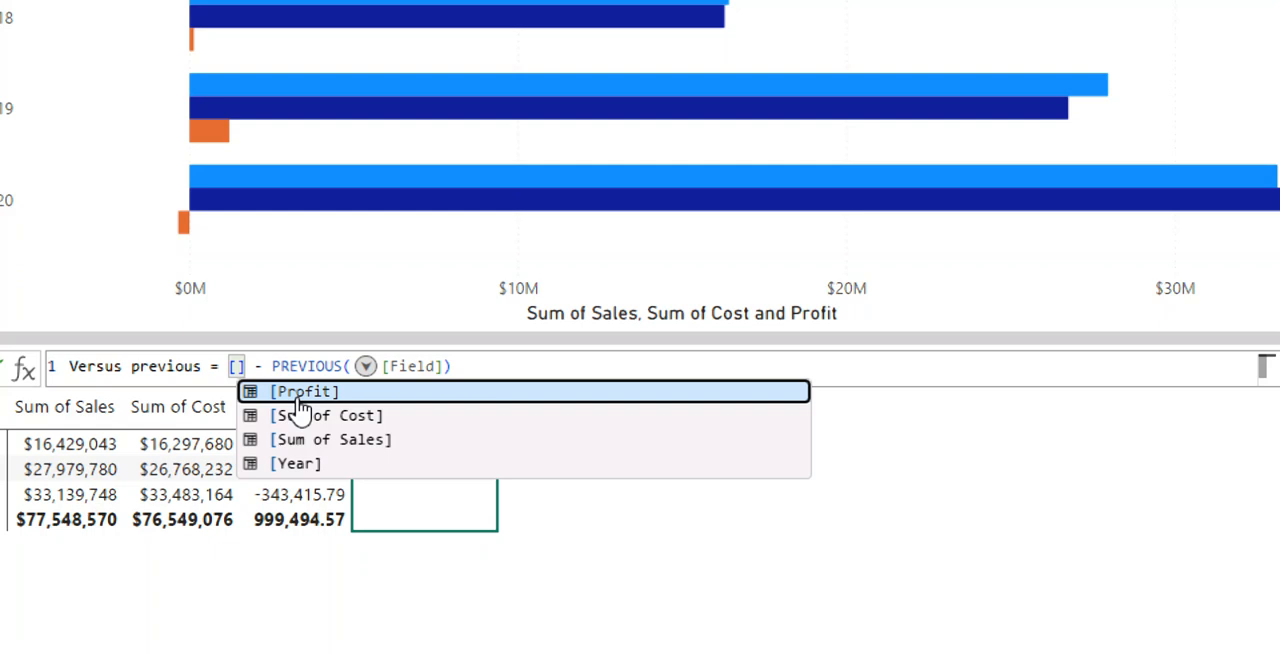
key("Tab")
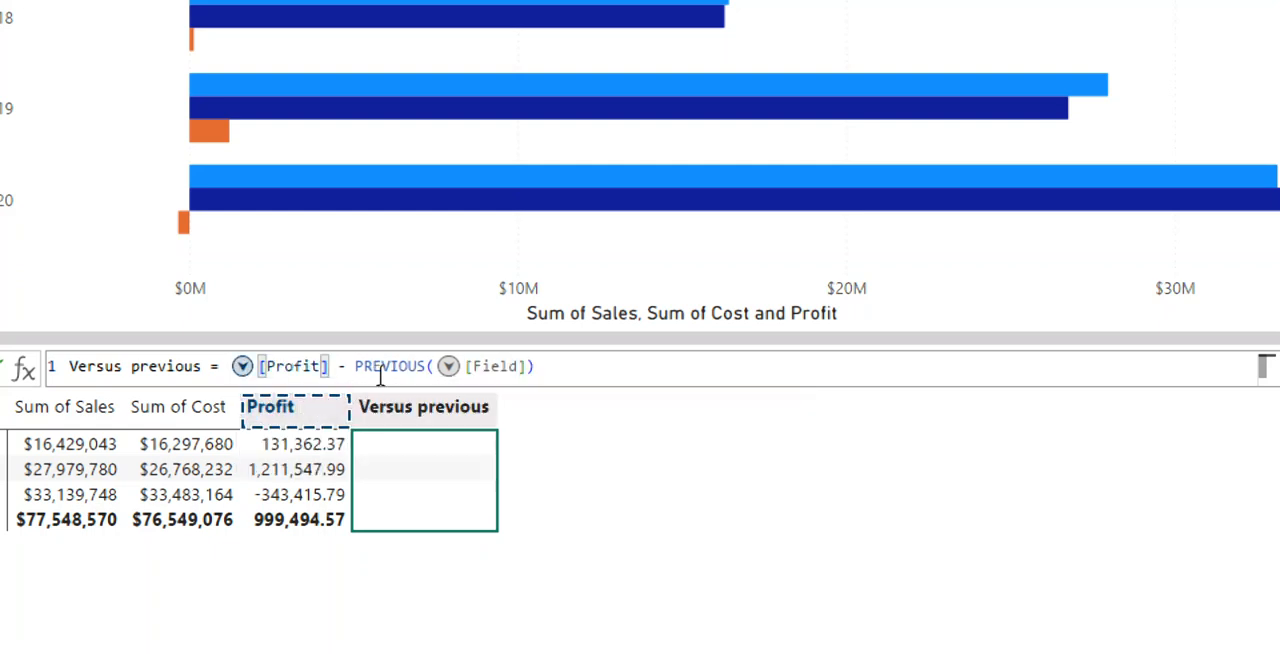
- Replace the [Field] placeholder inside PREVIOUS with [Profit] and commit the Versus previous calculation
left_click(520, 367)
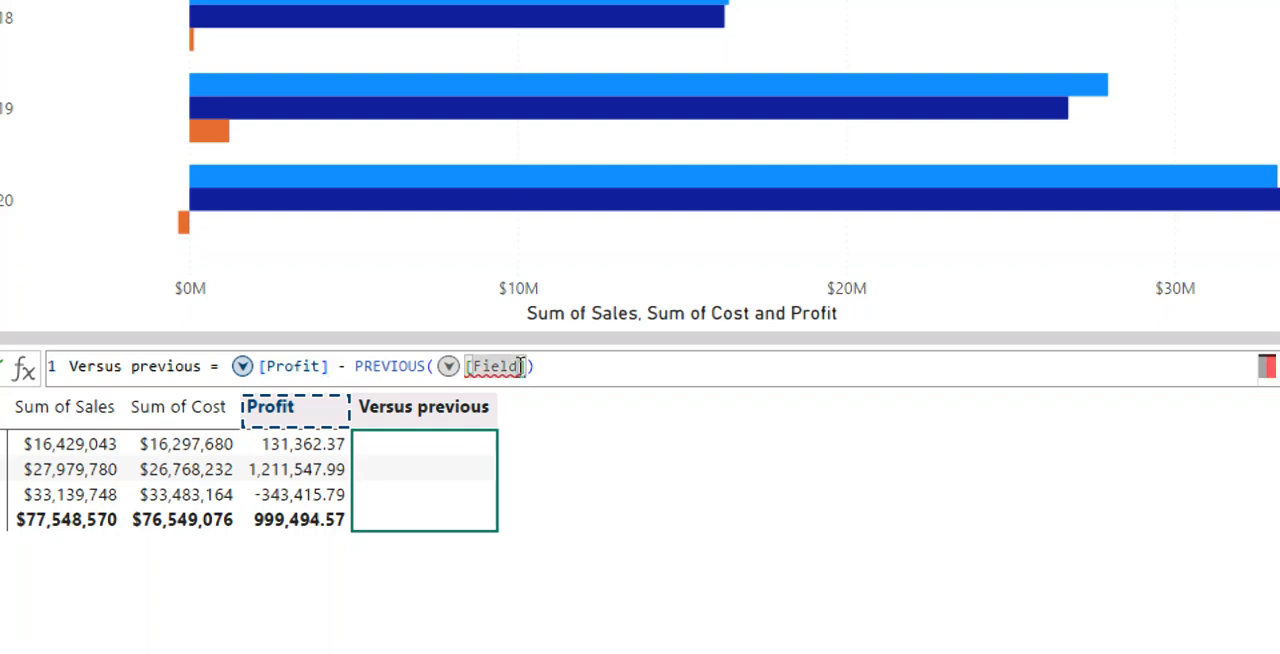
type("[Fi")
key("BackSpace")
key("BackSpace")
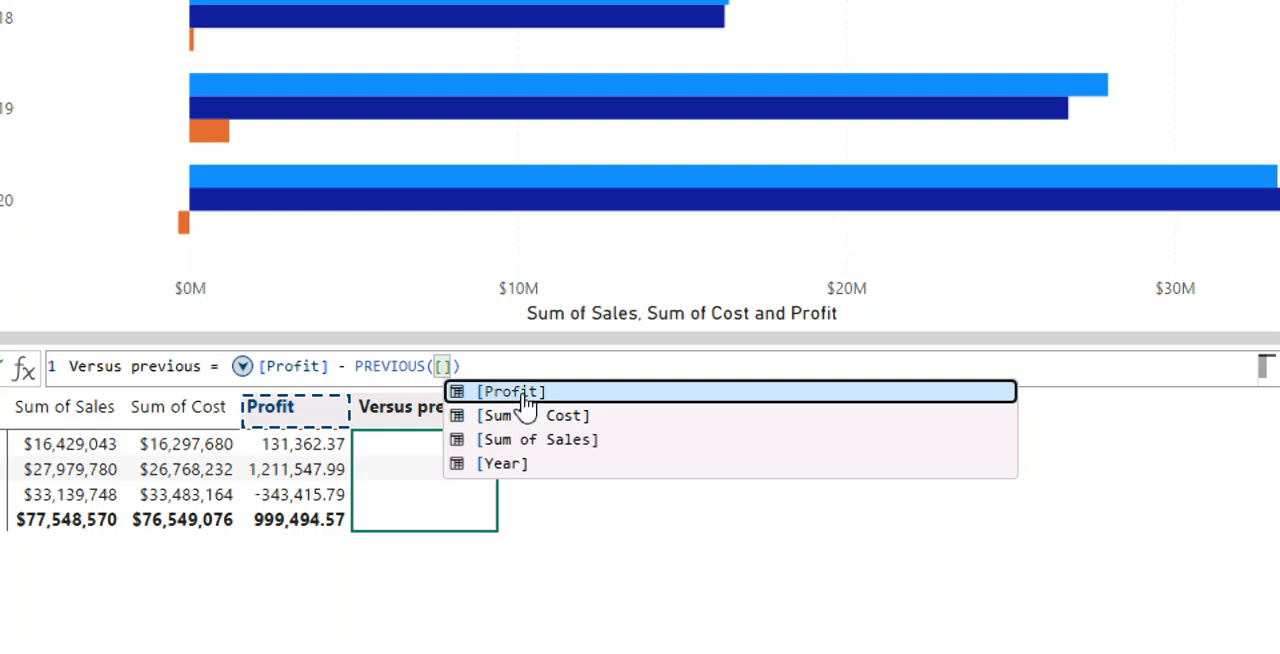
left_click(524, 396)
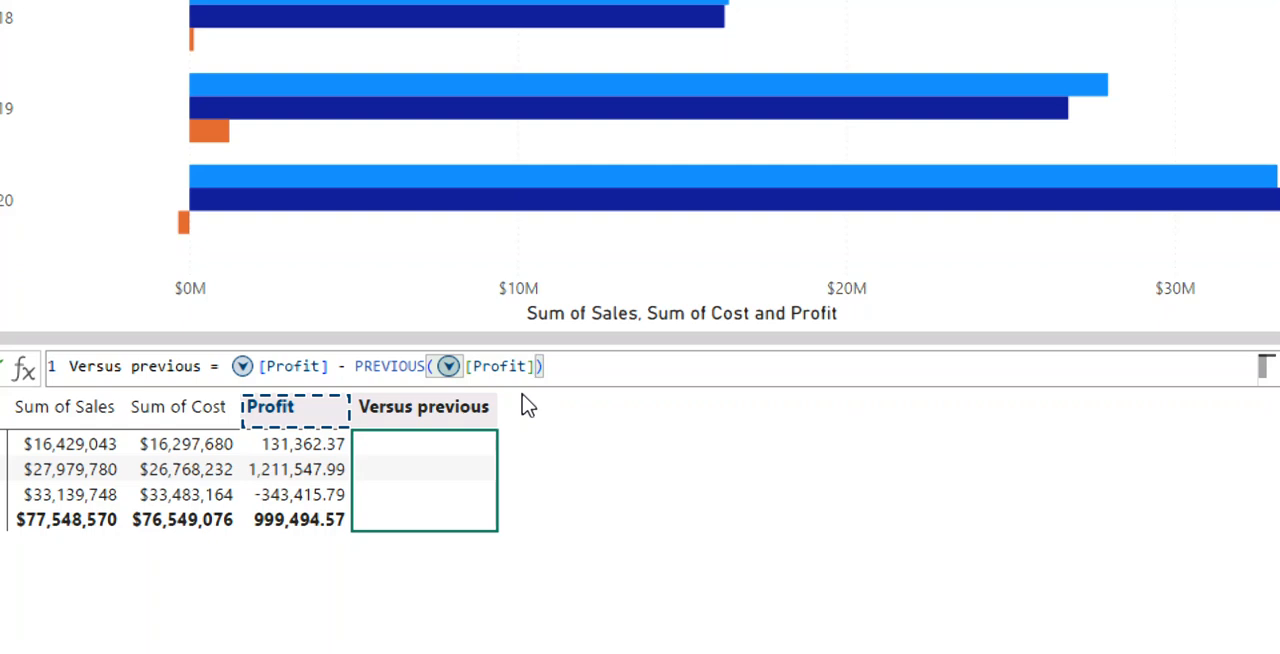
key("Return")
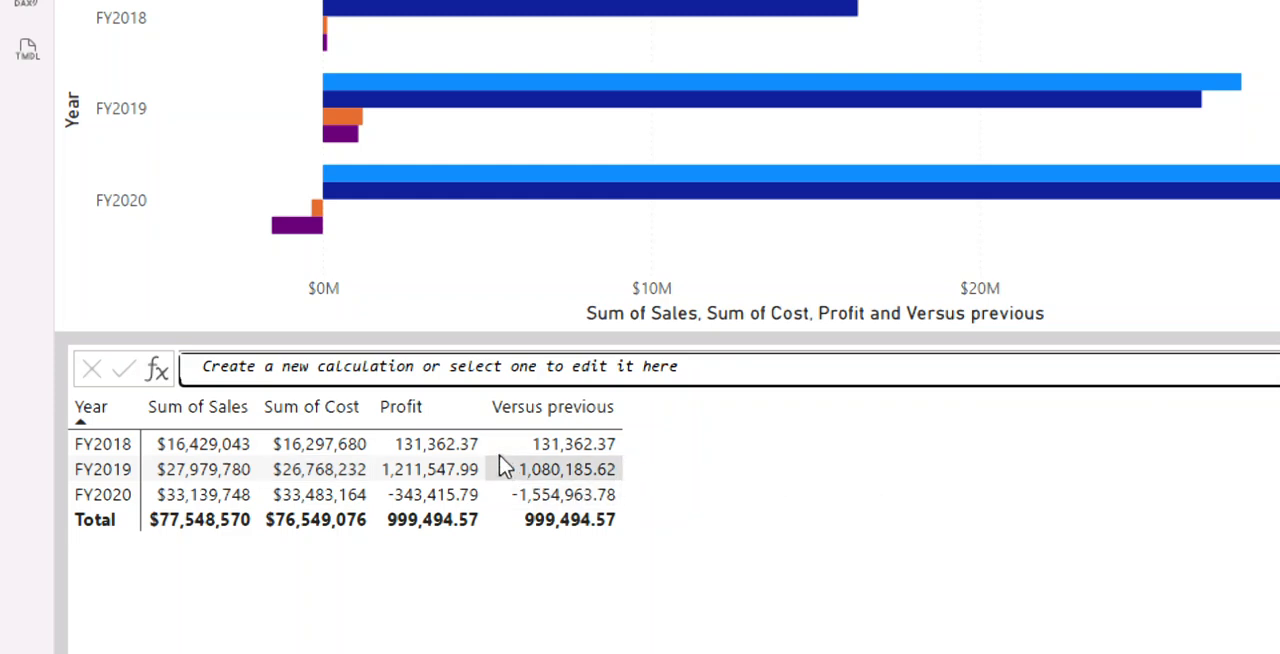
left_click(543, 469)
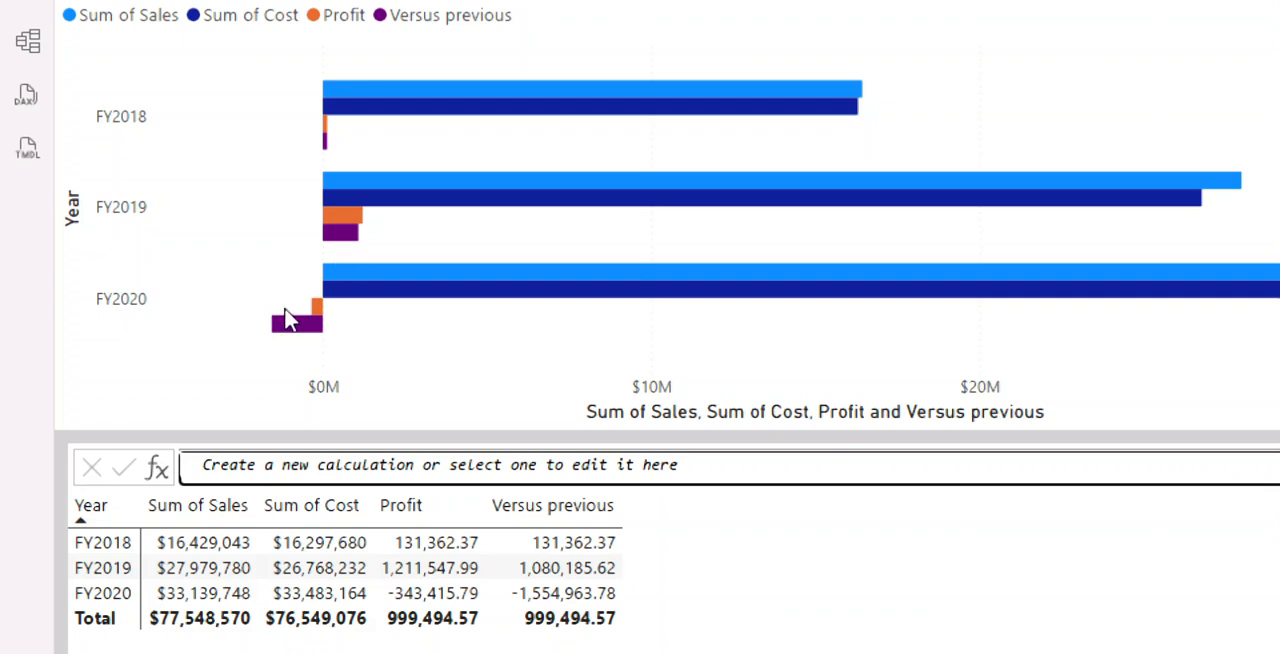
mouse_move(309, 330)
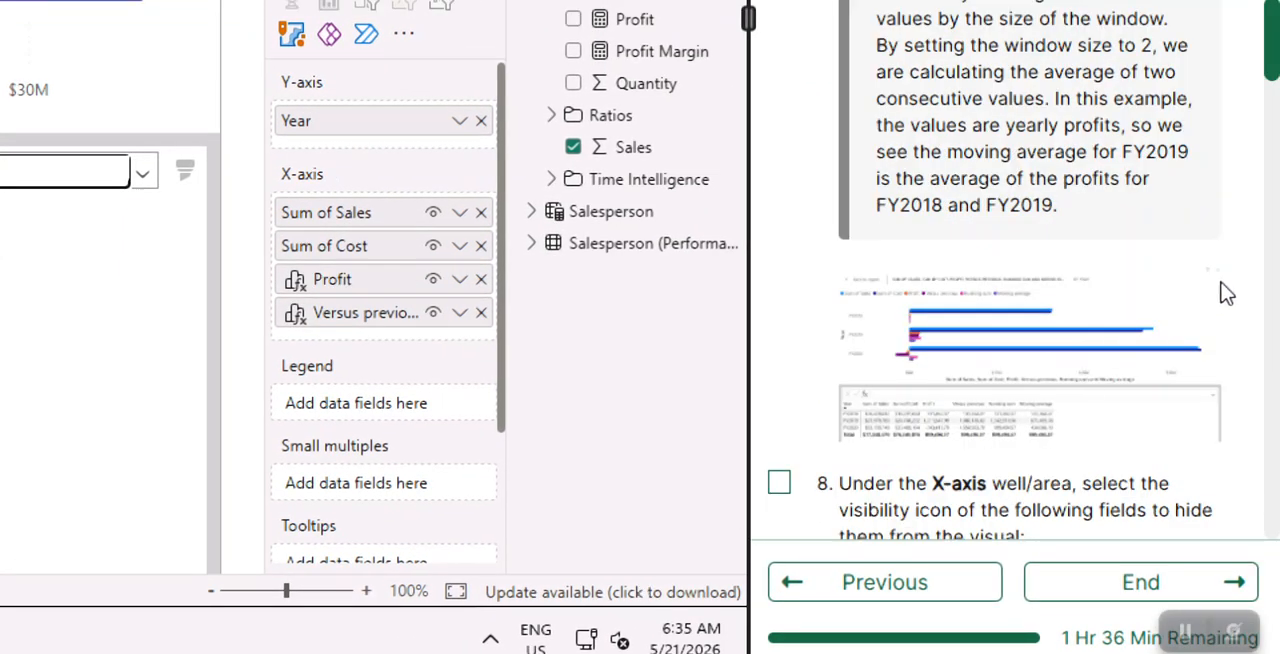
- Add a new visual calculation to the bar chart from the Running sum template
scroll(1178, 258, "up", 9)
scroll(1123, 251, "down", 3)
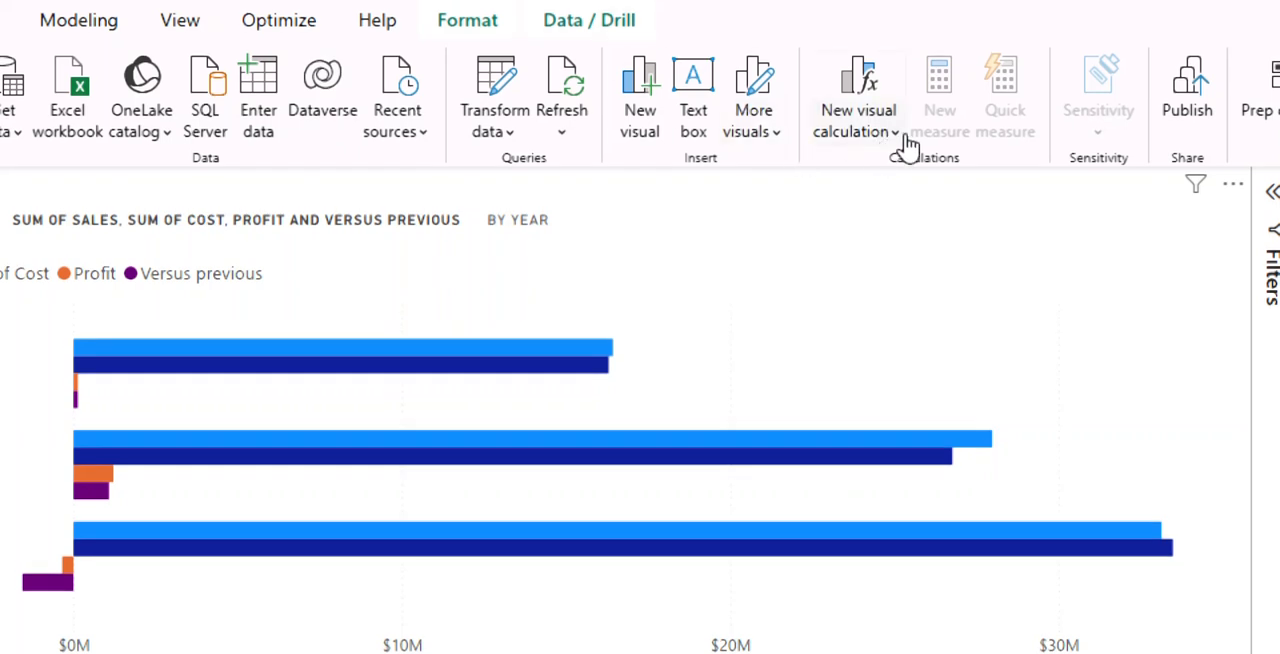
left_click(896, 134)
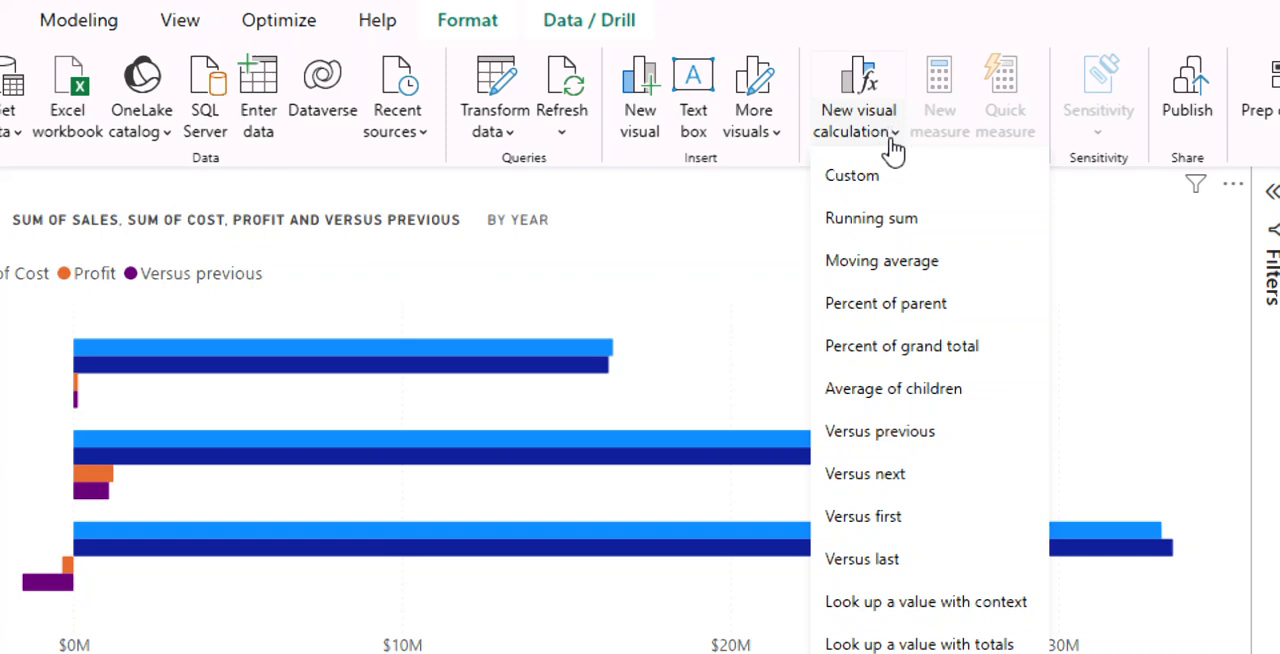
left_click(893, 225)
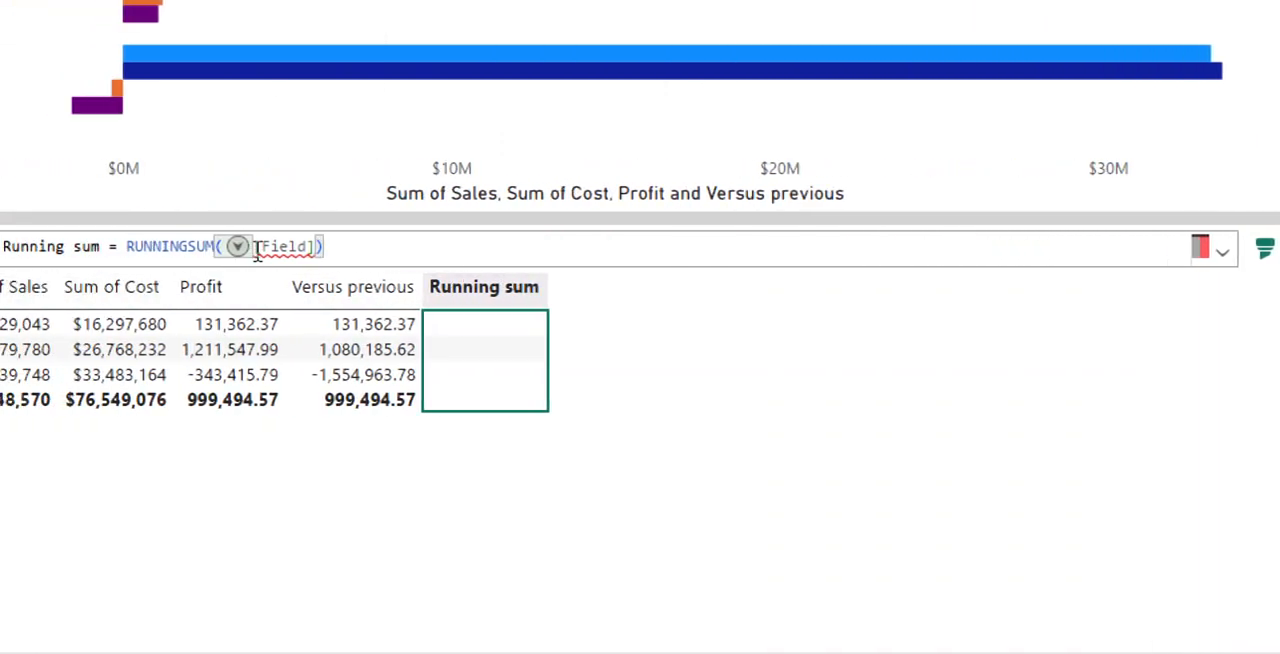
- Replace the [Field] placeholder in the RUNNINGSUM formula with [Profit] and commit the calculation
double_click(309, 245)
left_click(309, 245)
key("BackSpace")
key("BackSpace")
key("BackSpace")
key("BackSpace")
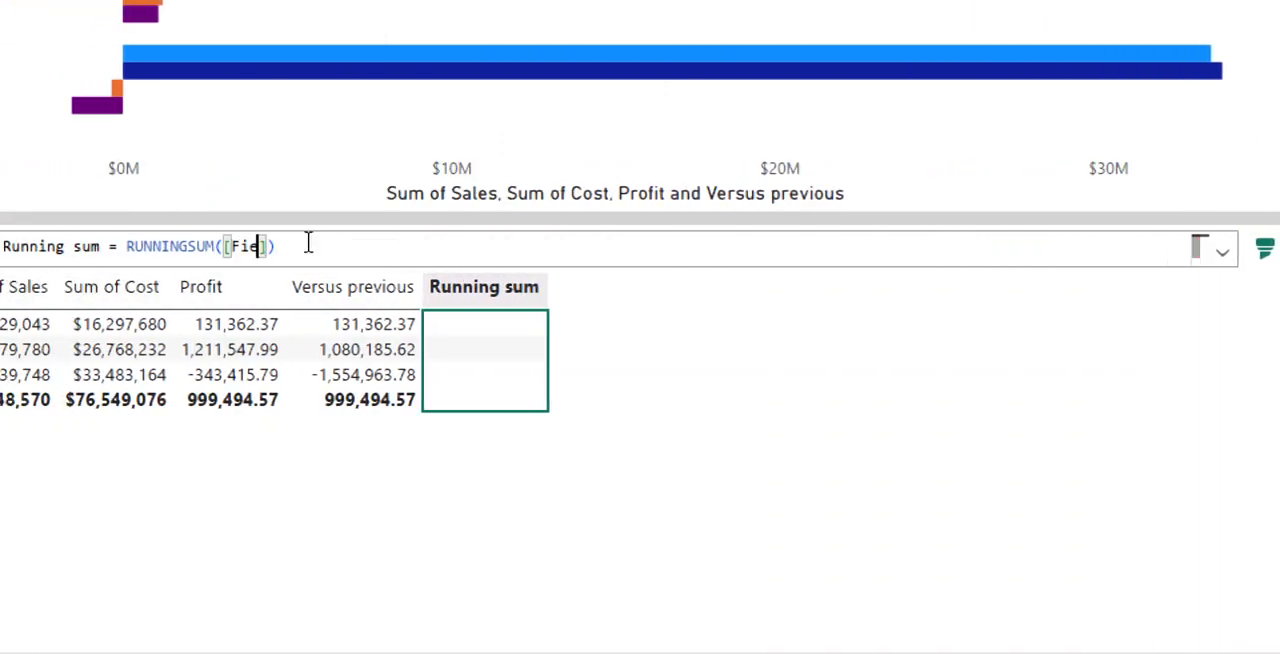
key("BackSpace")
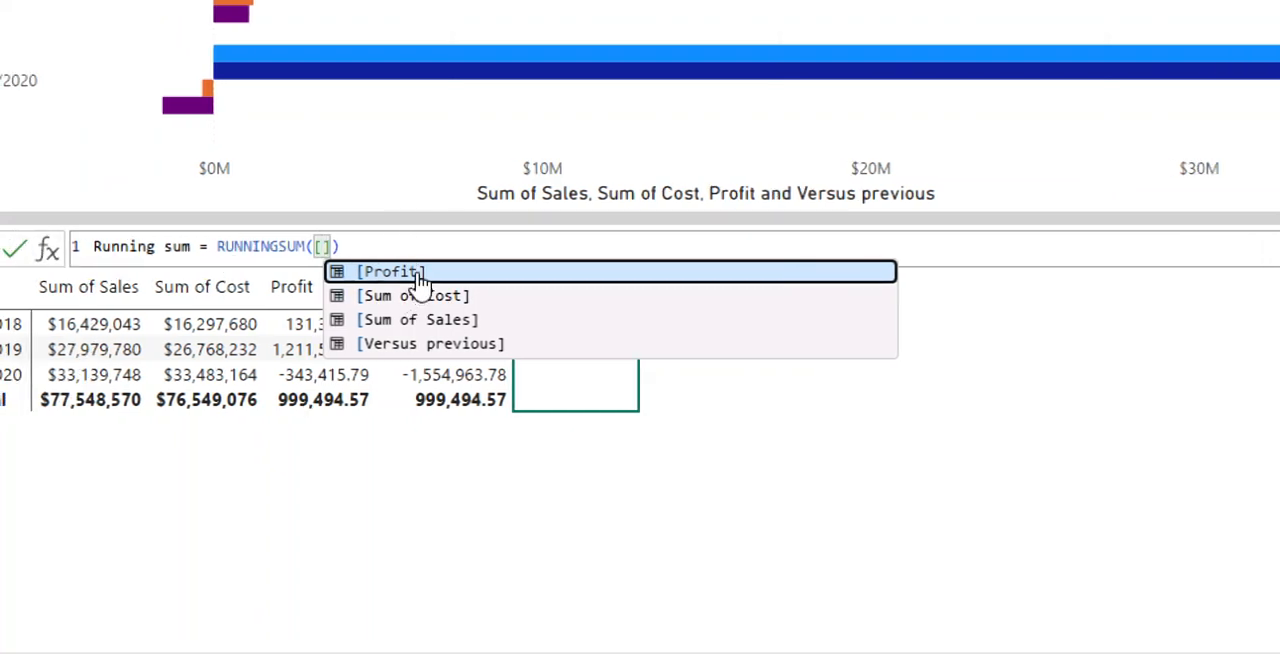
left_click(418, 276)
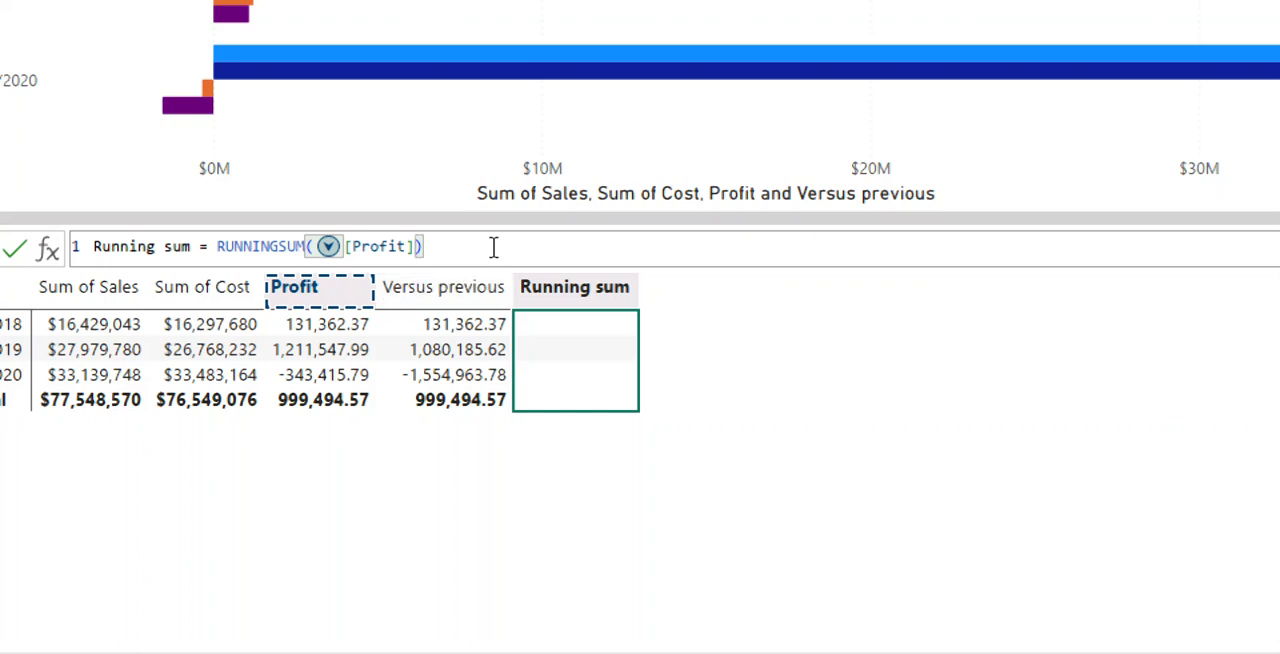
key("Return")
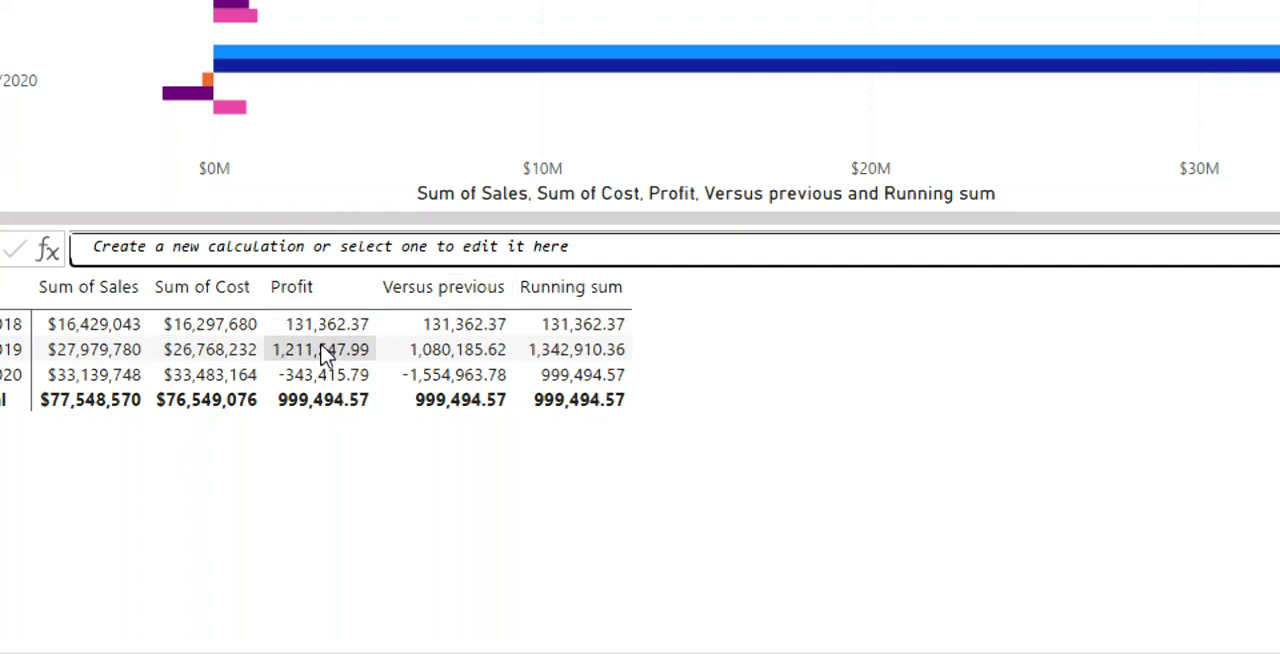
scroll(349, 29, "up", 3)
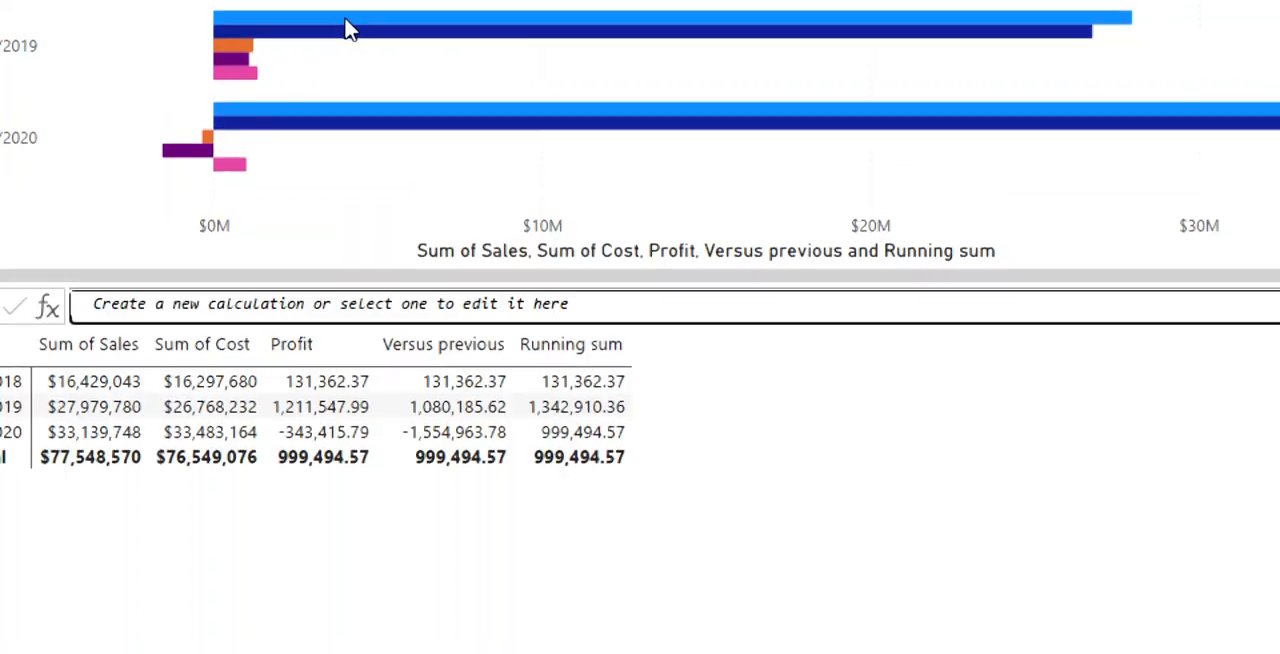
- Mark the Moving average instruction as done and add a new visual calculation to the bar chart from the Moving average template
scroll(340, 18, "up", 3)
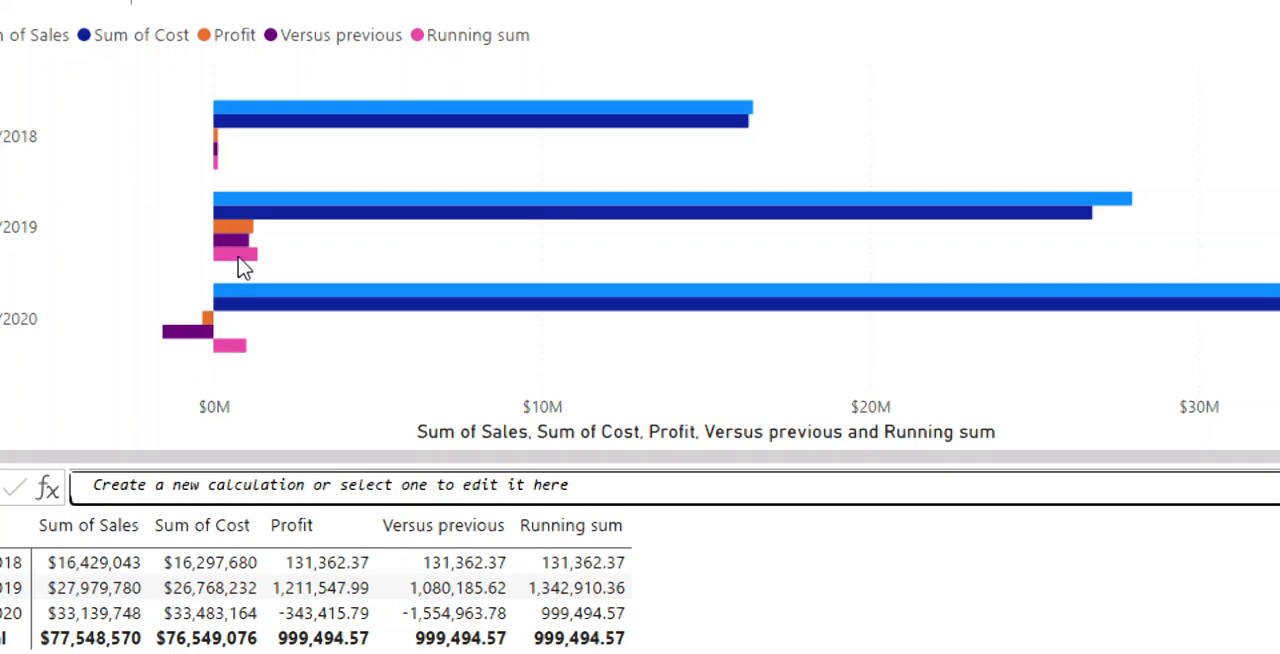
mouse_move(220, 170)
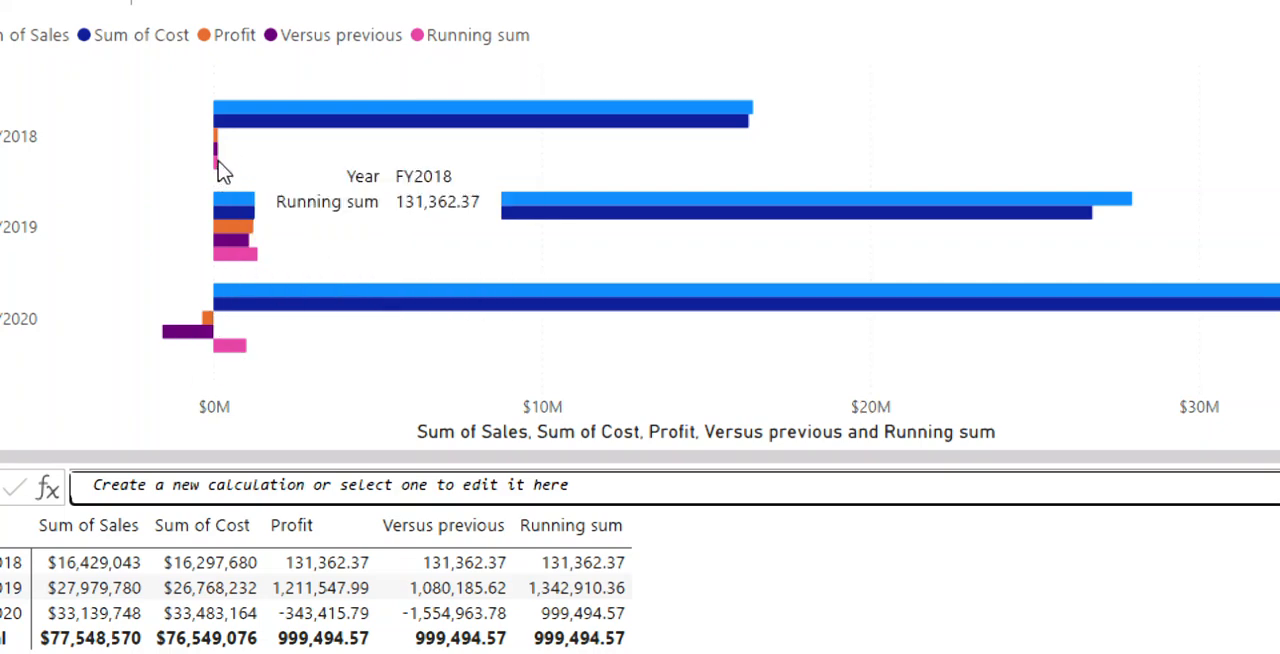
mouse_move(232, 262)
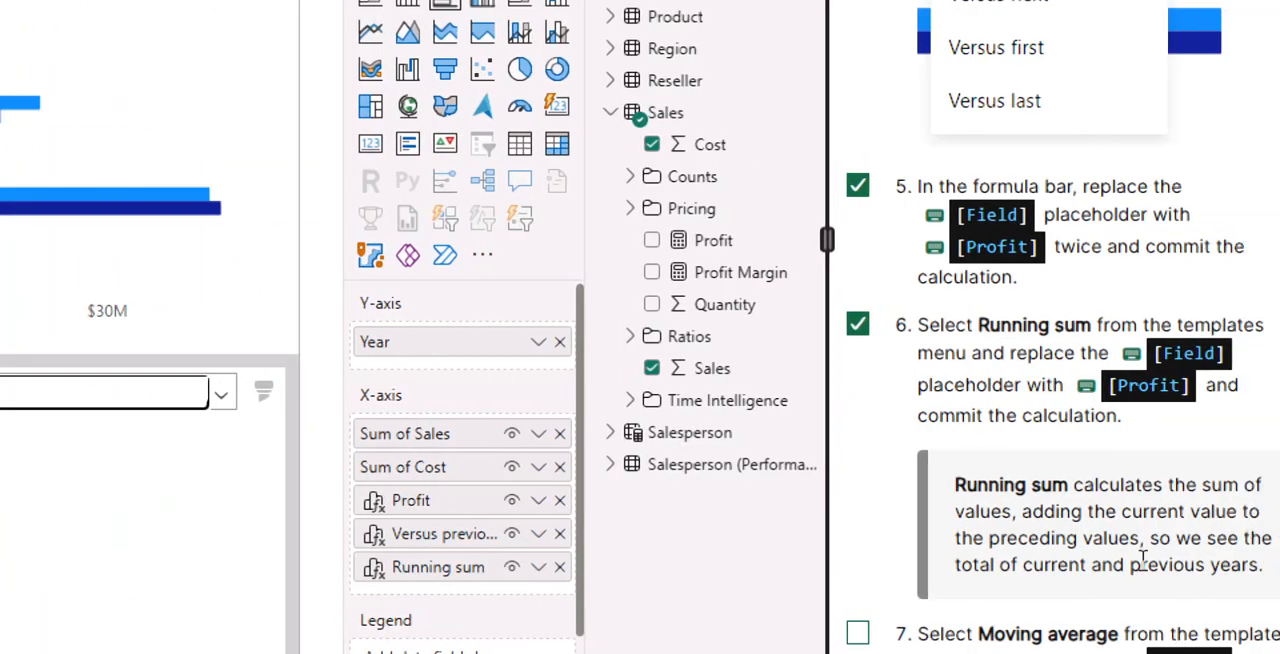
scroll(1143, 560, "down", 5)
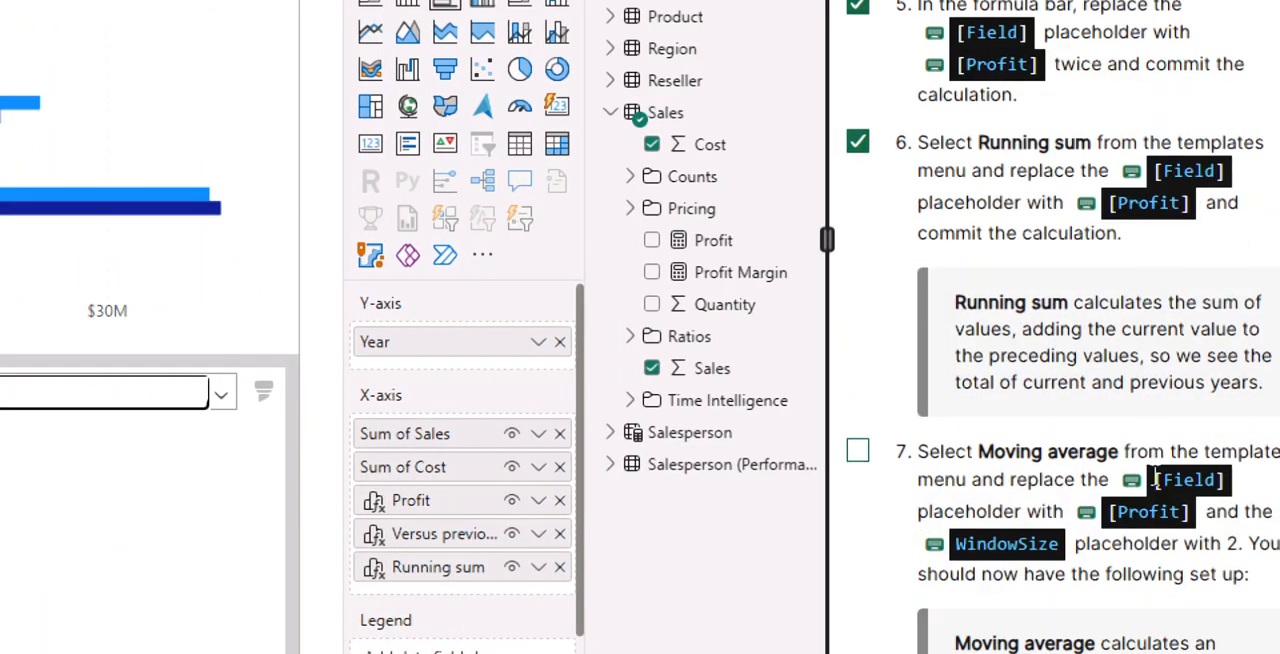
left_click(858, 102)
scroll(1138, 495, "up", 5)
scroll(1140, 505, "down", 8)
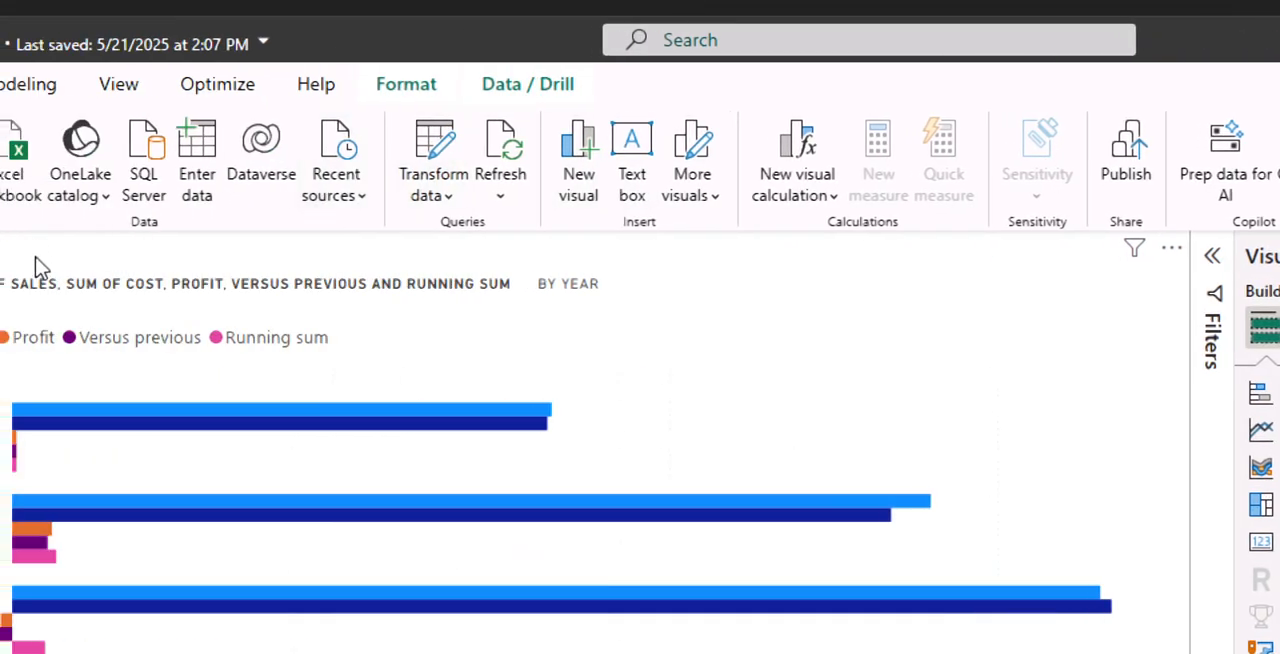
left_click(833, 200)
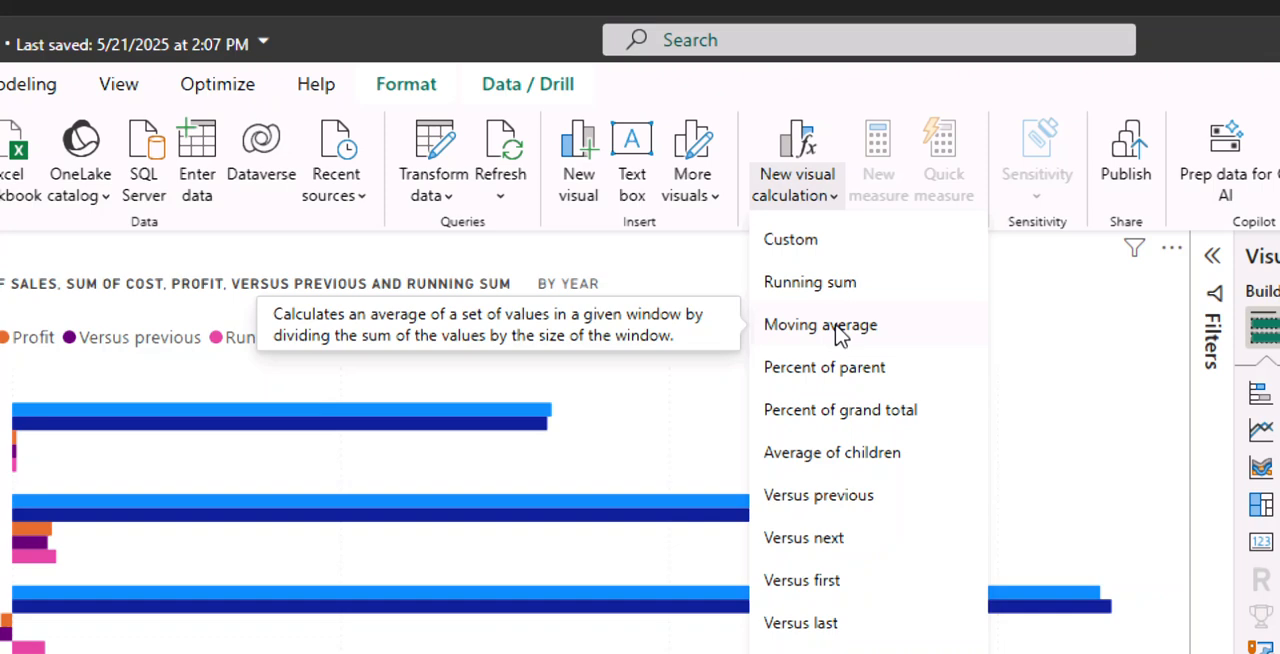
left_click(836, 327)
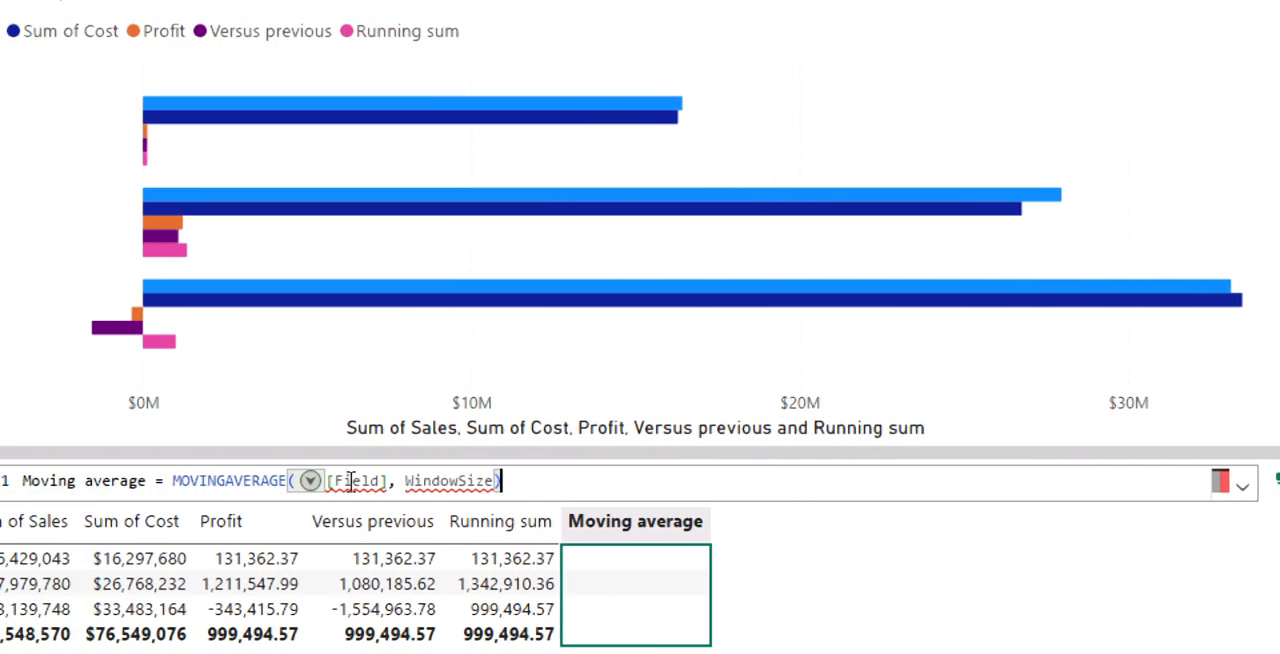
- Replace the [Field] placeholder in the MOVINGAVERAGE formula with [Profit]
mouse_move(455, 491)
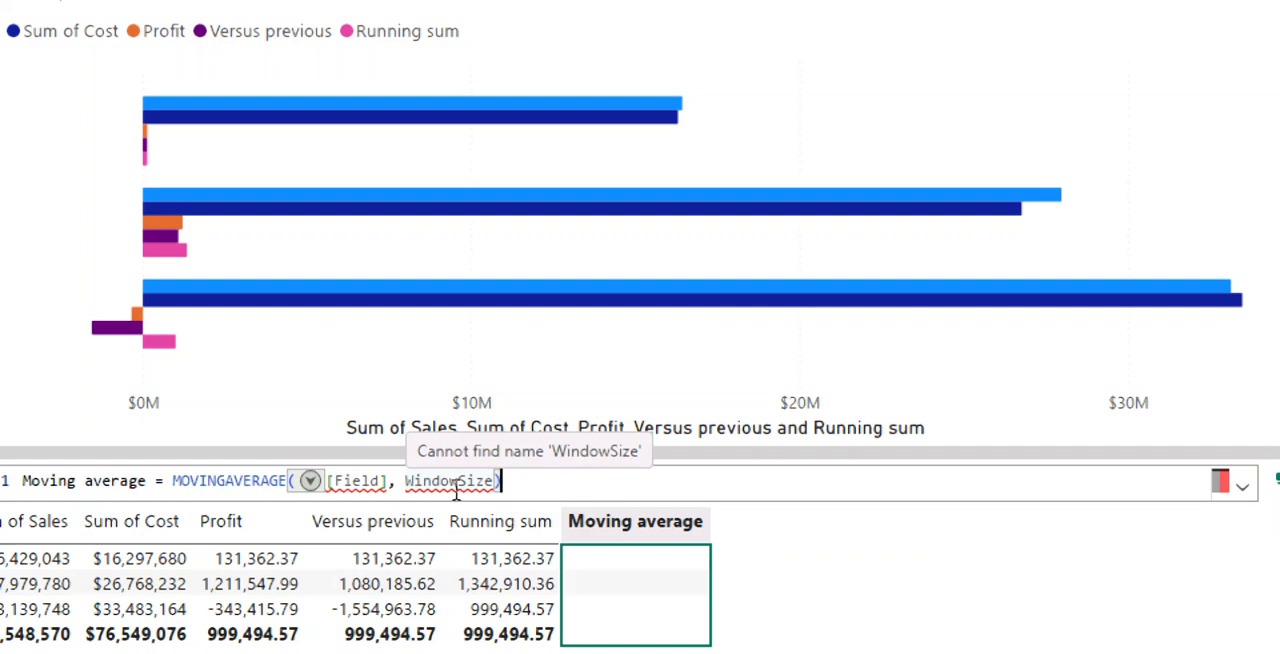
double_click(380, 480)
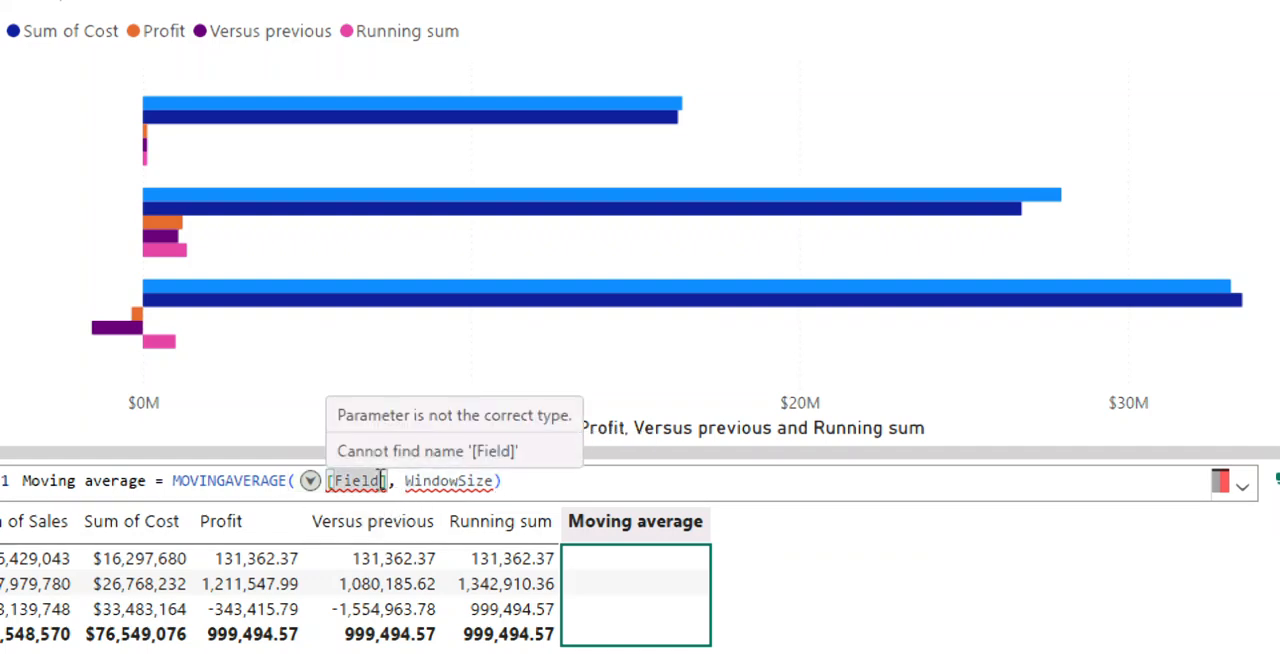
type("[Fi")
key("BackSpace")
key("BackSpace")
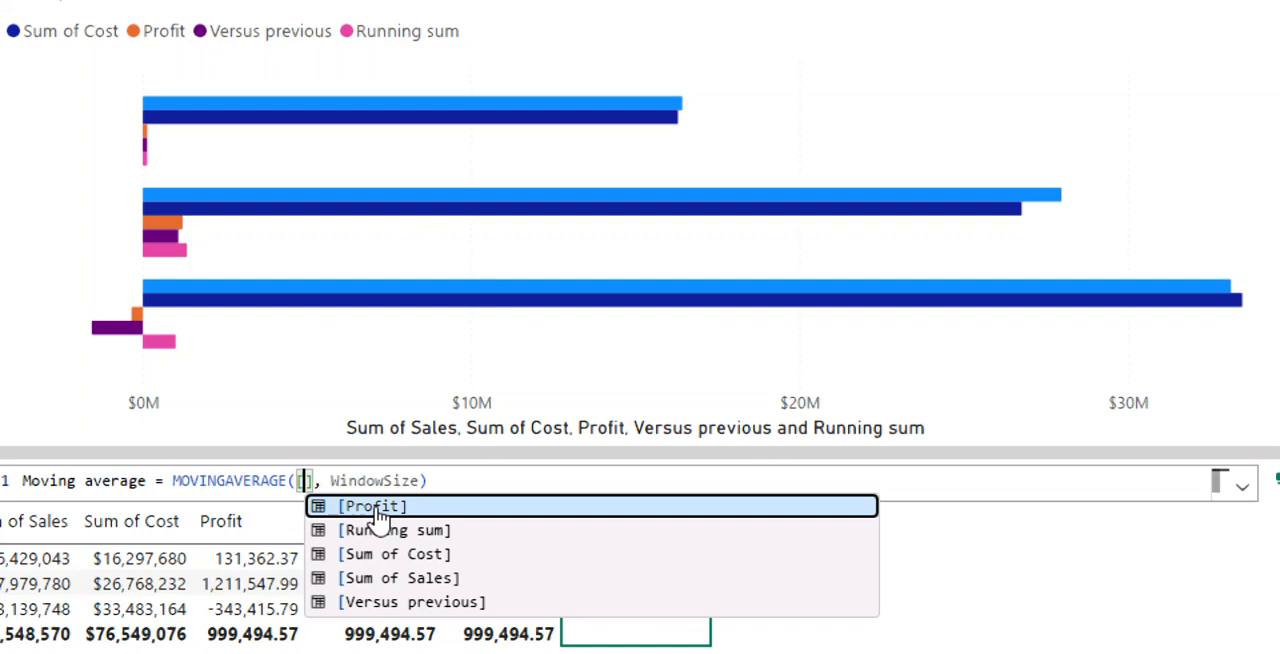
left_click(372, 508)
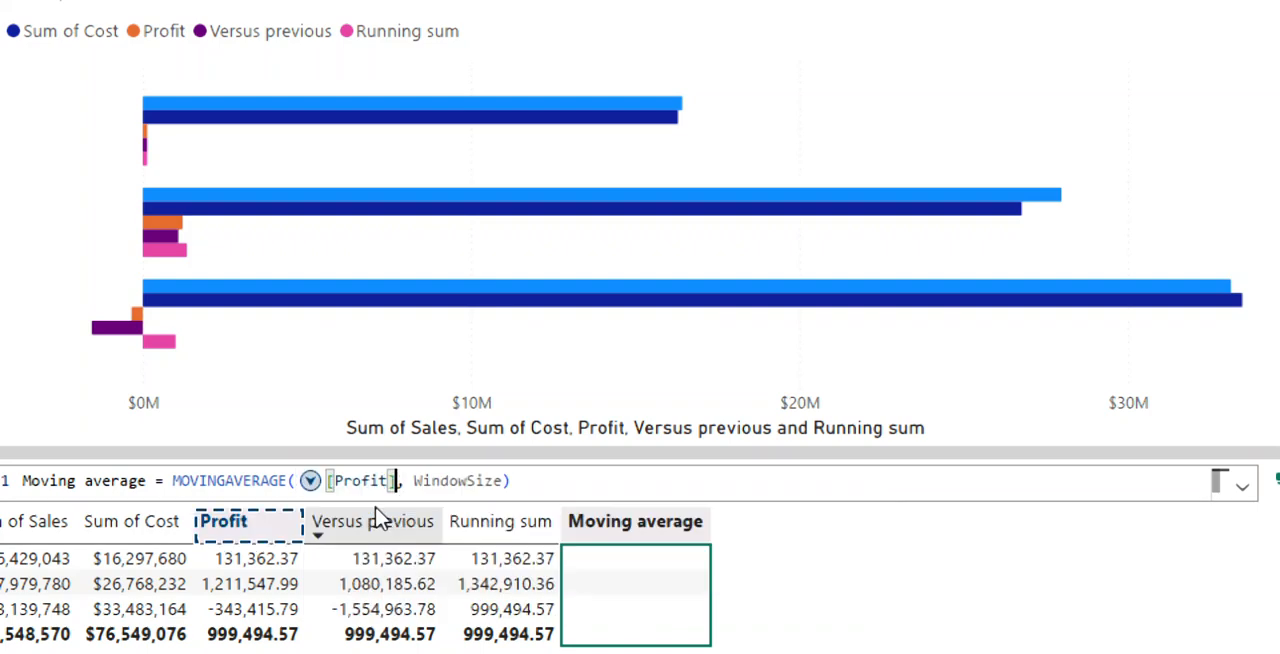
- Replace the WindowSize placeholder in the Moving average formula with 2 and commit the calculation
double_click(503, 480)
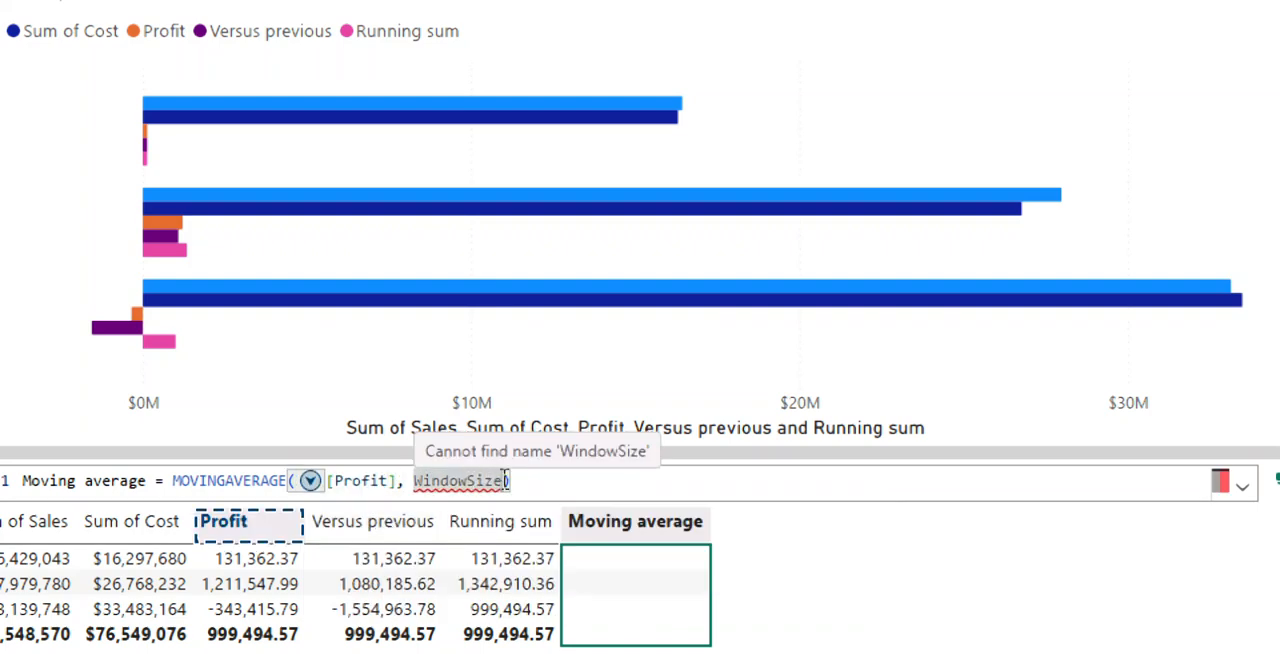
type("Window")
key("BackSpace")
key("BackSpace")
key("BackSpace")
key("BackSpace")
key("BackSpace")
key("BackSpace")
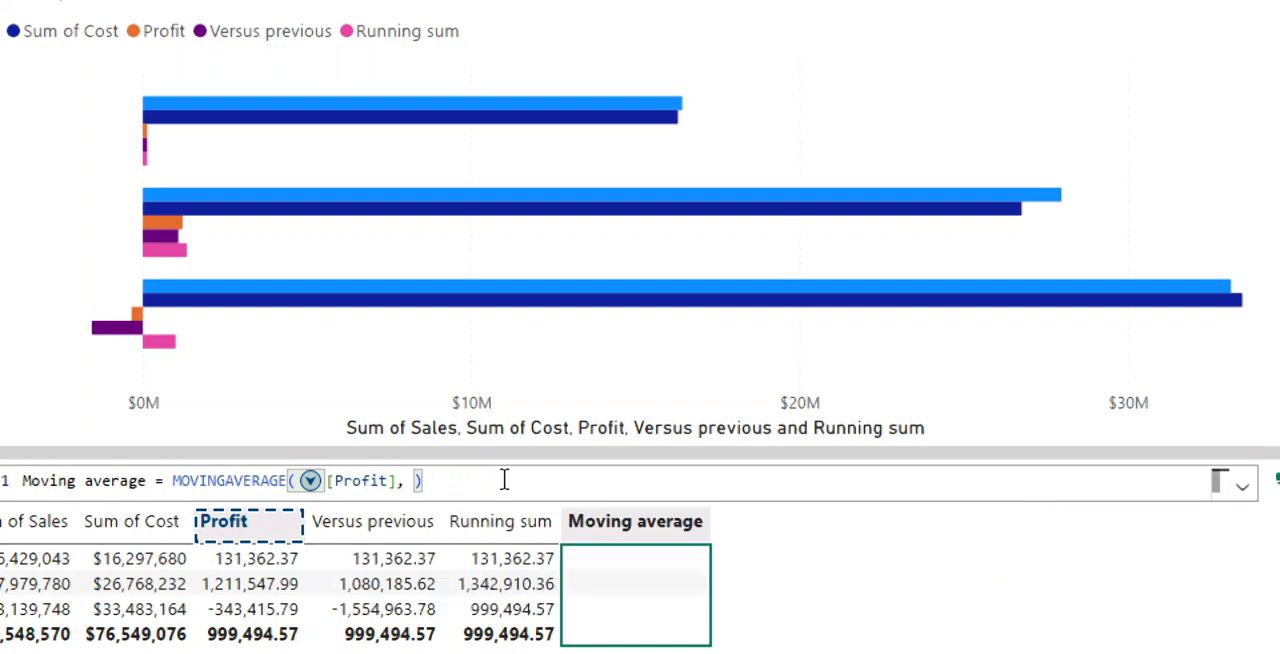
type("2")
key("Return")
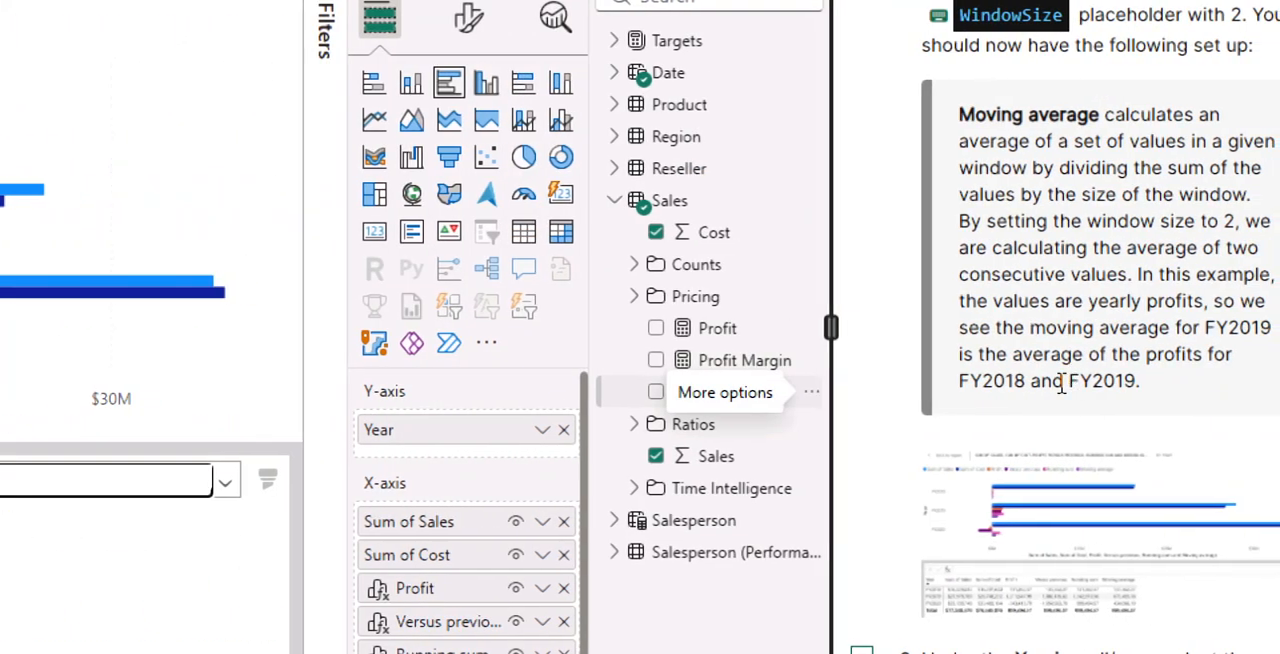
- Mark lab instruction 8 as done and hide Sum of Sales, Sum of Cost and Profit on the X-axis from the visual
scroll(1066, 392, "down", 3)
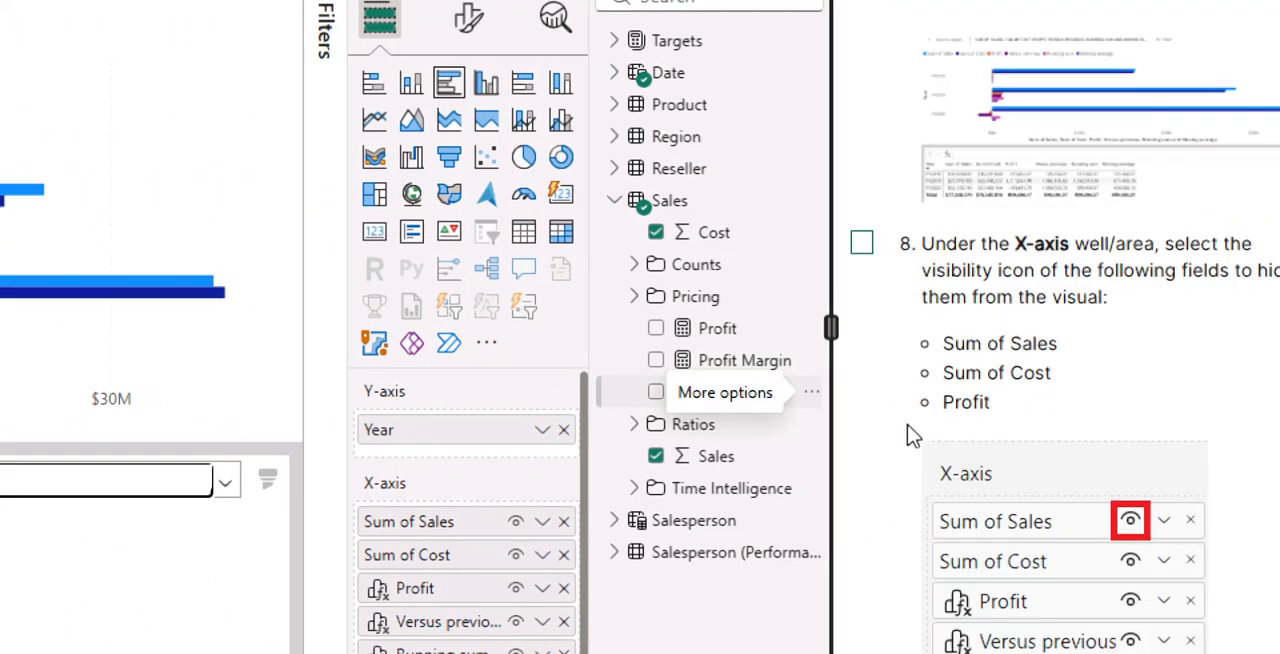
scroll(905, 430, "down", 3)
left_click(862, 126)
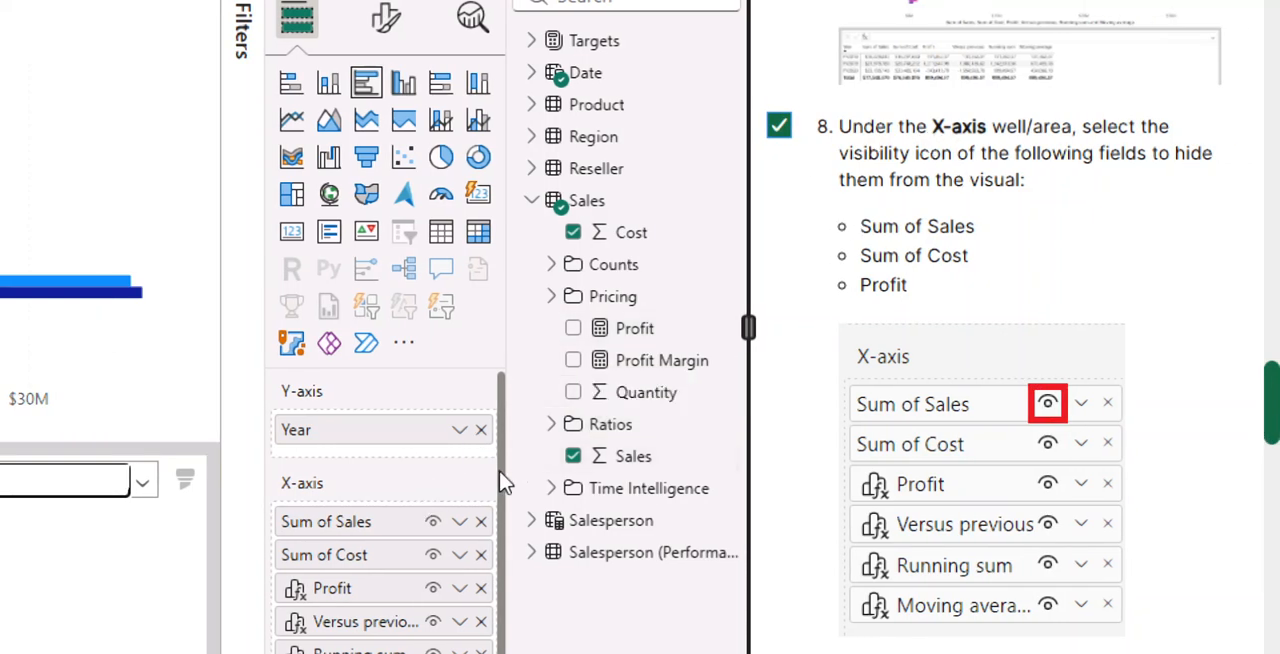
scroll(485, 553, "down", 2)
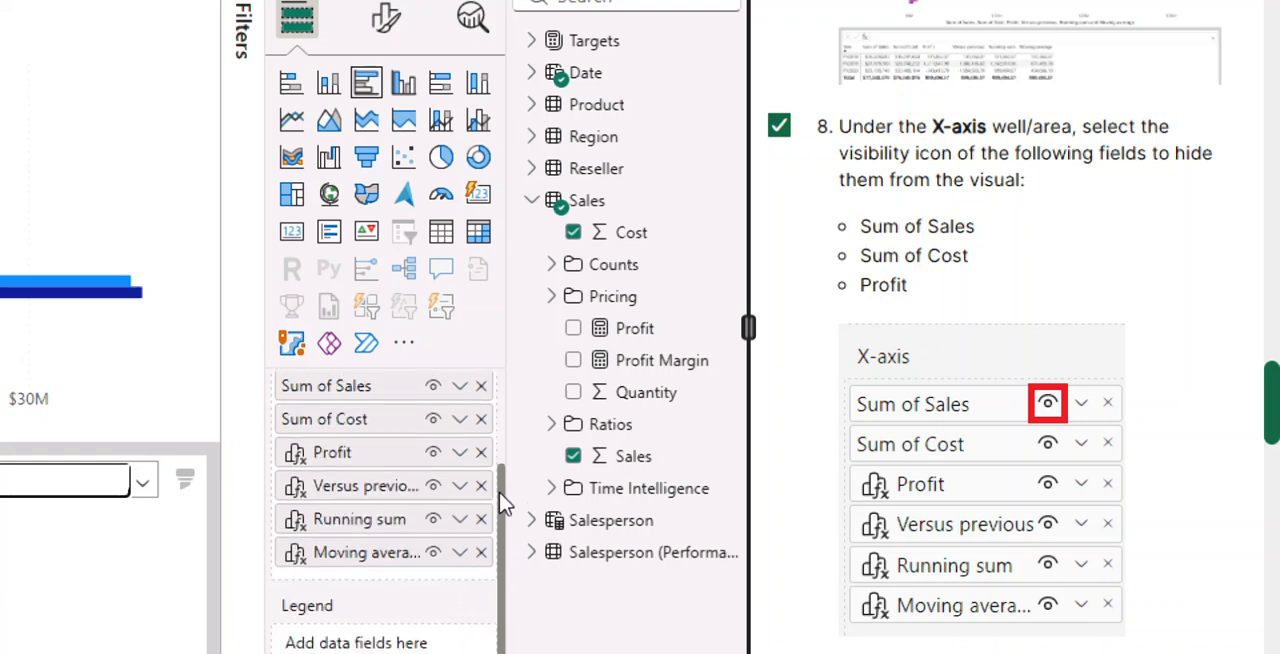
scroll(505, 492, "up", 1)
scroll(505, 488, "up", 1)
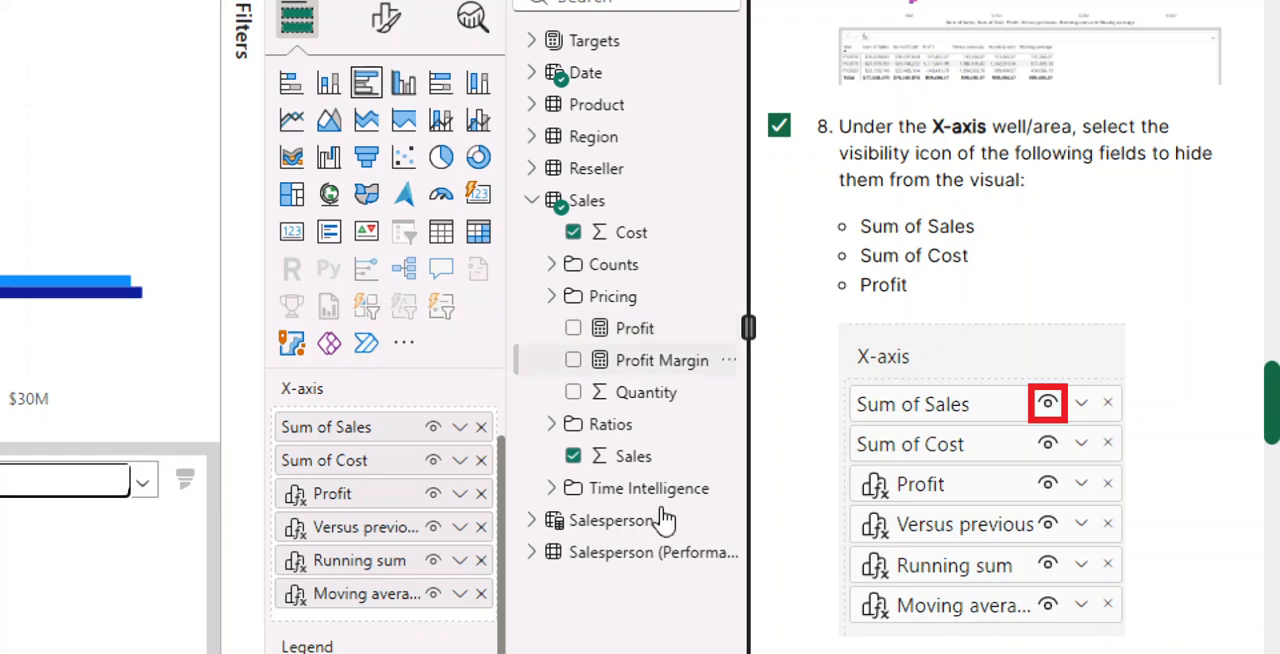
left_click(435, 430)
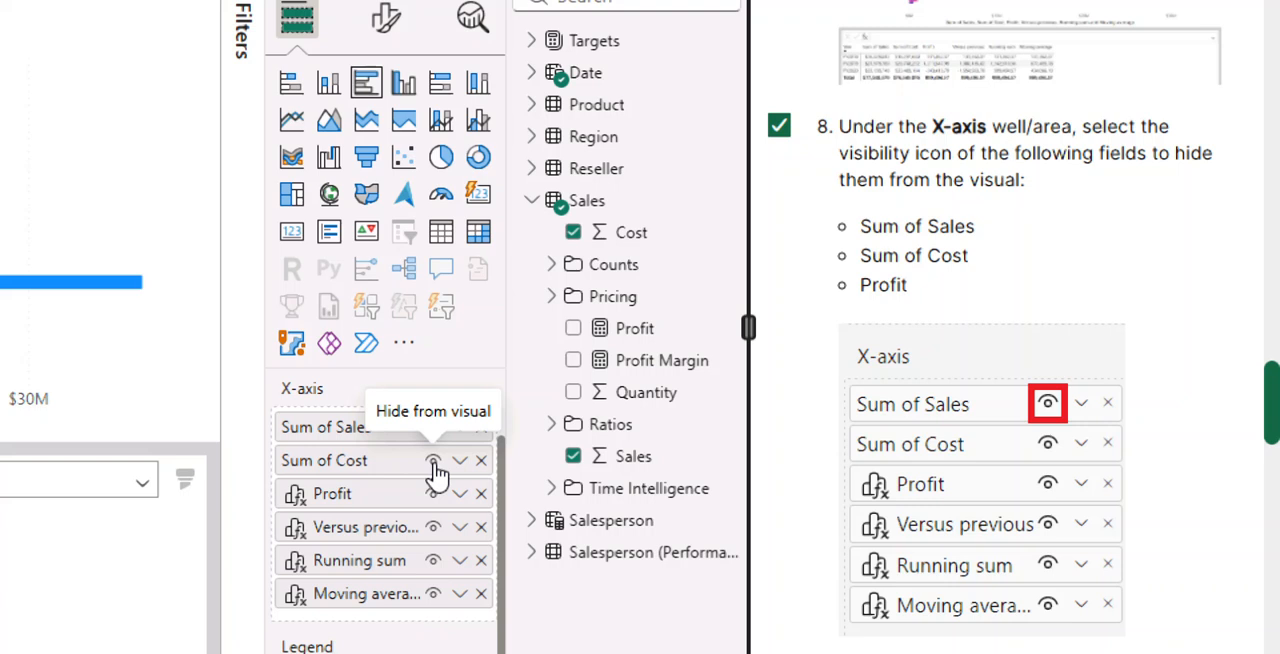
left_click(434, 462)
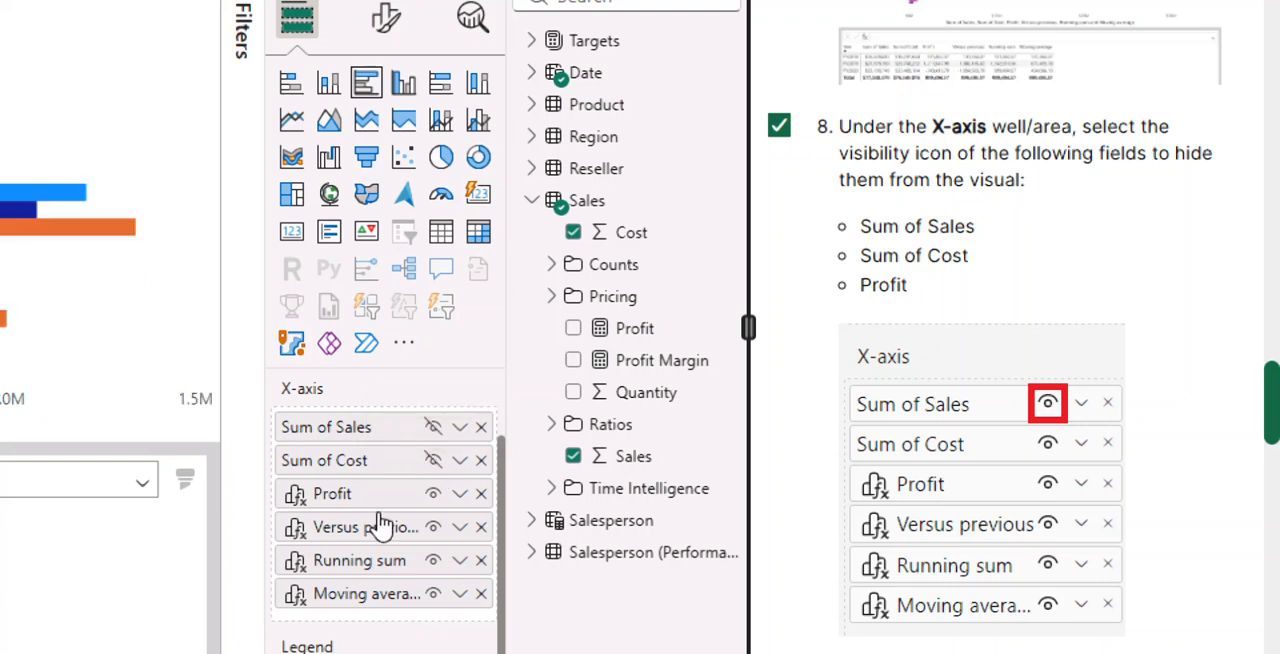
left_click(433, 496)
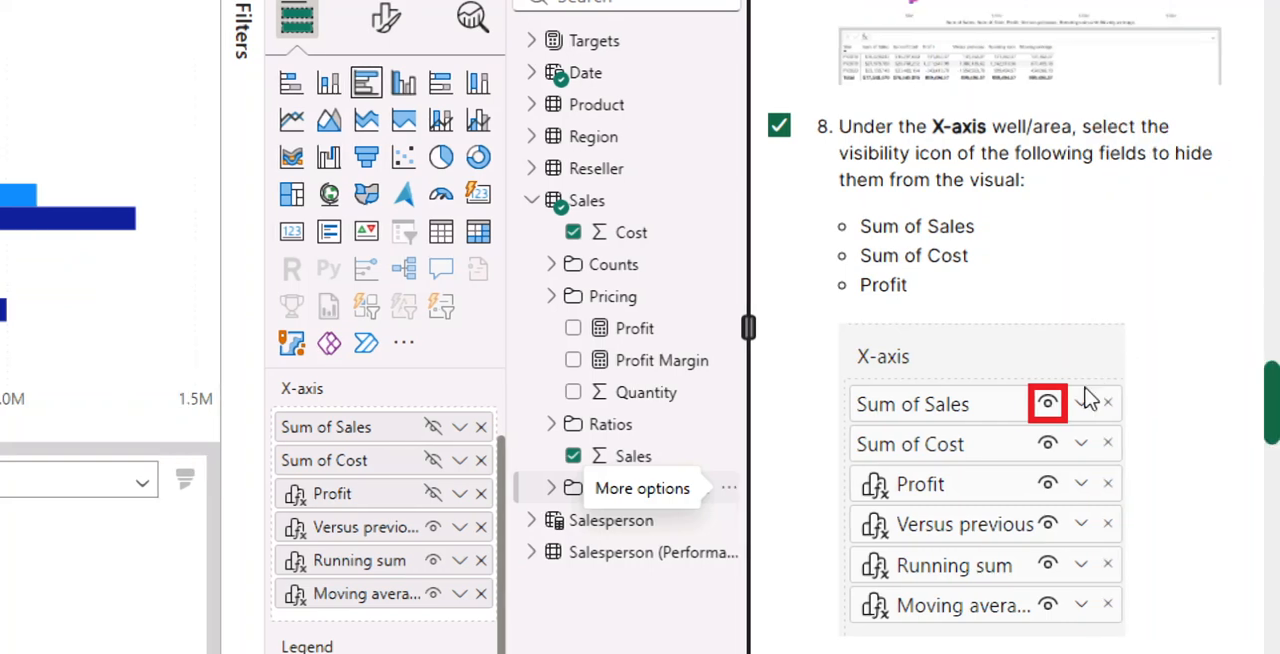
- Mark lab instruction 9 as done and move the Running sum calculation from the X-axis to the Tooltips well
scroll(1052, 412, "down", 5)
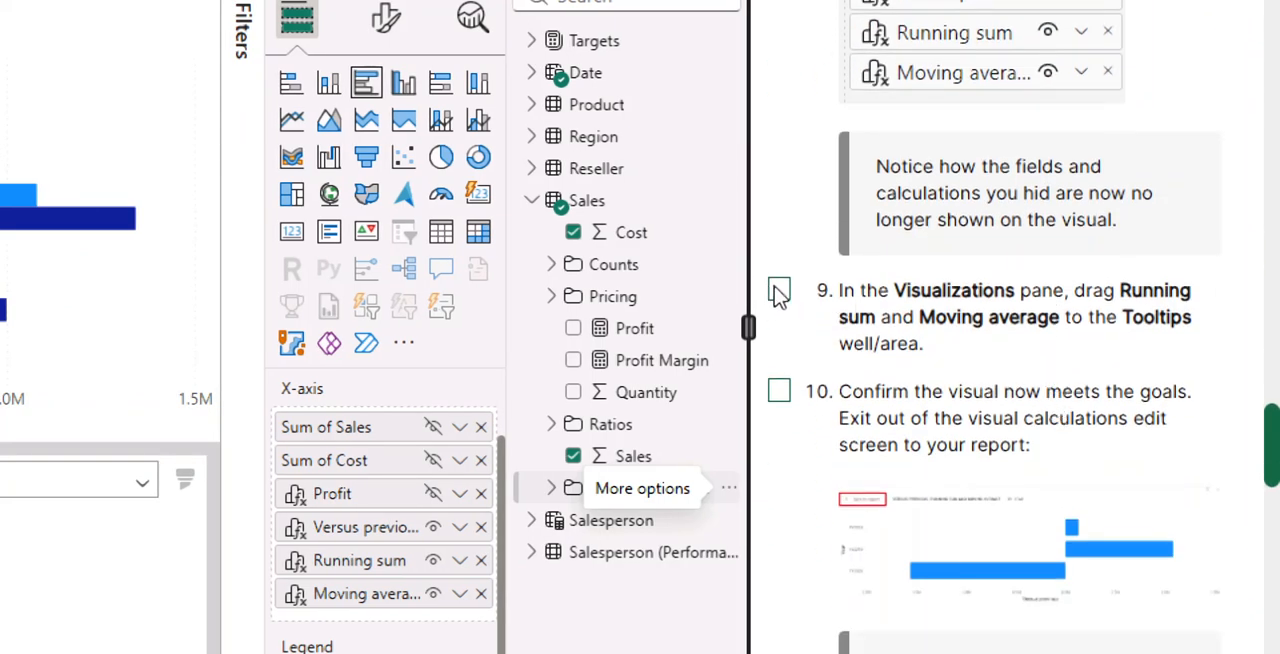
left_click(778, 290)
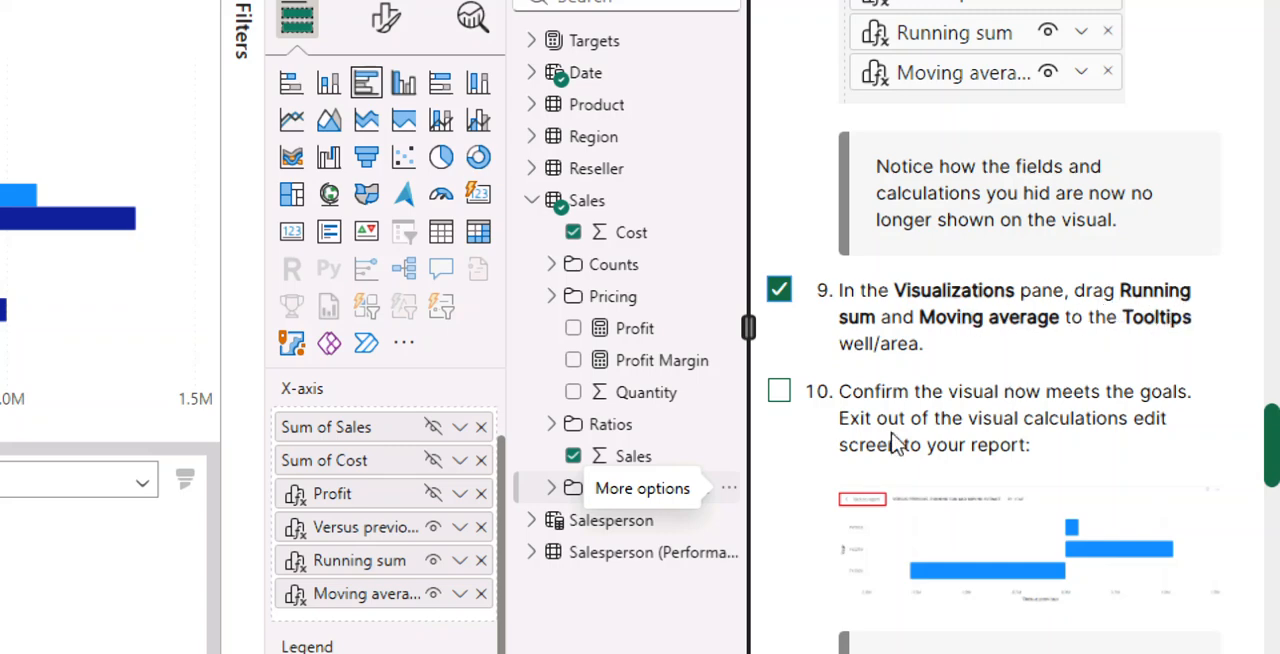
scroll(889, 445, "down", 5)
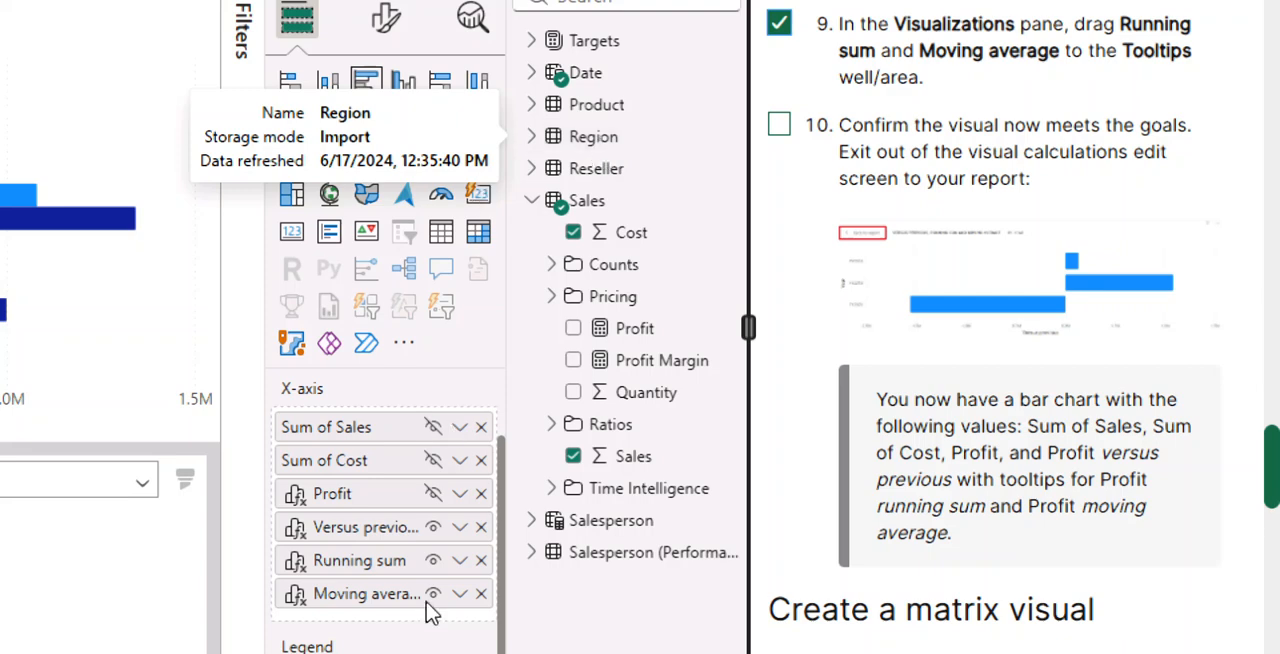
scroll(906, 157, "up", 4)
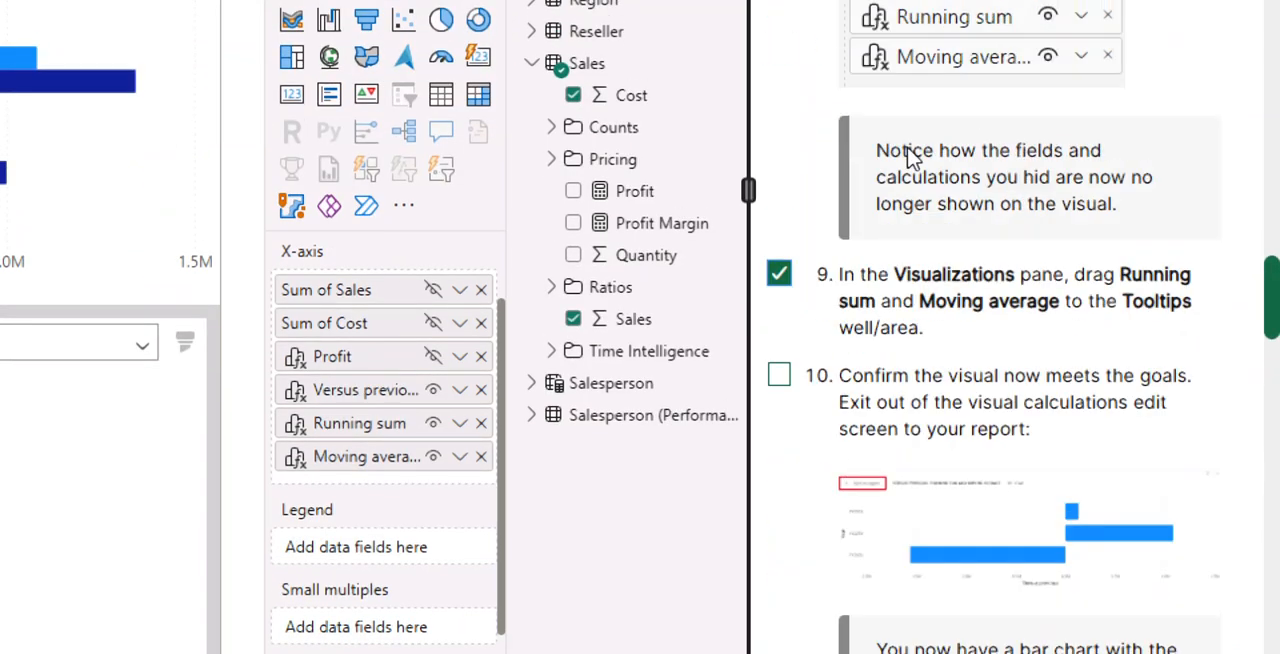
scroll(1010, 300, "up", 2)
scroll(1013, 295, "up", 1)
scroll(954, 200, "down", 5)
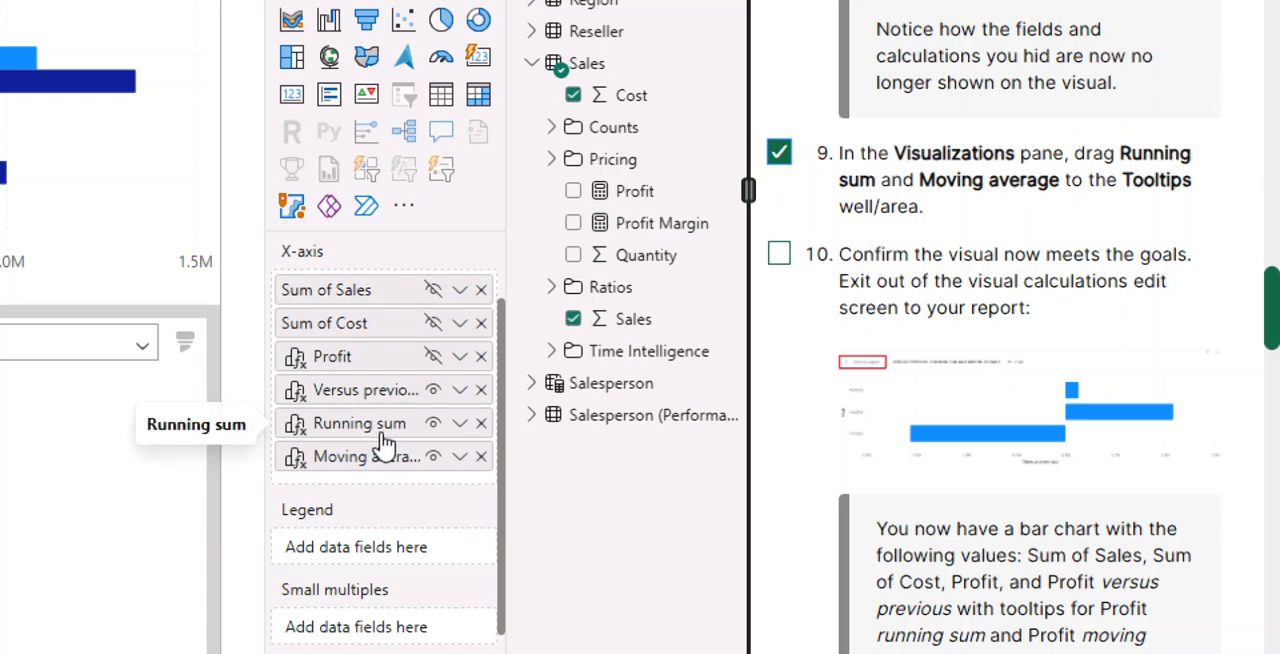
left_click(460, 424)
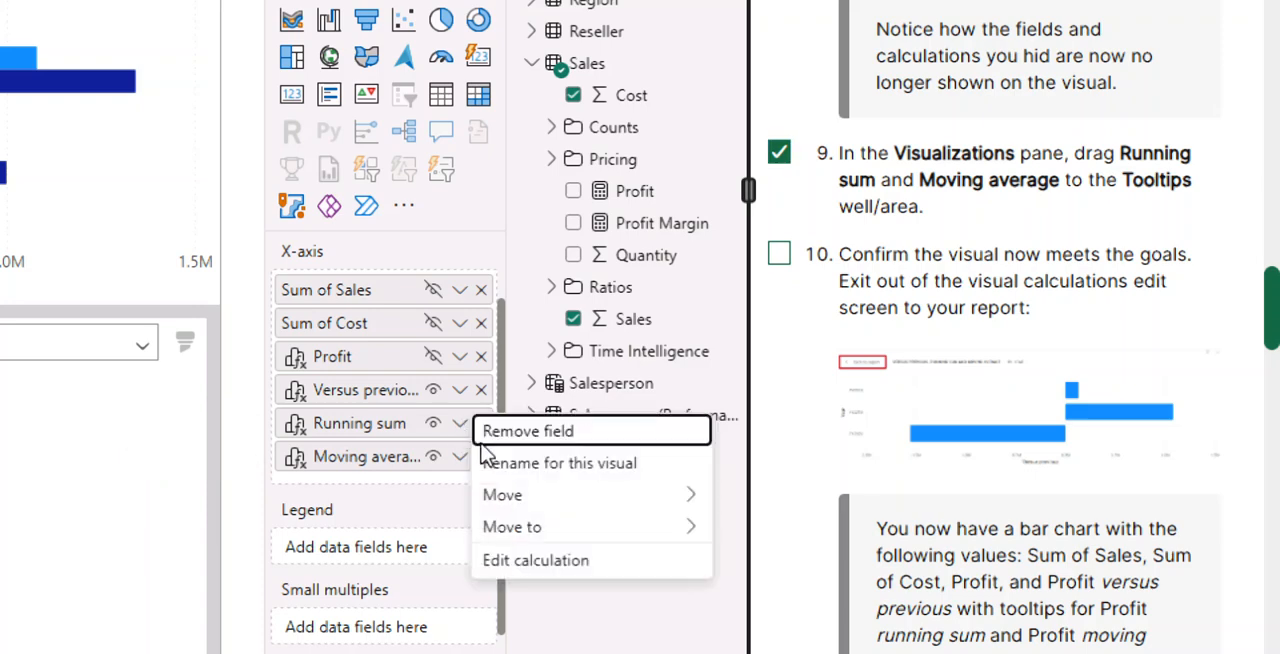
mouse_move(510, 537)
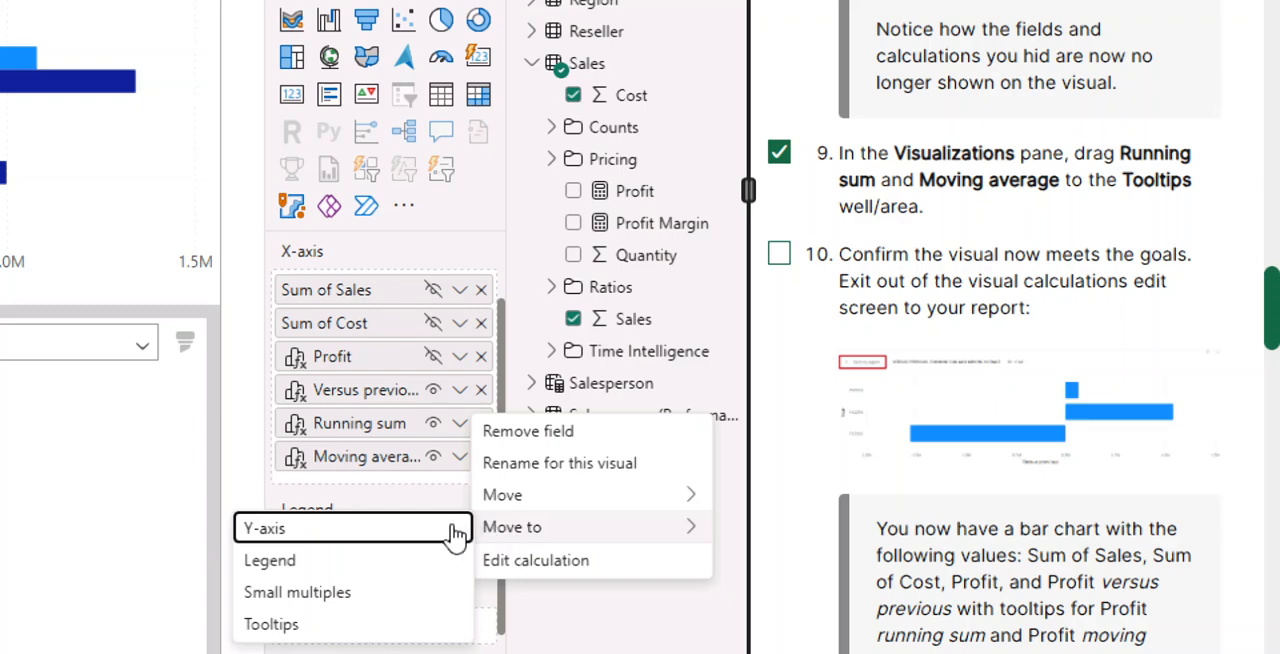
left_click(327, 637)
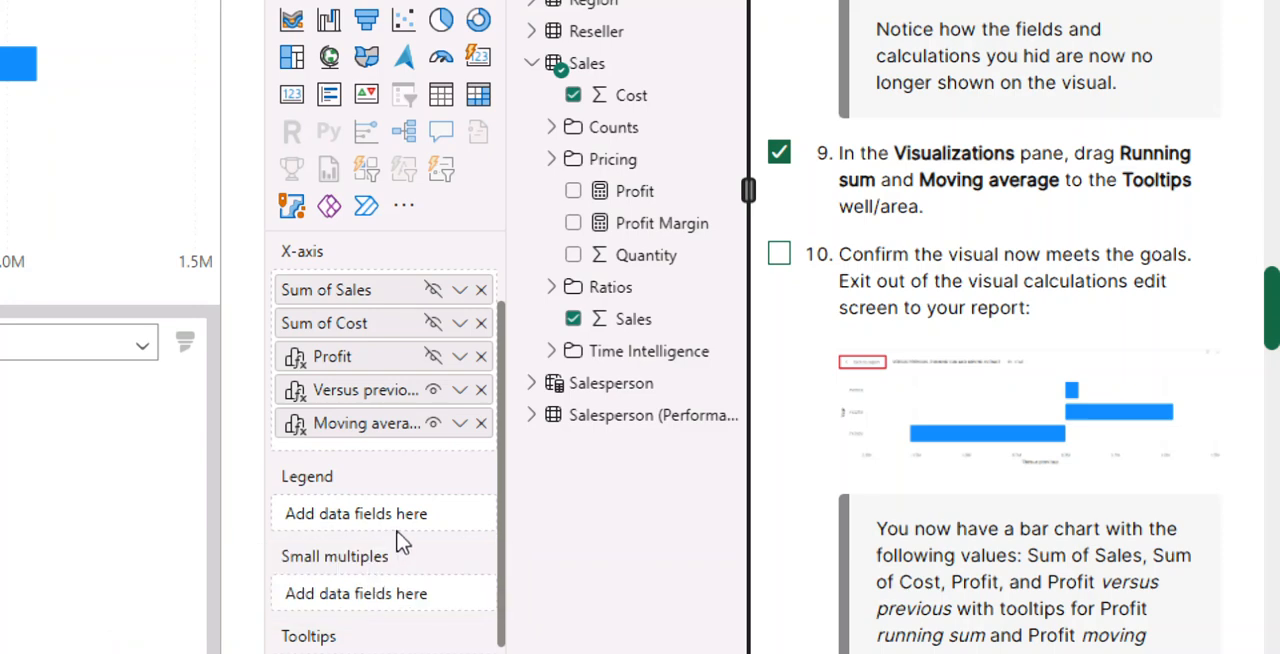
- Move the Moving average calculation from the X-axis to the Tooltips well
left_click(459, 424)
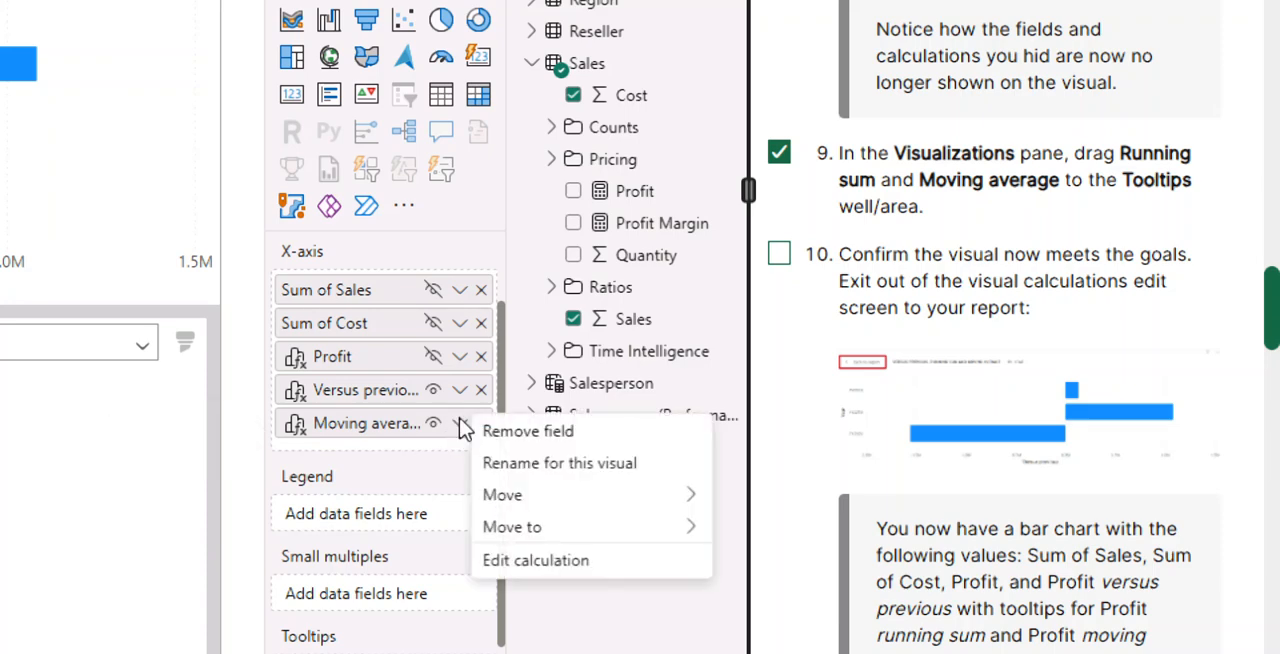
mouse_move(470, 537)
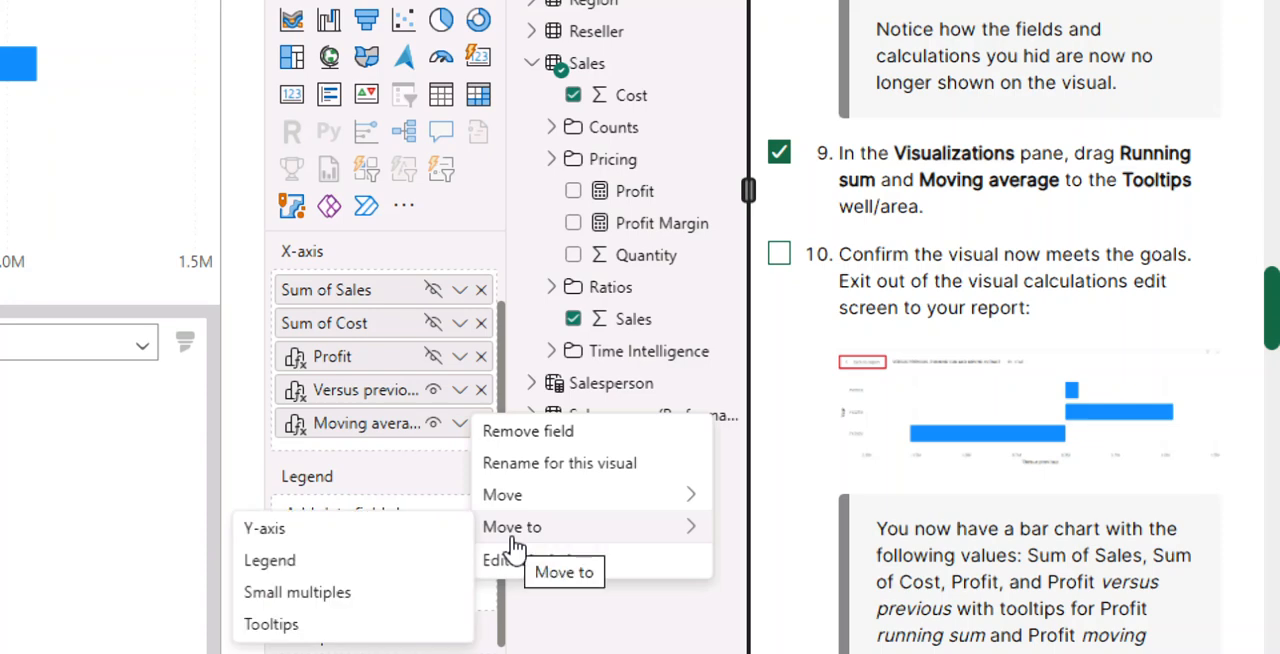
left_click(348, 626)
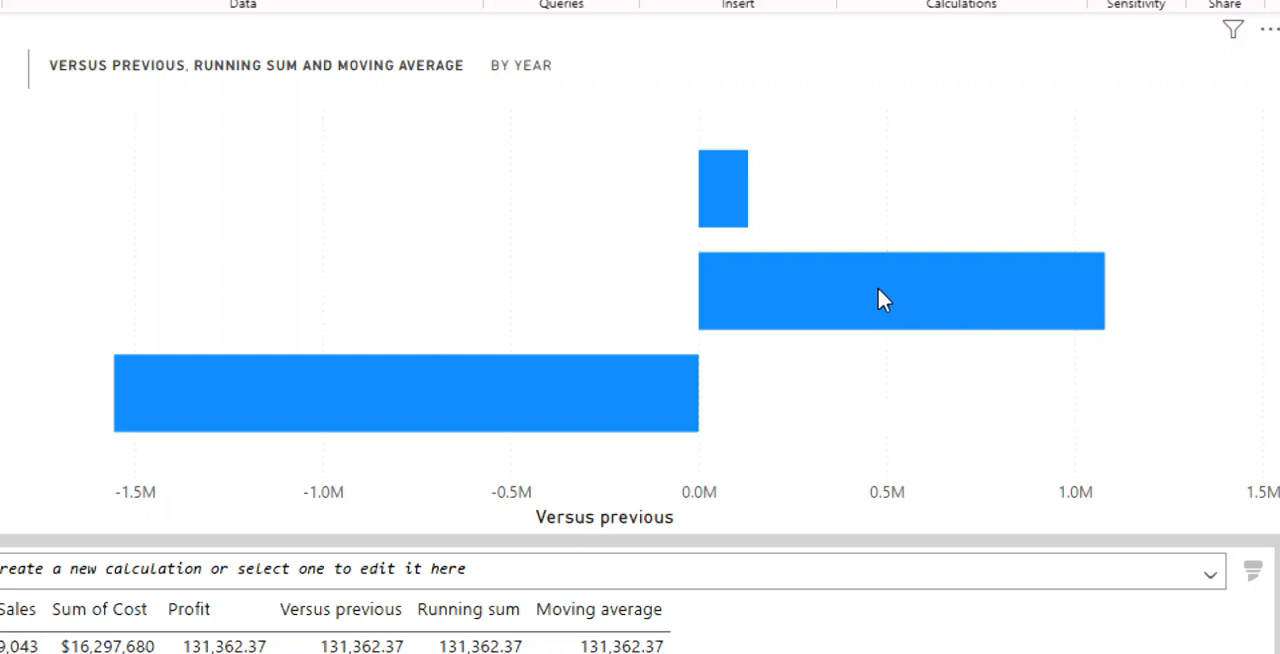
- Mark lab instruction 10, confirming that the visual meets the goals, as done
mouse_move(877, 289)
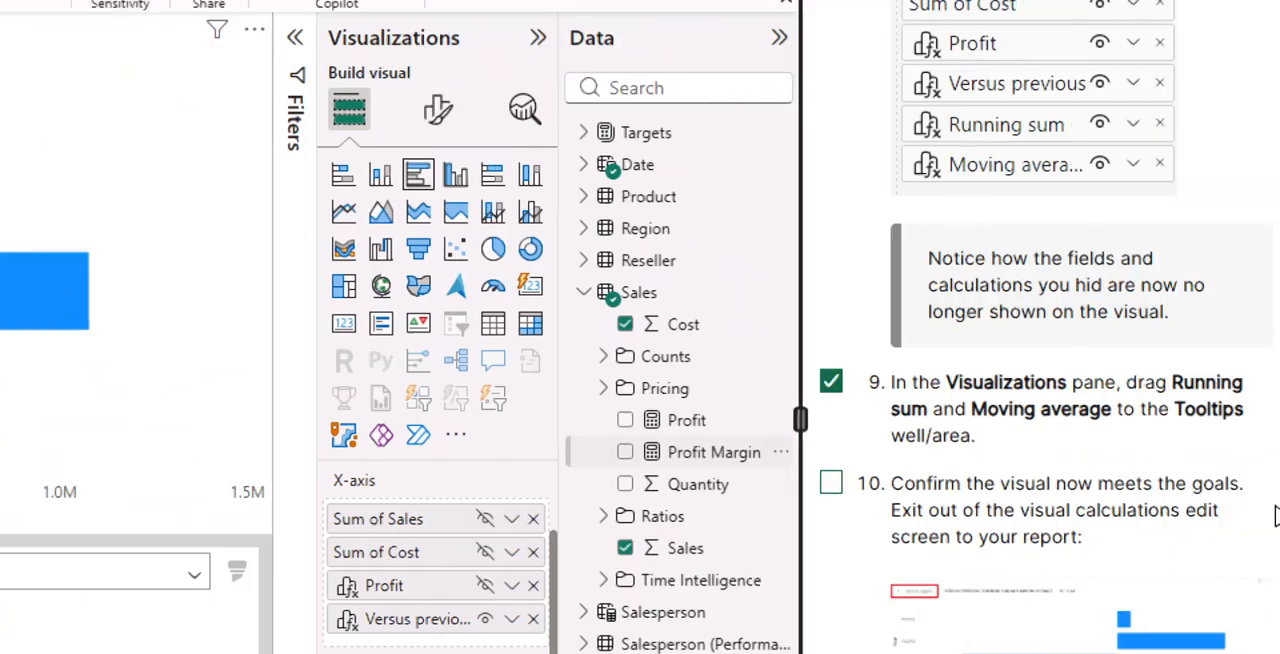
scroll(1072, 450, "down", 3)
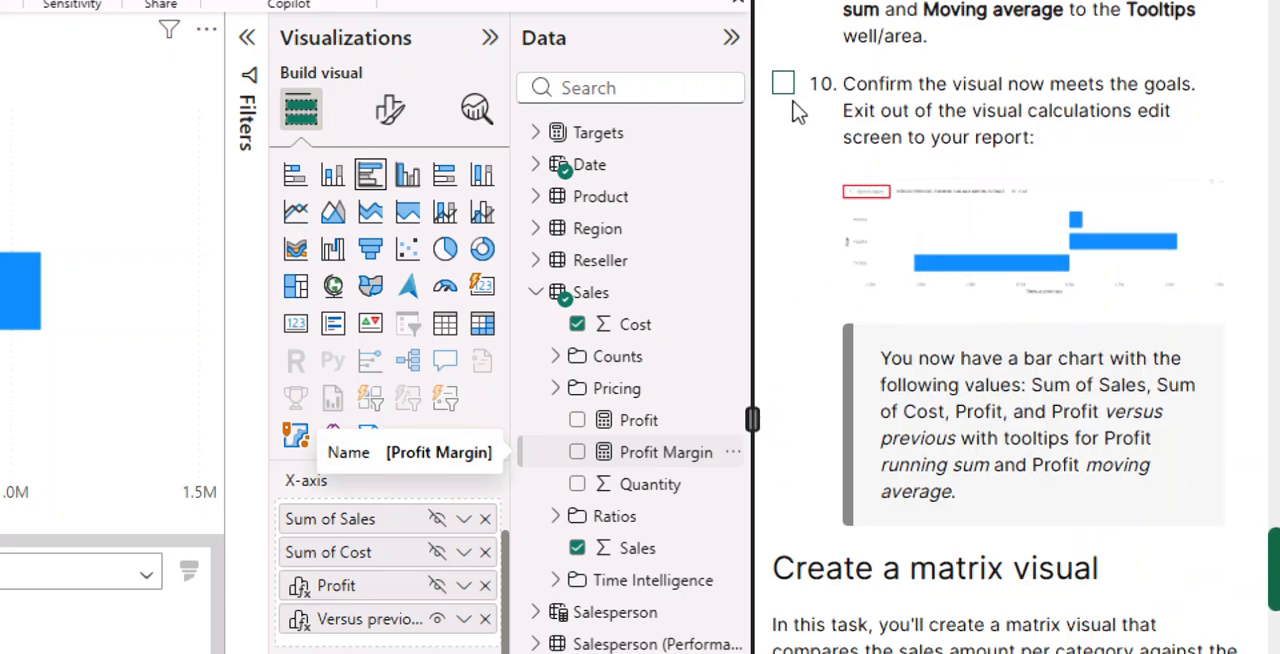
left_click(783, 83)
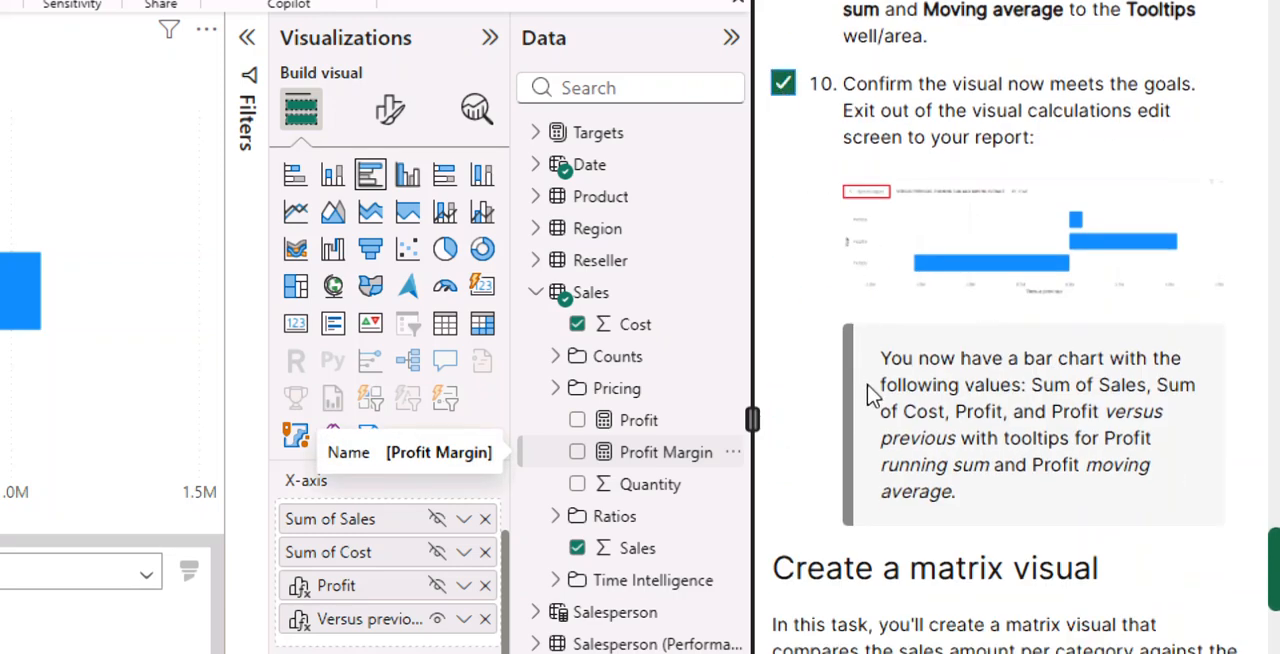
- Review the upcoming matrix visual instructions, and exit the visual calculations edit screen to return to the report
scroll(870, 395, "down", 10)
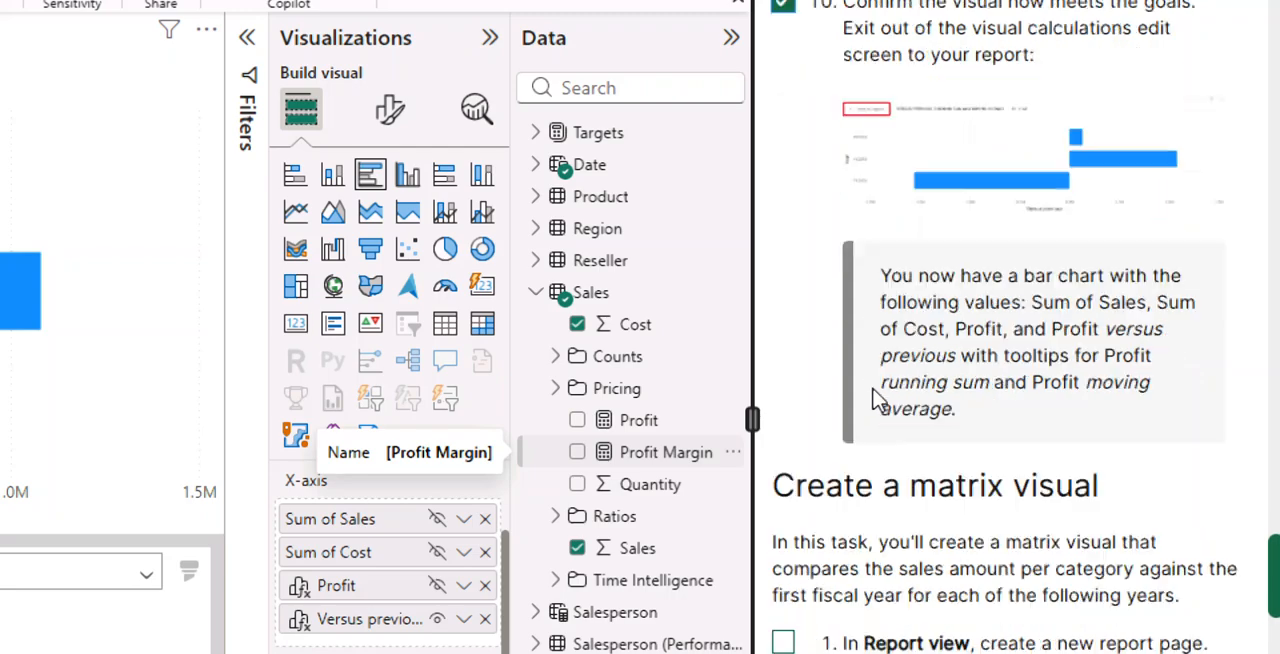
scroll(875, 400, "down", 8)
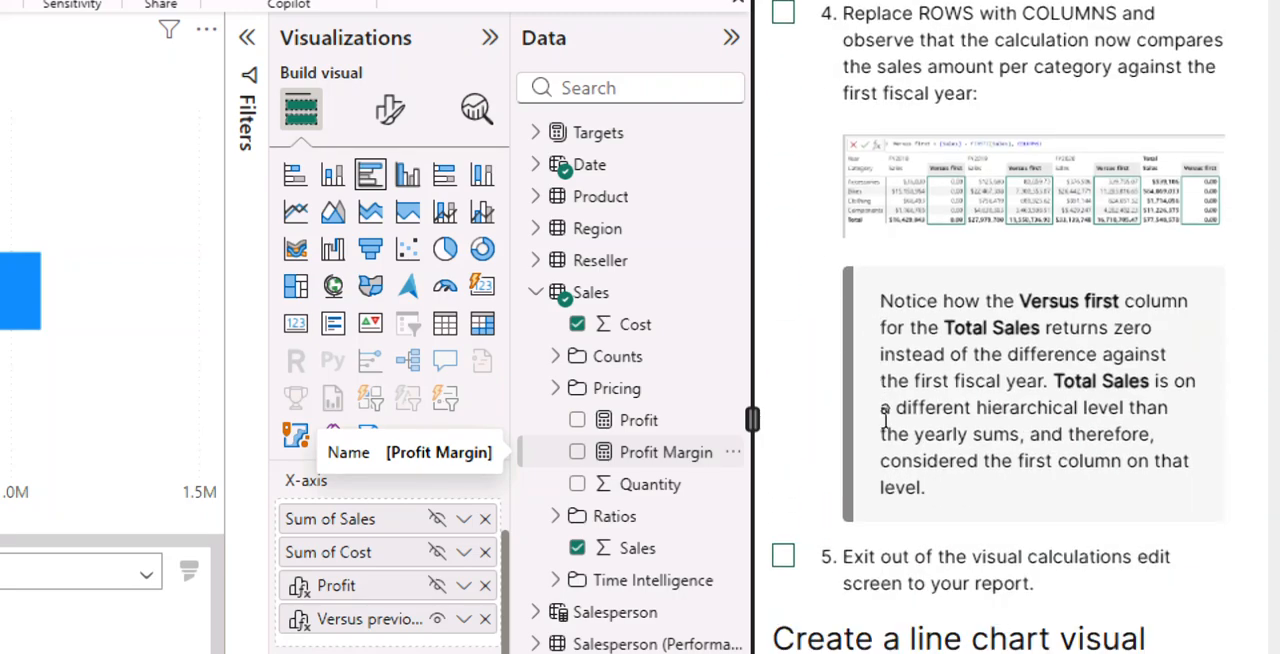
scroll(884, 420, "down", 8)
scroll(889, 428, "up", 10)
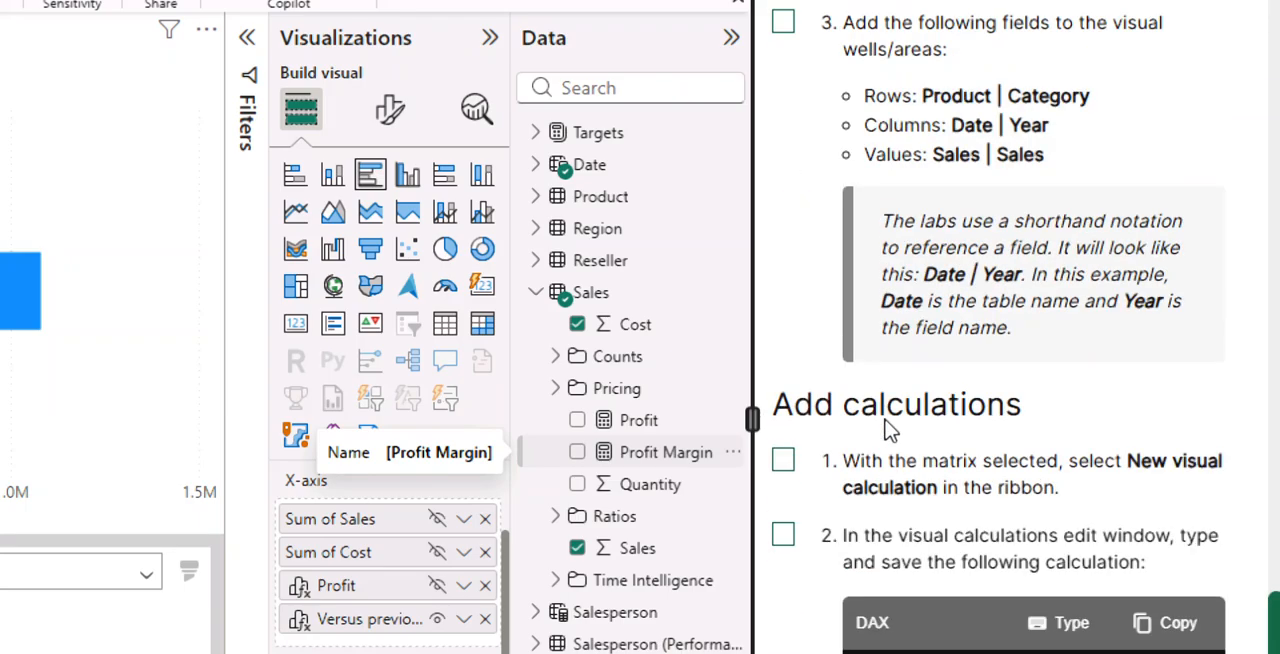
scroll(889, 428, "down", 3)
scroll(889, 428, "up", 7)
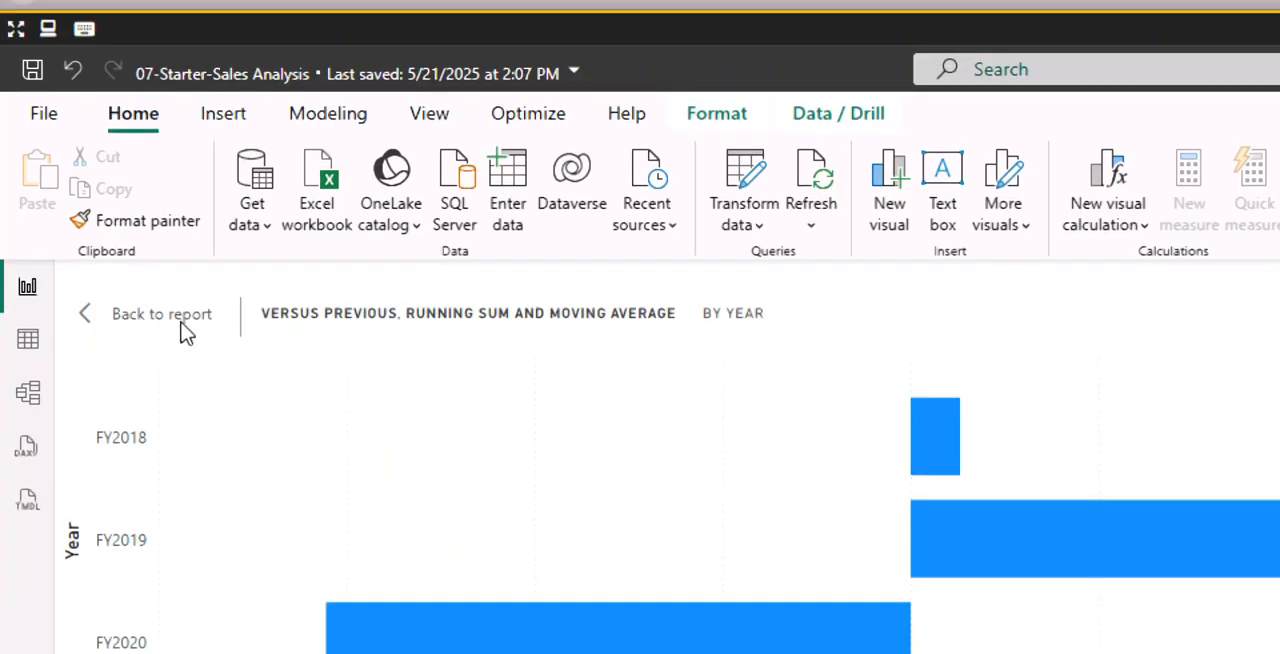
left_click(184, 335)
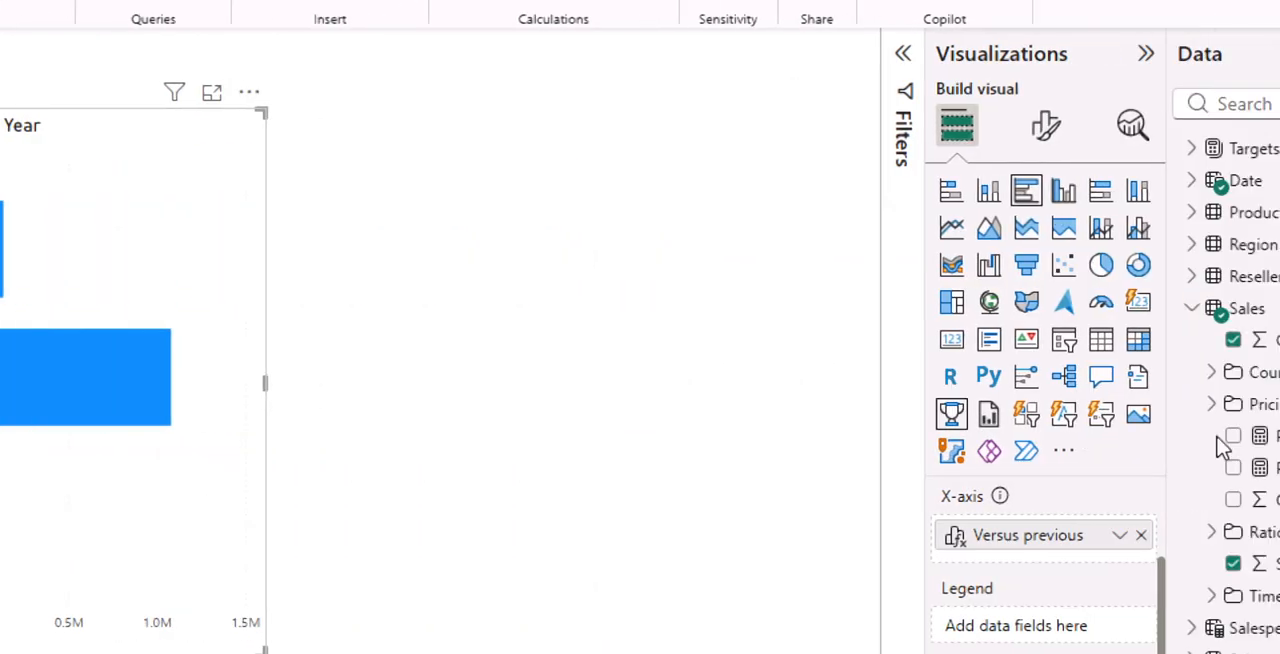
- Mark instruction 1 of the matrix visual task as done and create a new report page
scroll(1198, 518, "down", 2)
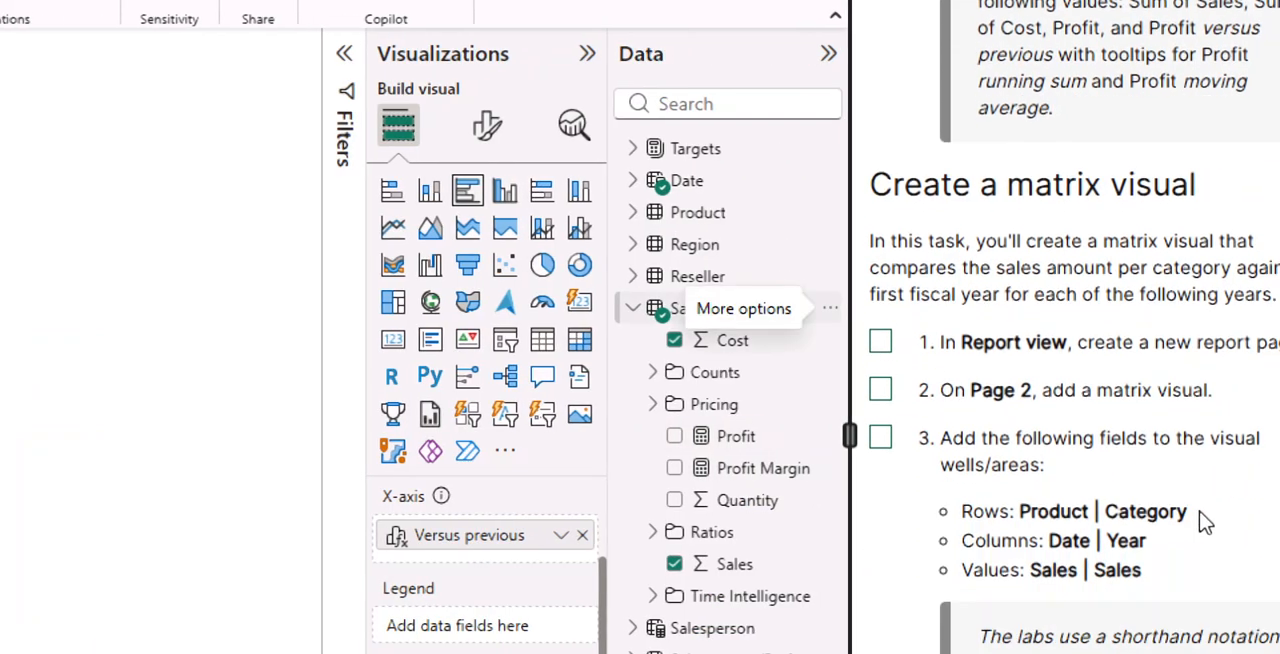
scroll(1184, 400, "down", 2)
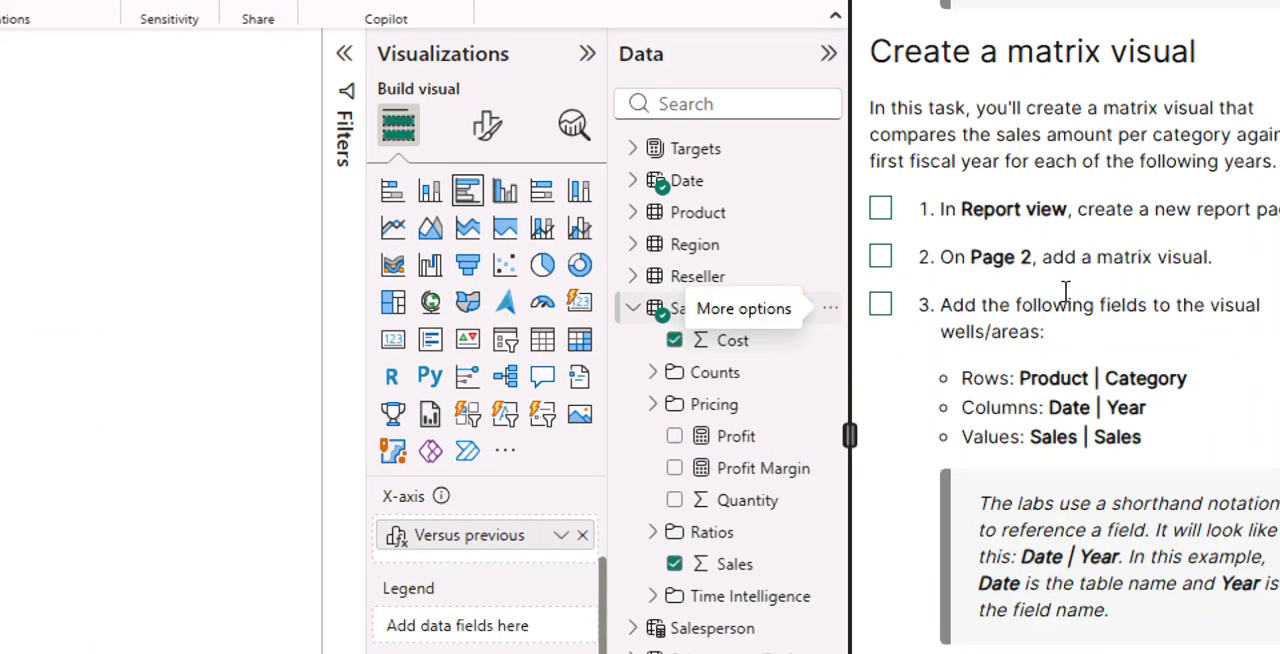
left_click(880, 206)
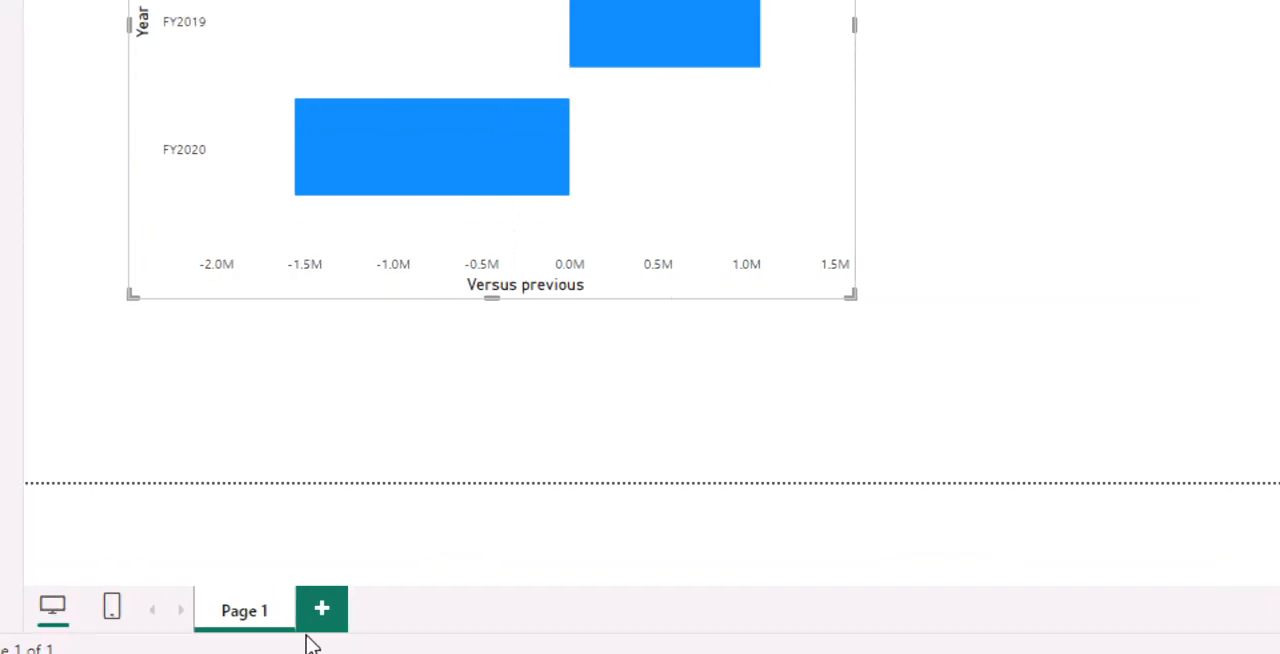
left_click(314, 628)
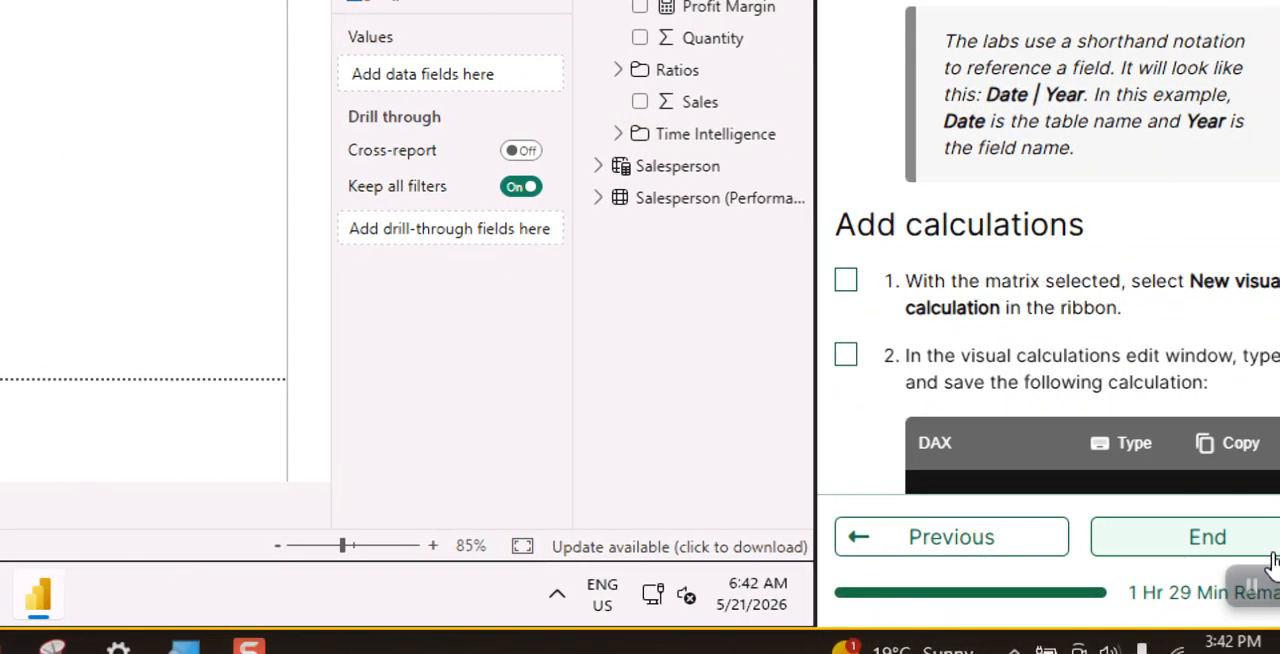
- Mark instruction 2 as done, add a matrix visual to Page 2 and reposition it on the canvas
scroll(1022, 150, "up", 1)
scroll(995, 152, "up", 3)
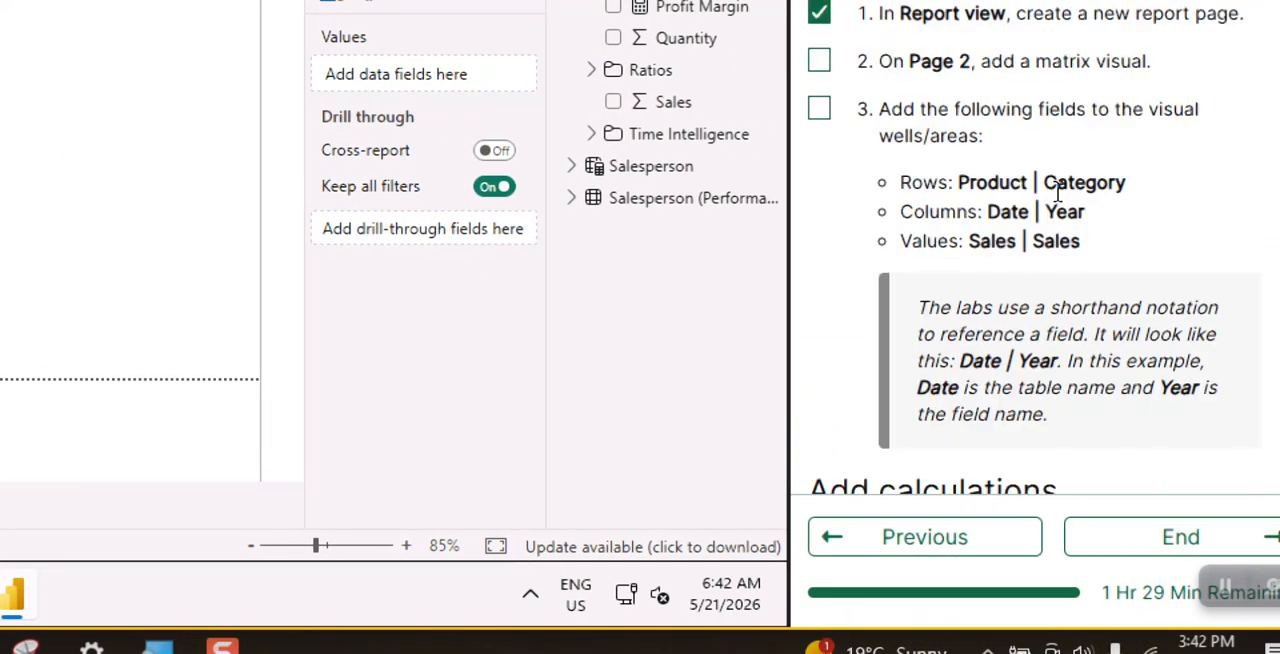
left_click(822, 64)
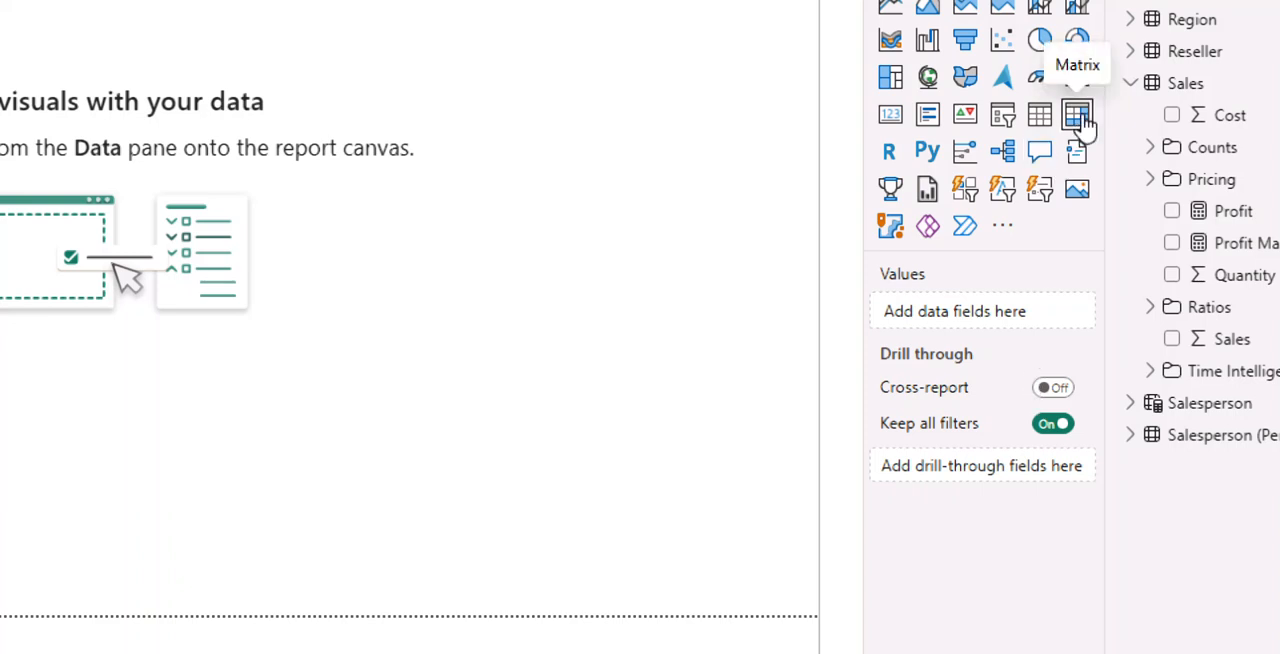
left_click(1078, 116)
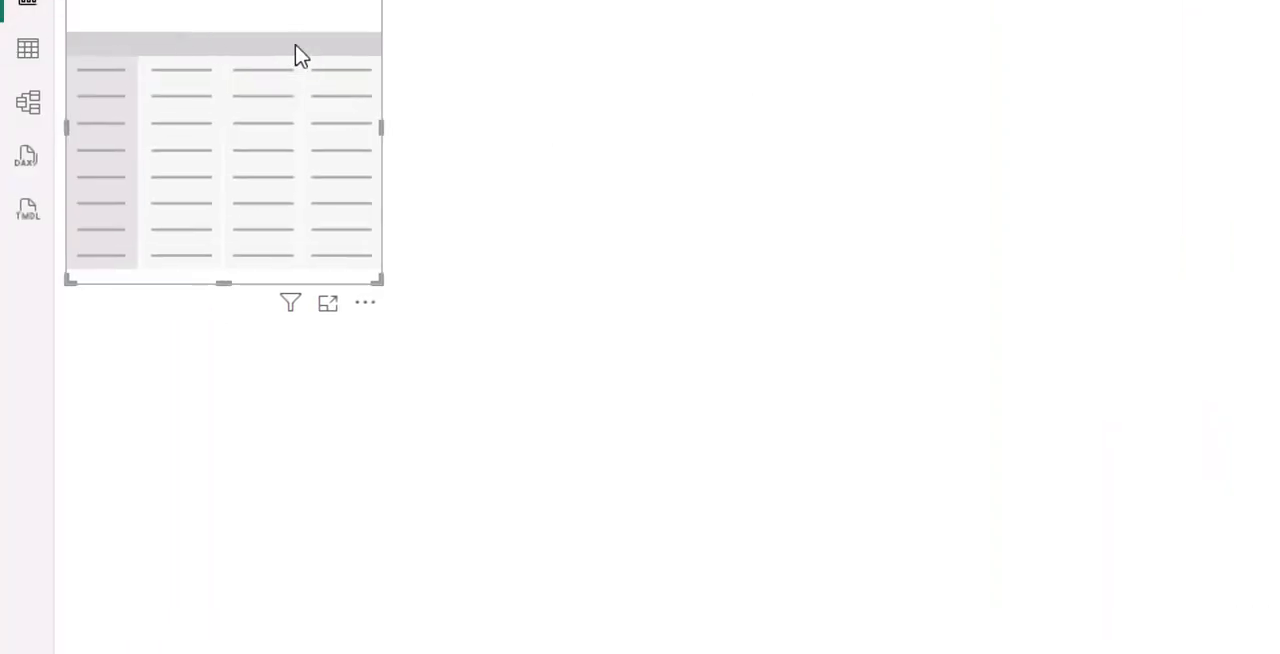
left_click_drag(277, 14, 364, 132)
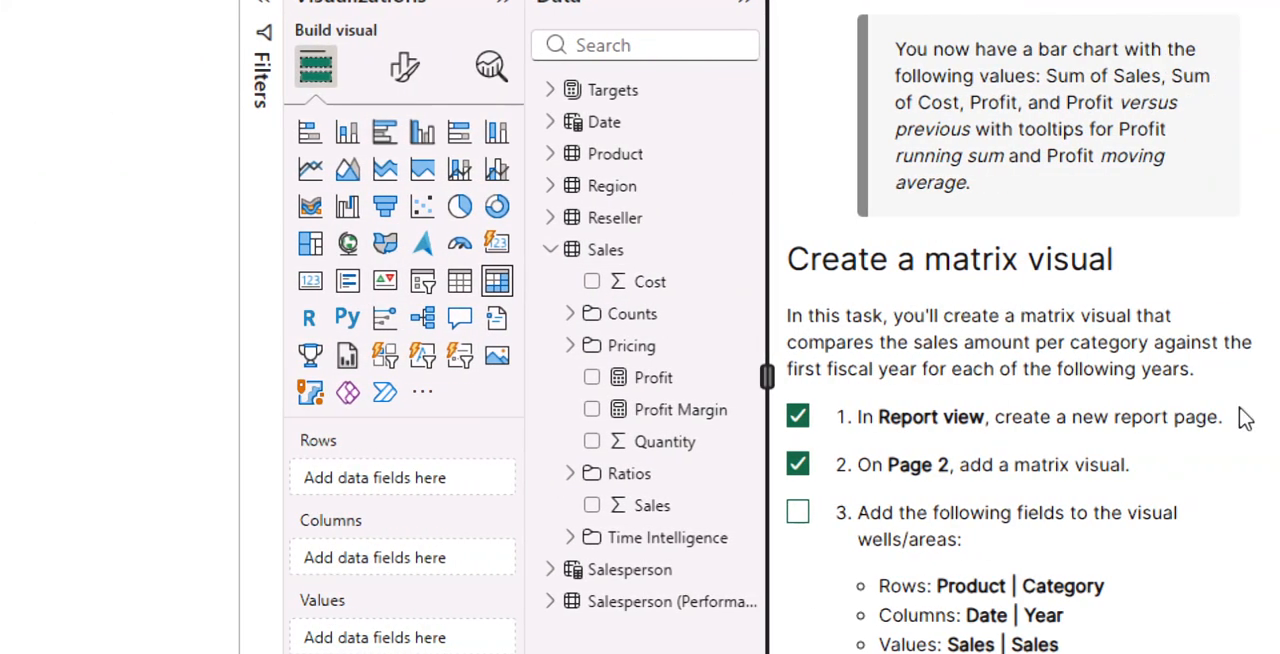
- Mark instruction 3 as done and add Category from the Product table to the matrix's Rows well
scroll(1278, 409, "down", 3)
left_click(800, 247)
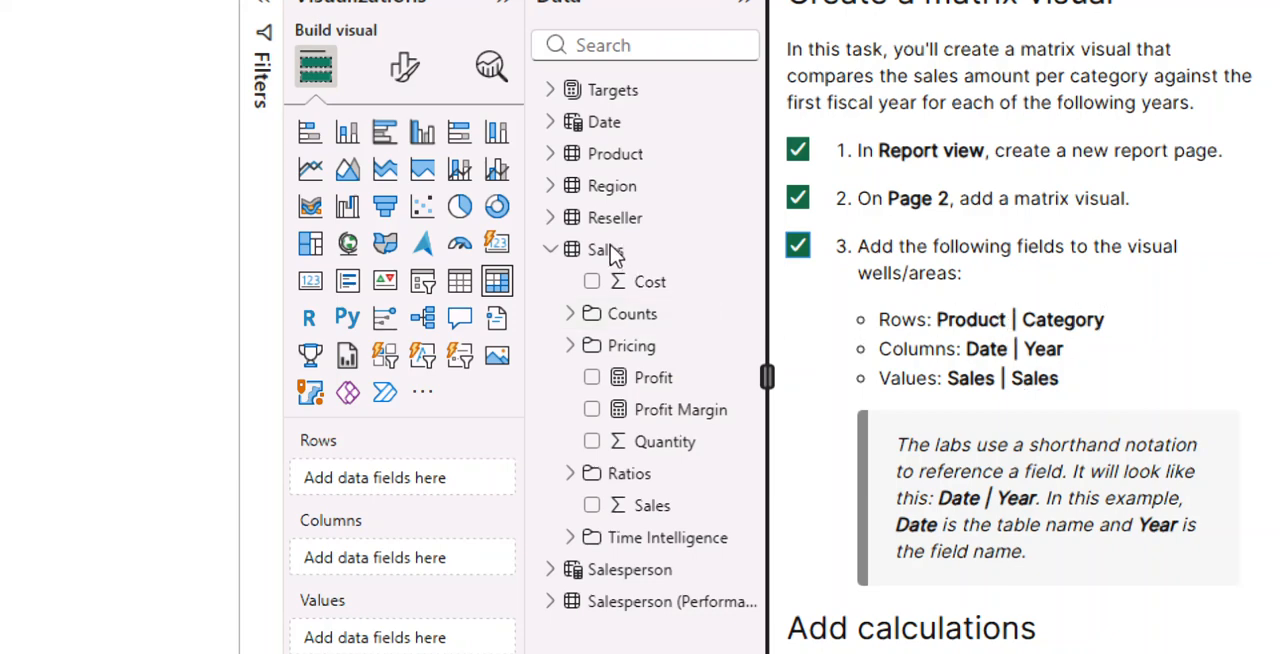
left_click(552, 250)
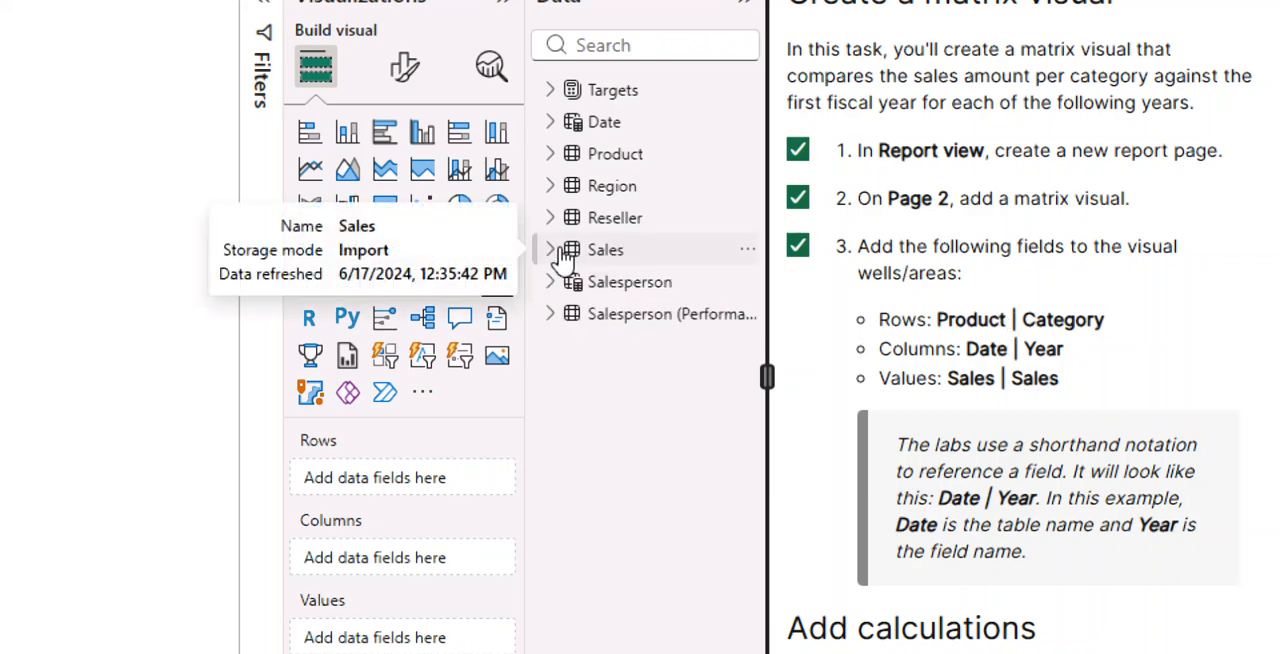
left_click(552, 155)
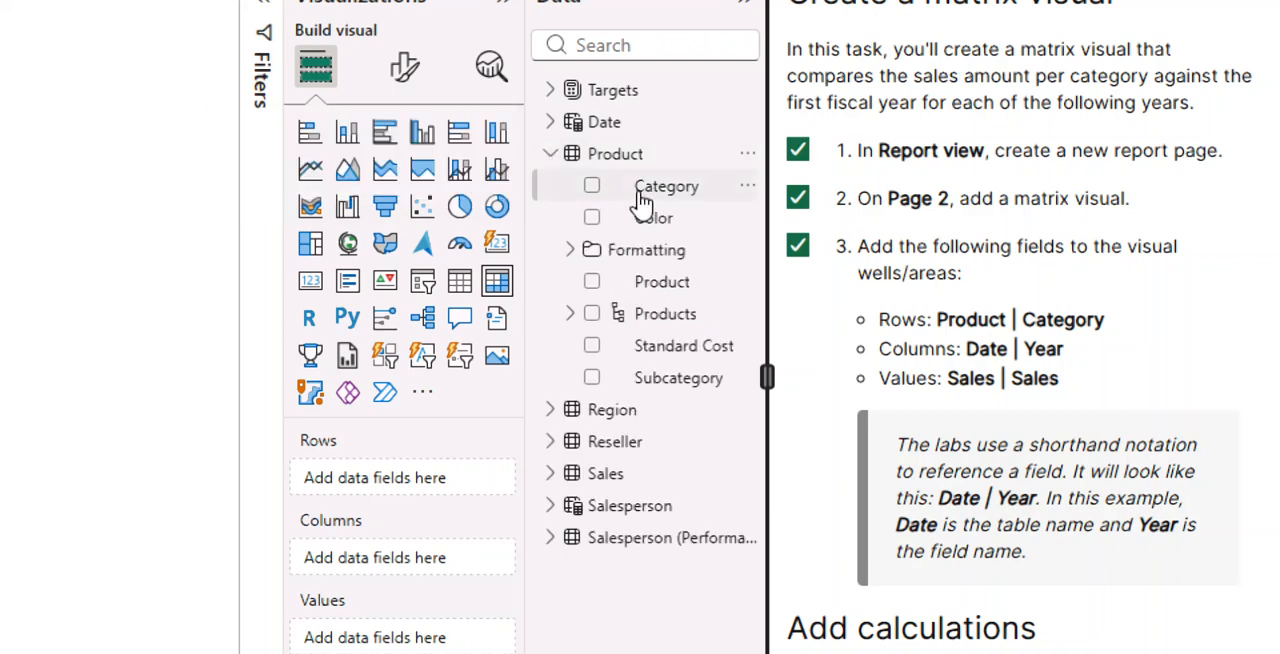
left_click_drag(660, 194, 413, 480)
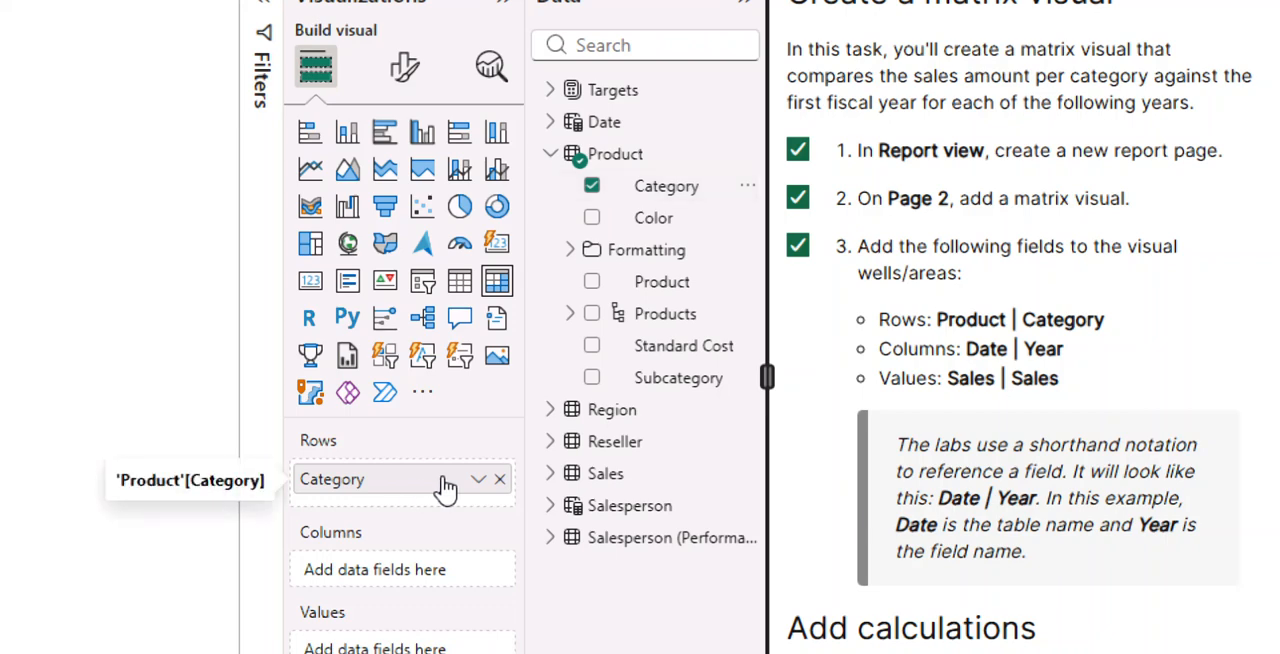
- Add Year from the Date table to the matrix's Columns well
left_click(555, 156)
left_click(554, 125)
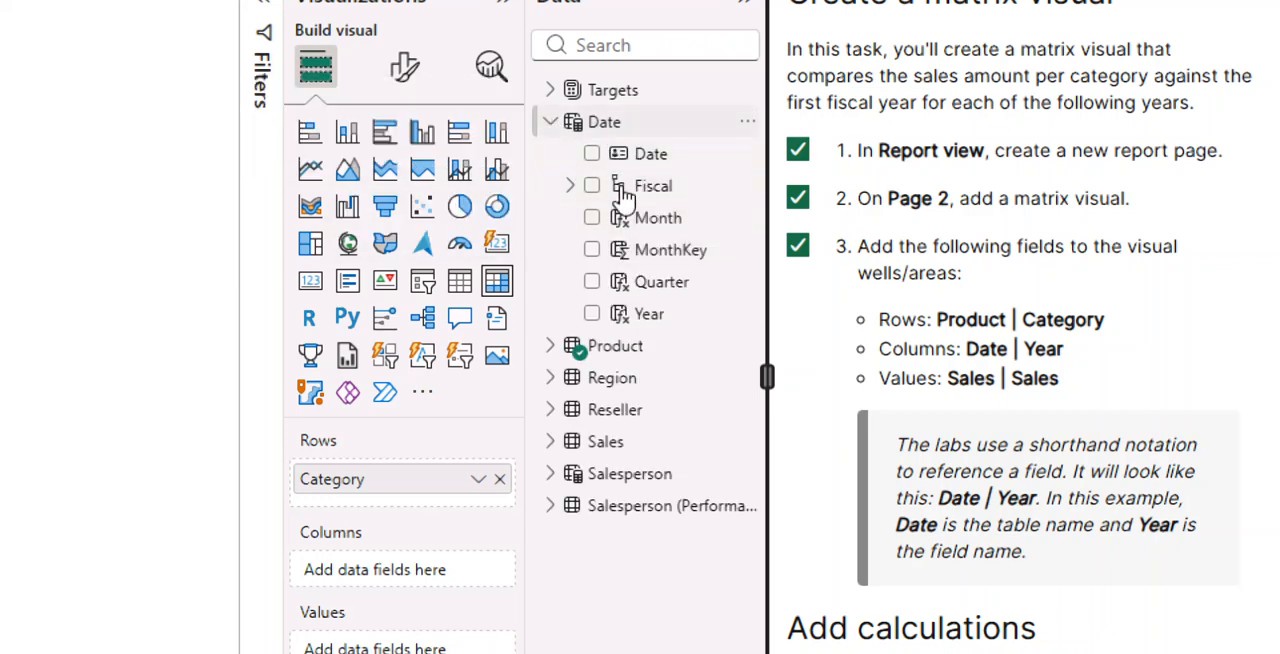
left_click_drag(650, 318, 380, 566)
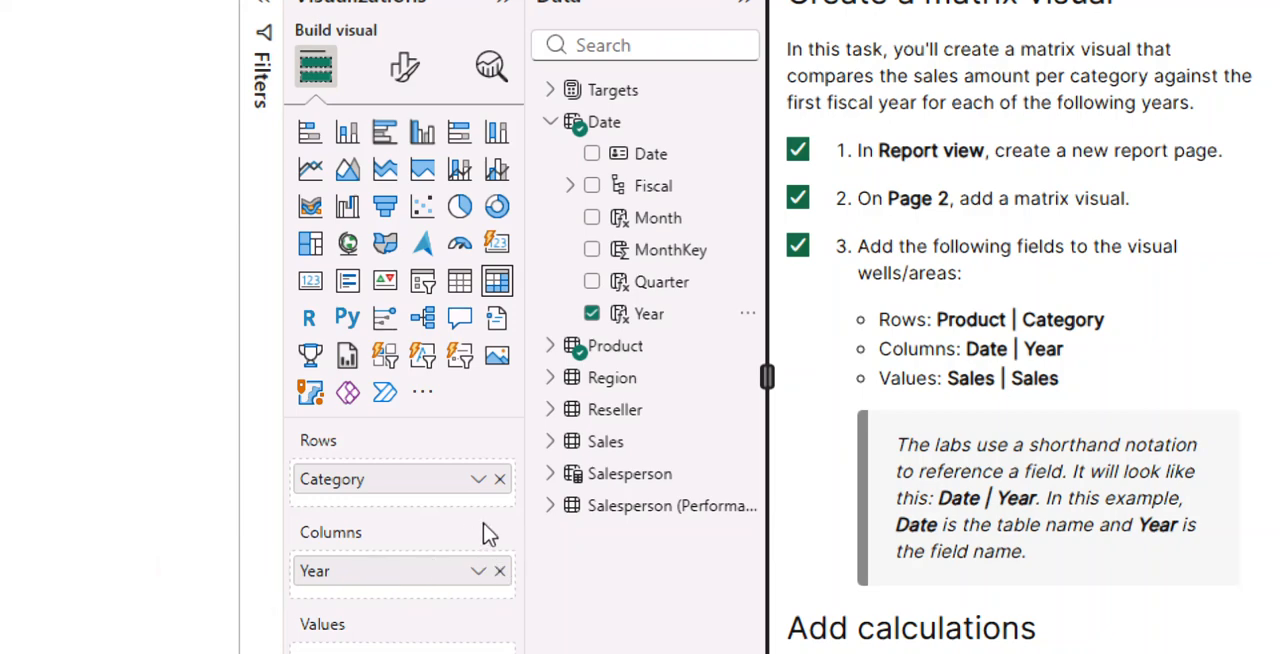
left_click(479, 490)
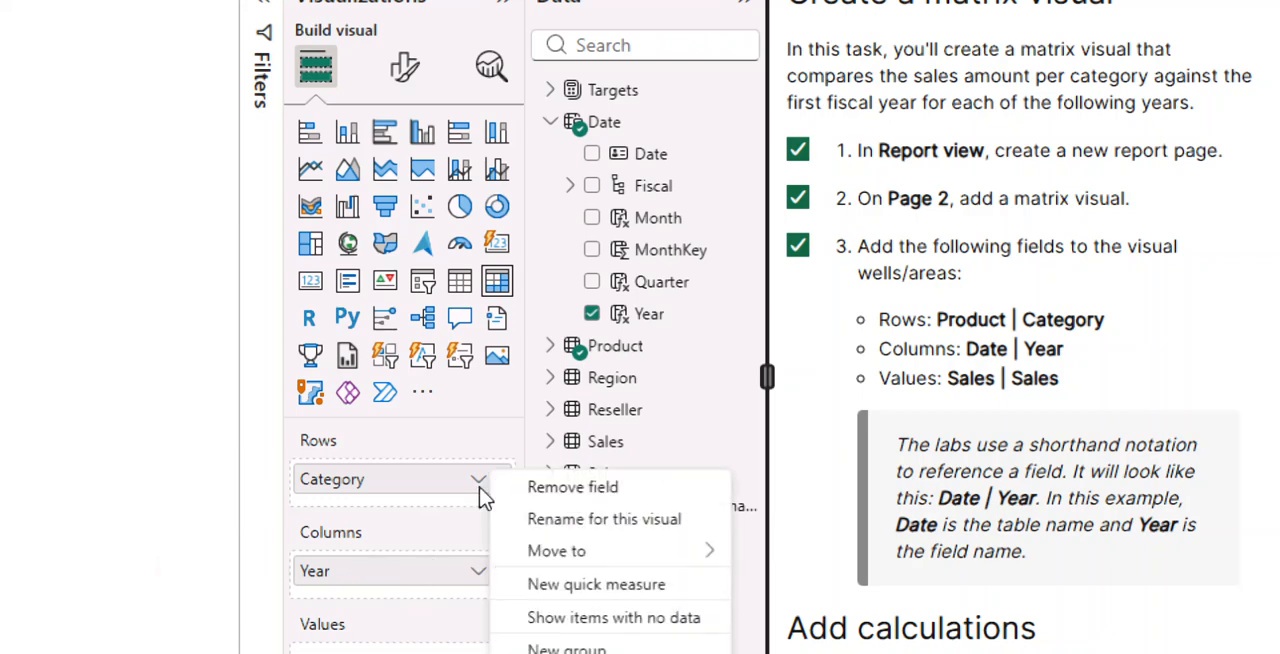
mouse_move(560, 551)
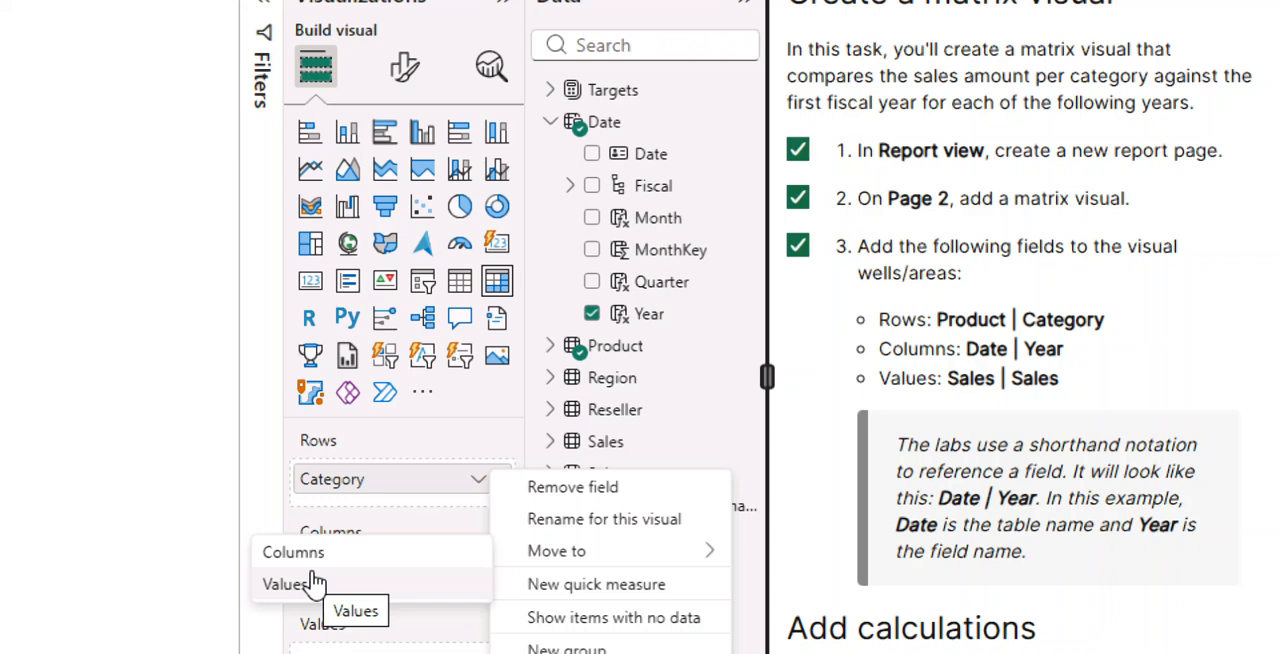
left_click(268, 549)
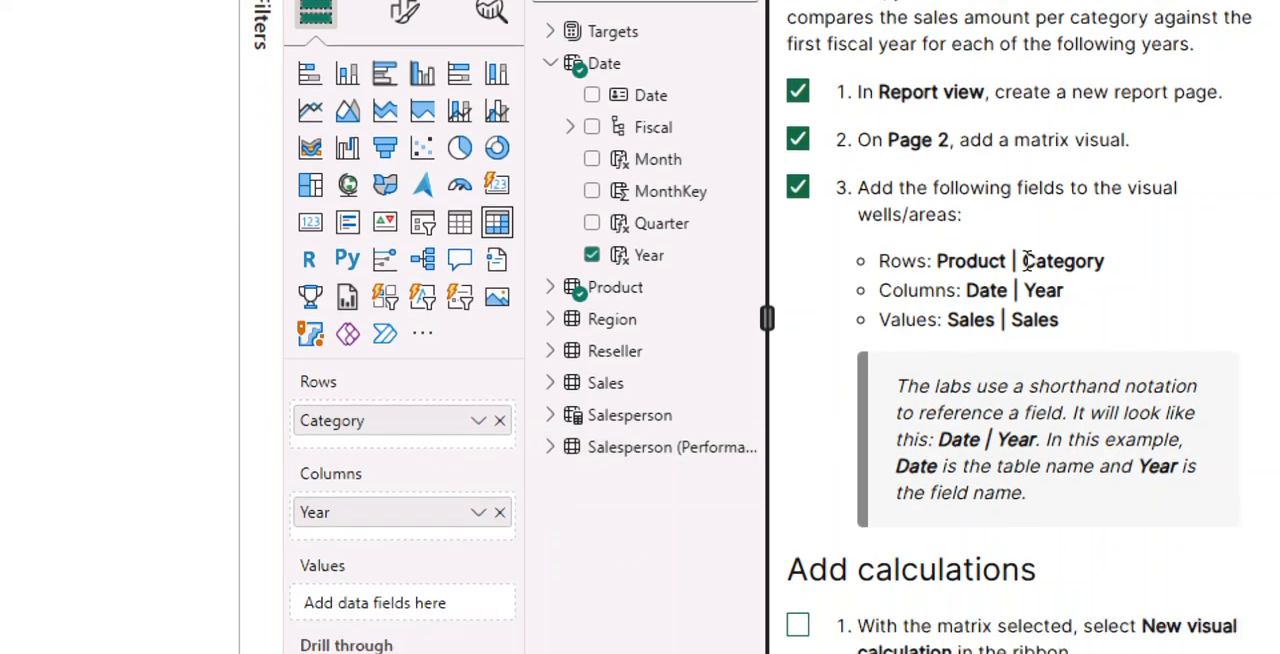
- Add Sales from the Sales table to the matrix's Values well and widen the matrix to fit all its columns
left_click(550, 64)
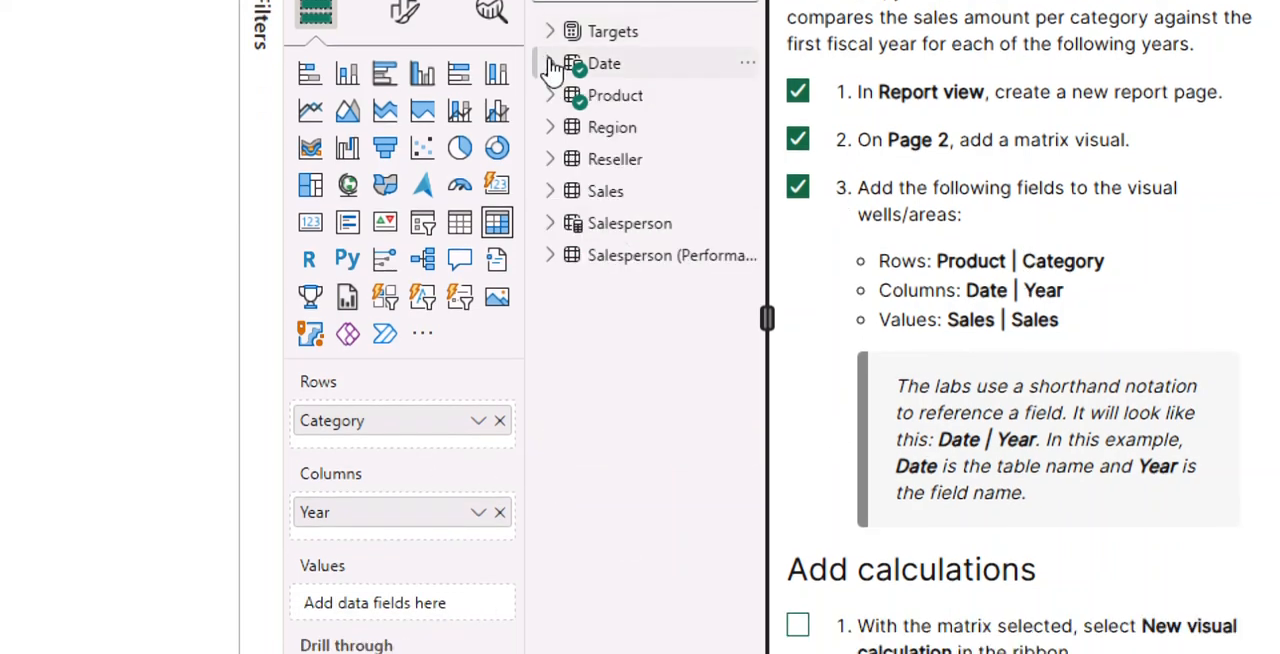
left_click(550, 198)
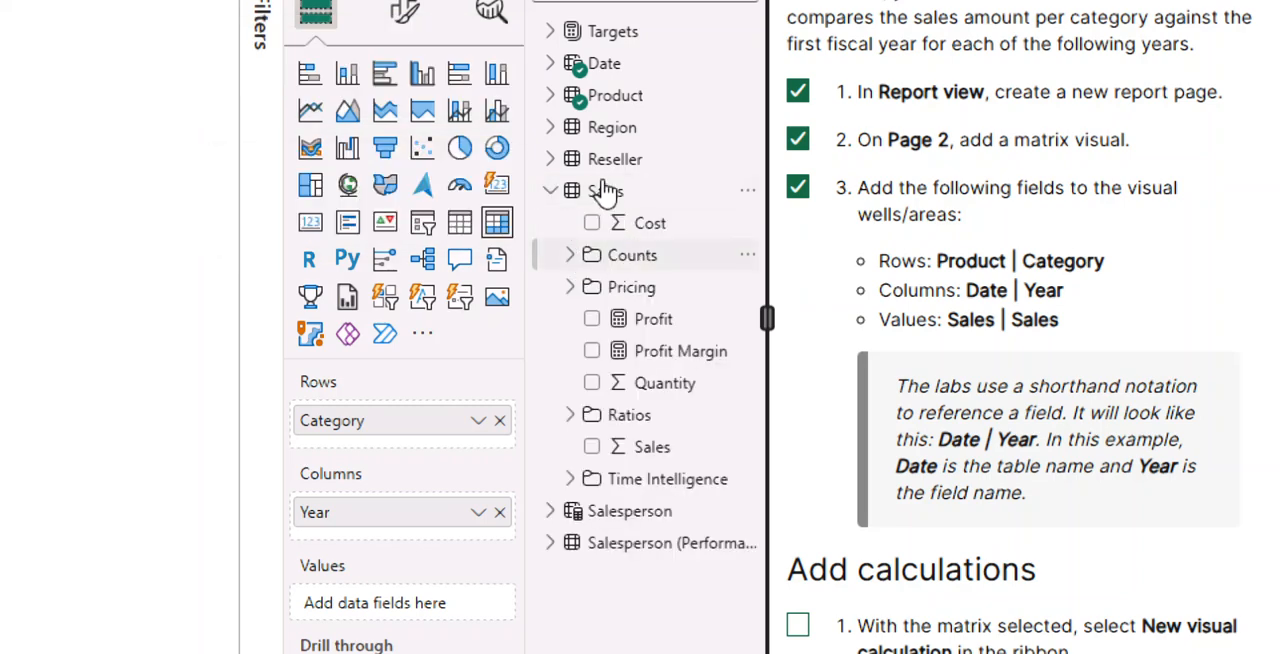
left_click_drag(652, 450, 366, 603)
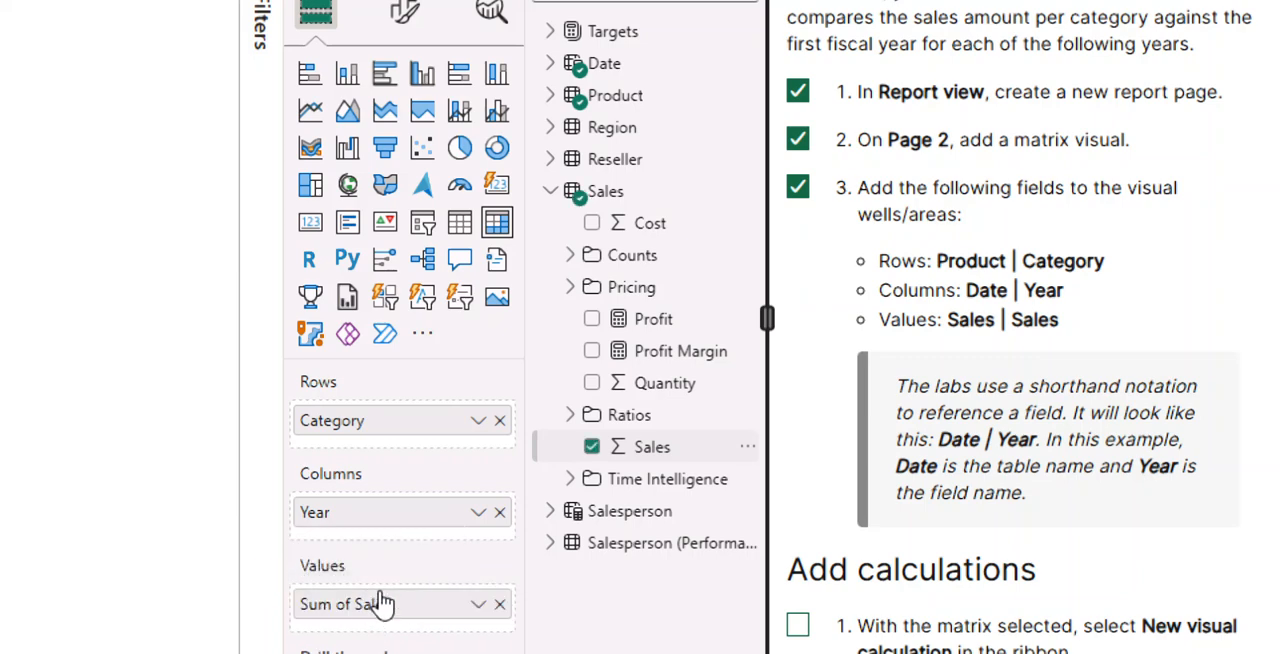
scroll(900, 240, "down", 5)
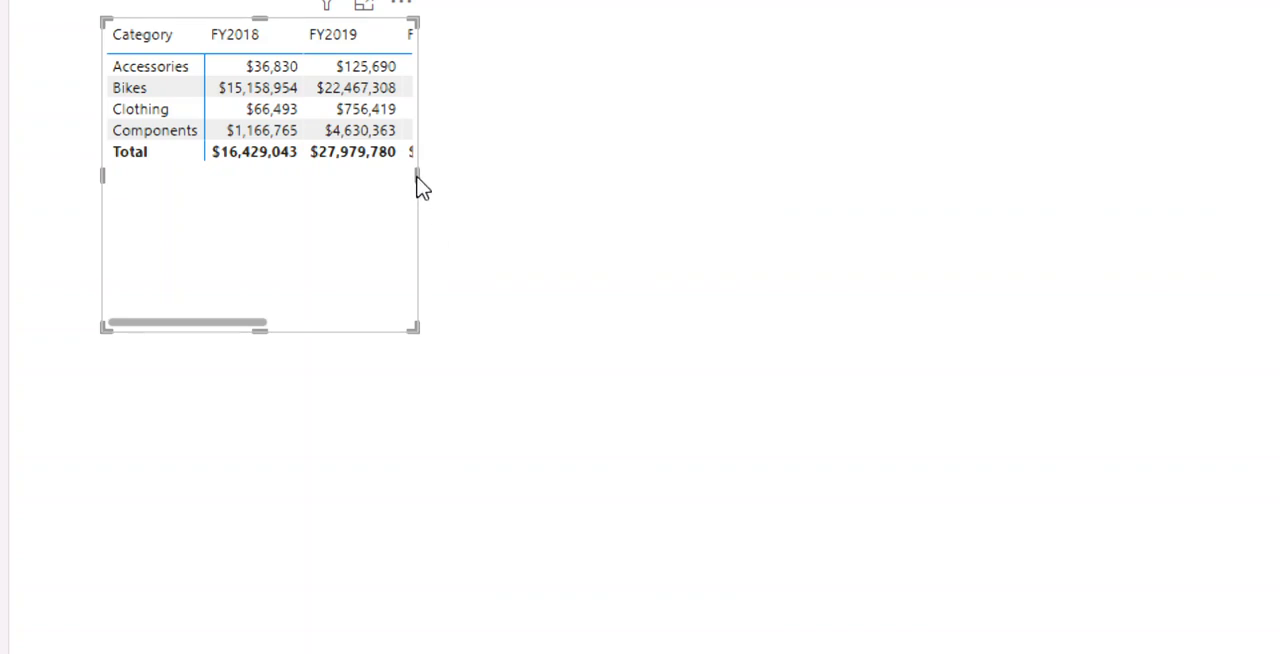
left_click_drag(417, 176, 676, 182)
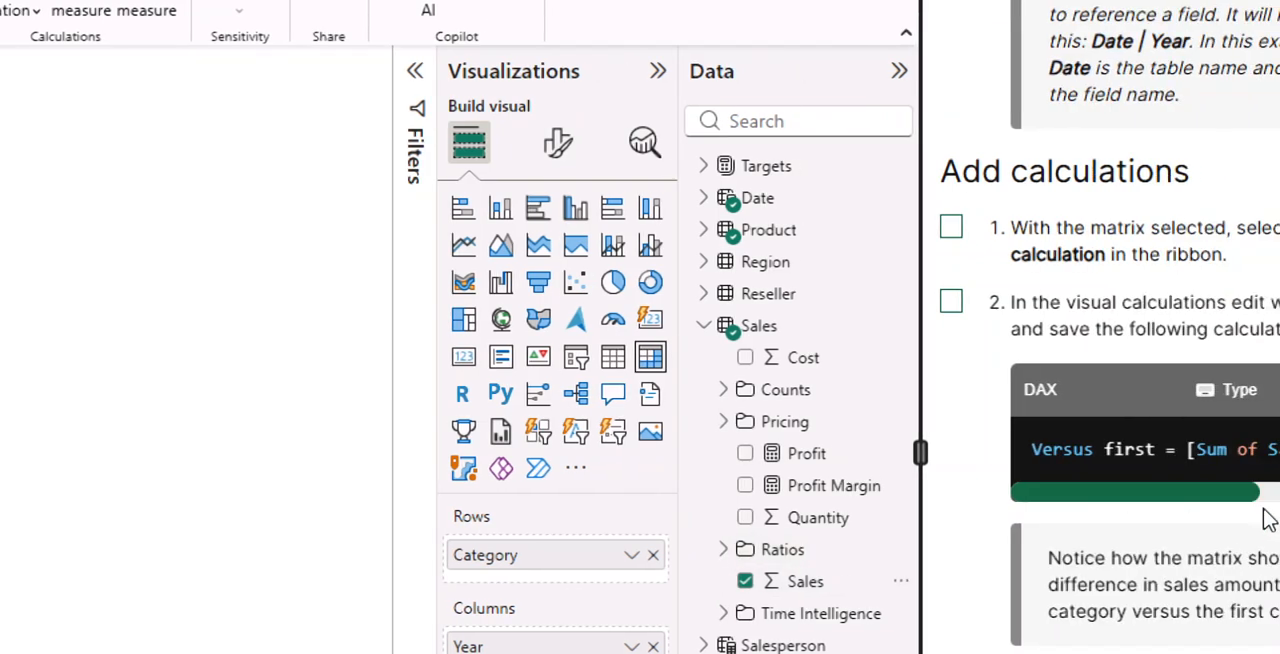
- Mark instruction 1 of Add calculations as done and start a new visual calculation for the matrix
scroll(806, 380, "down", 10)
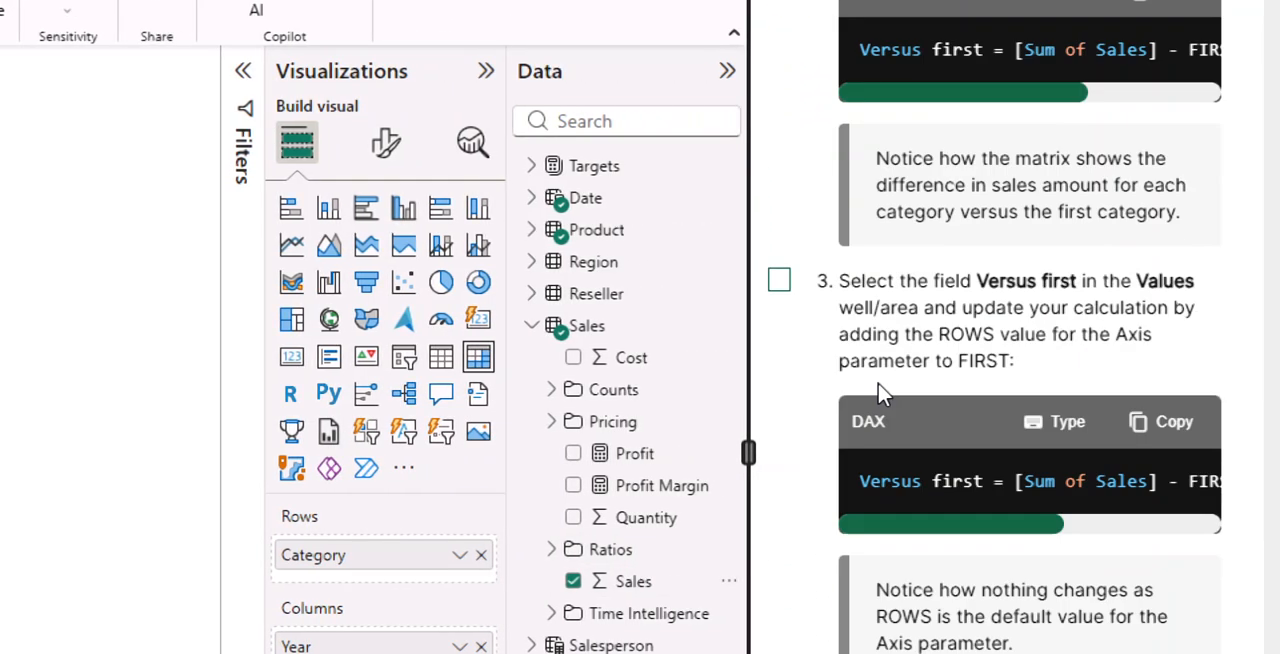
scroll(884, 396, "down", 5)
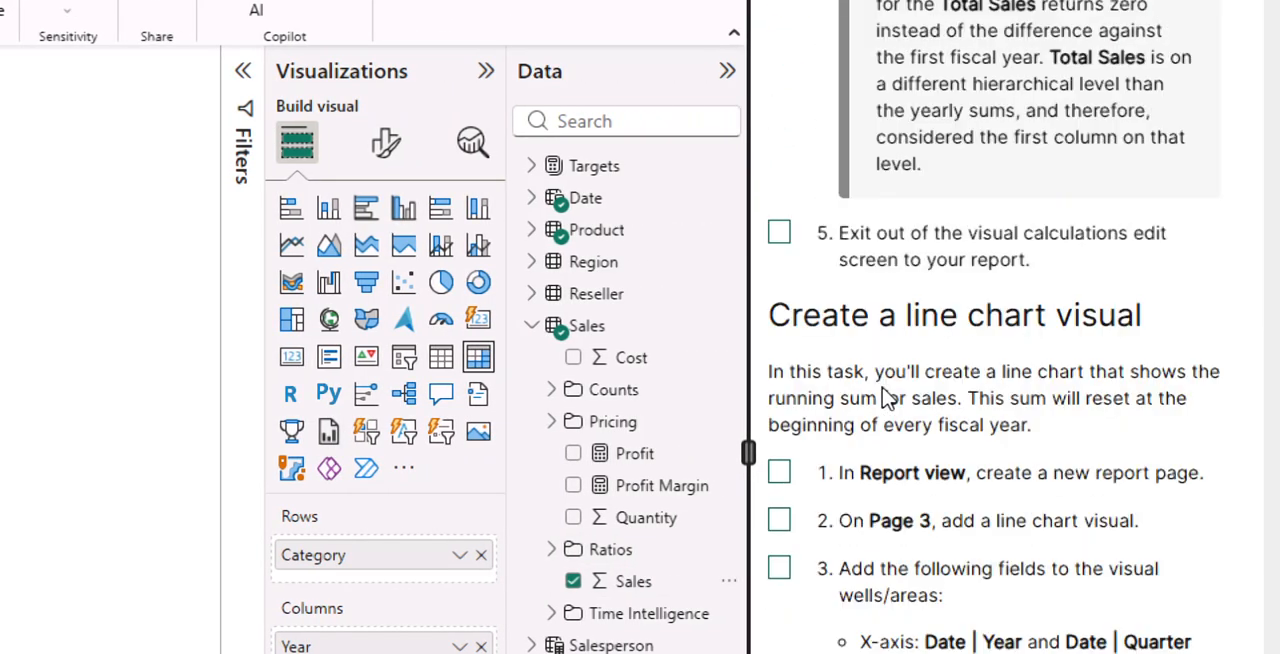
scroll(884, 390, "up", 8)
scroll(884, 390, "up", 5)
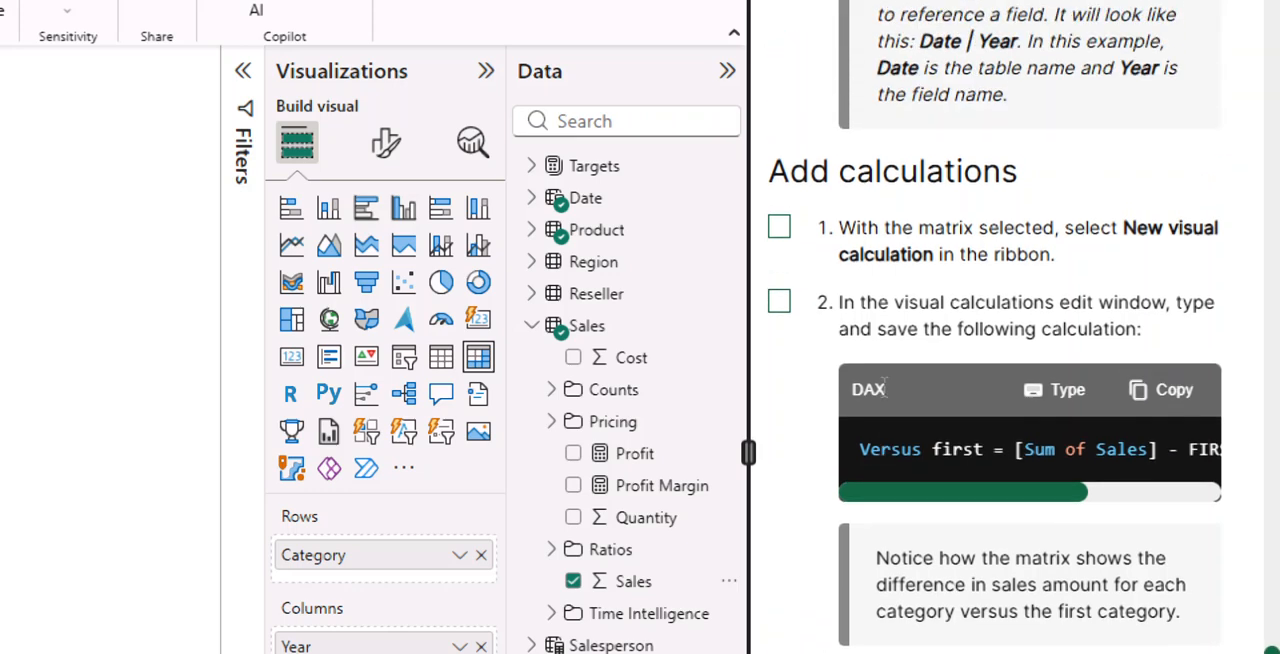
left_click(780, 230)
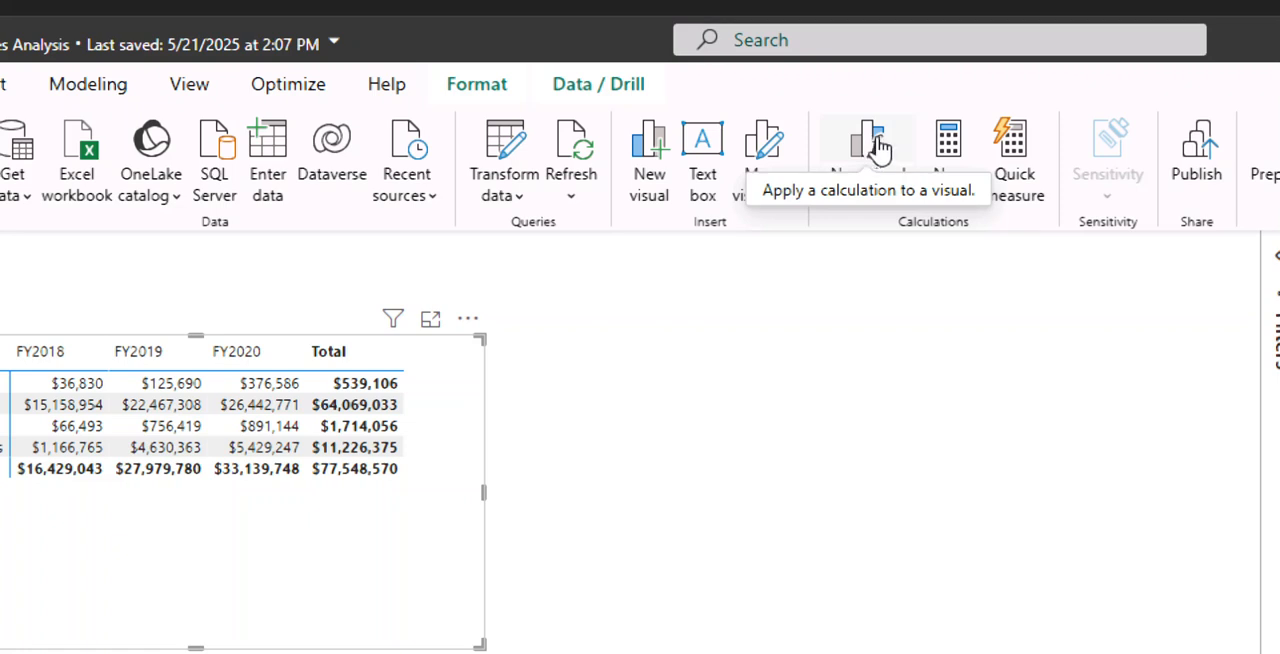
left_click(880, 147)
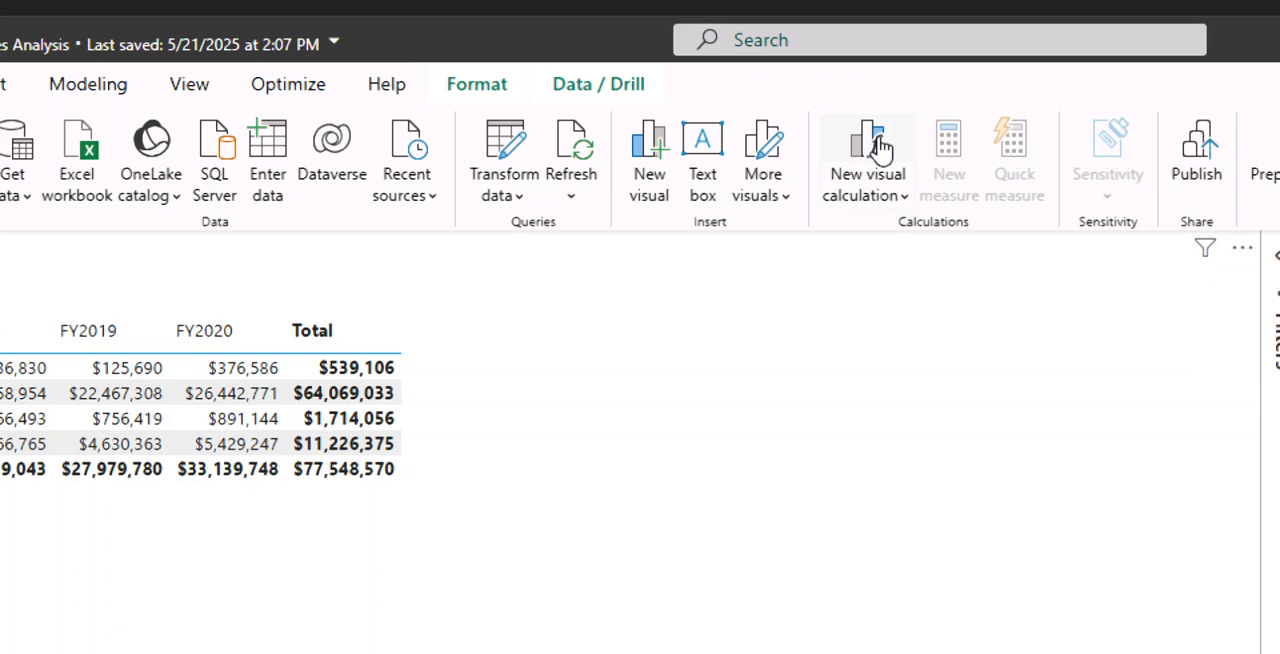
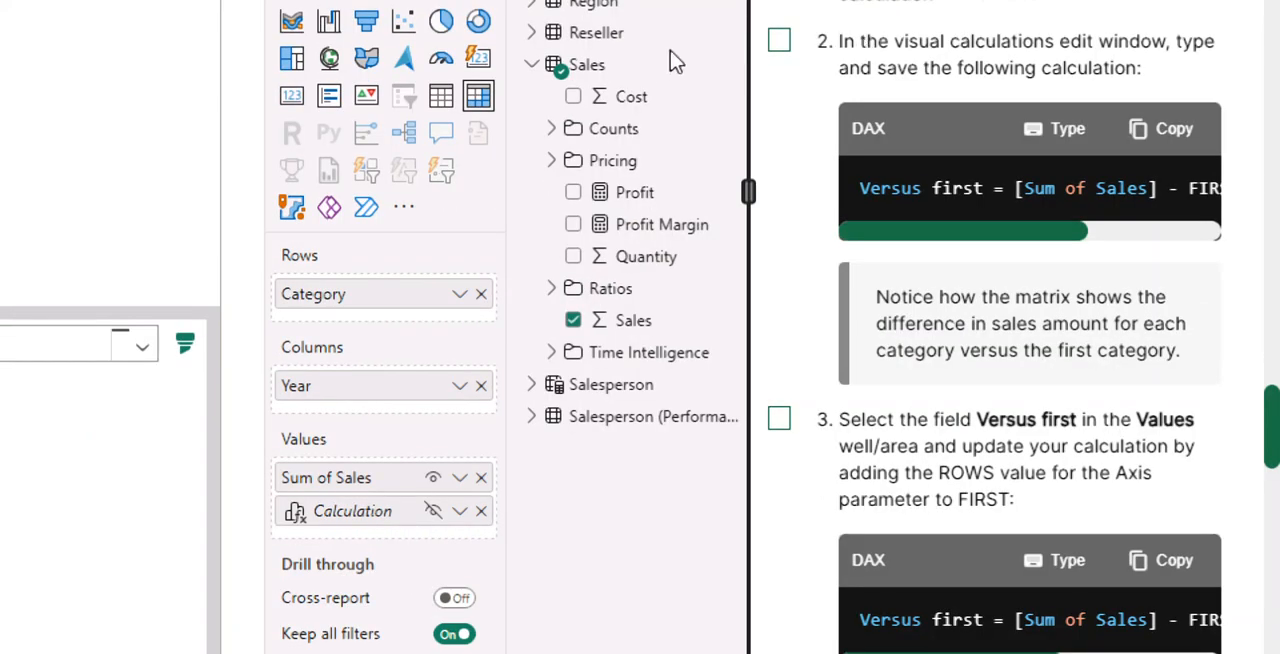
- Mark instruction 2 as done and commit the copied calculation Versus first = [Sum of Sales] - FIRST([Sum of Sales])
left_click(779, 40)
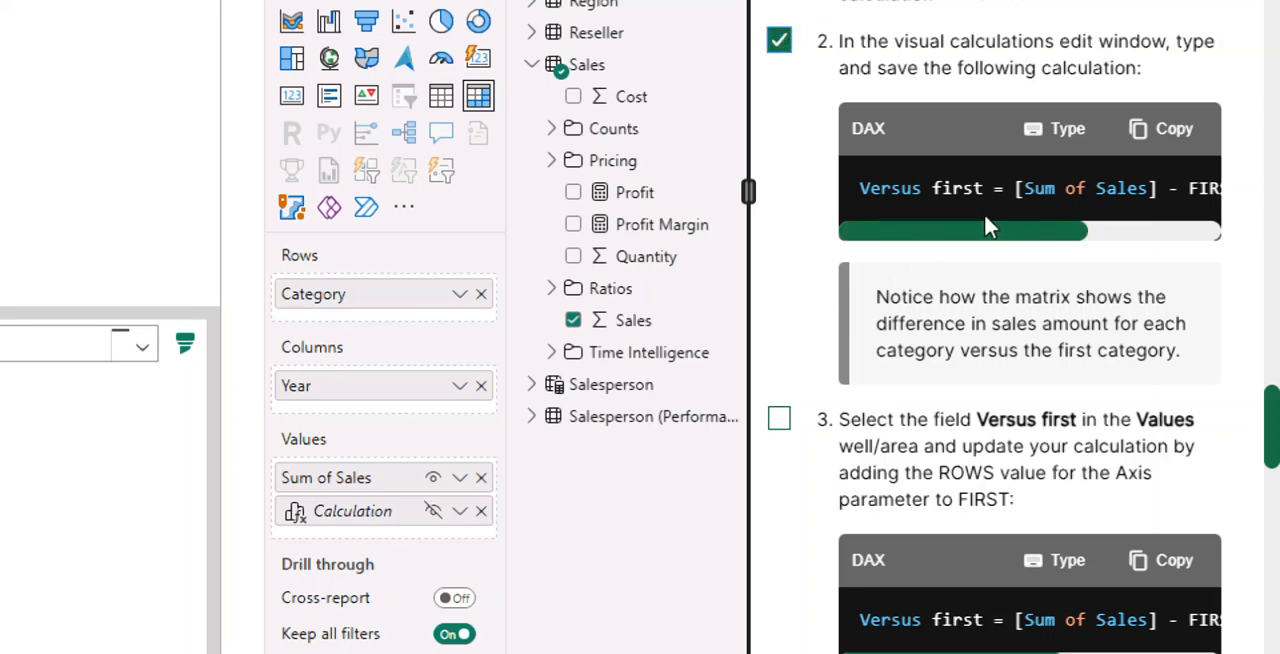
left_click(1158, 135)
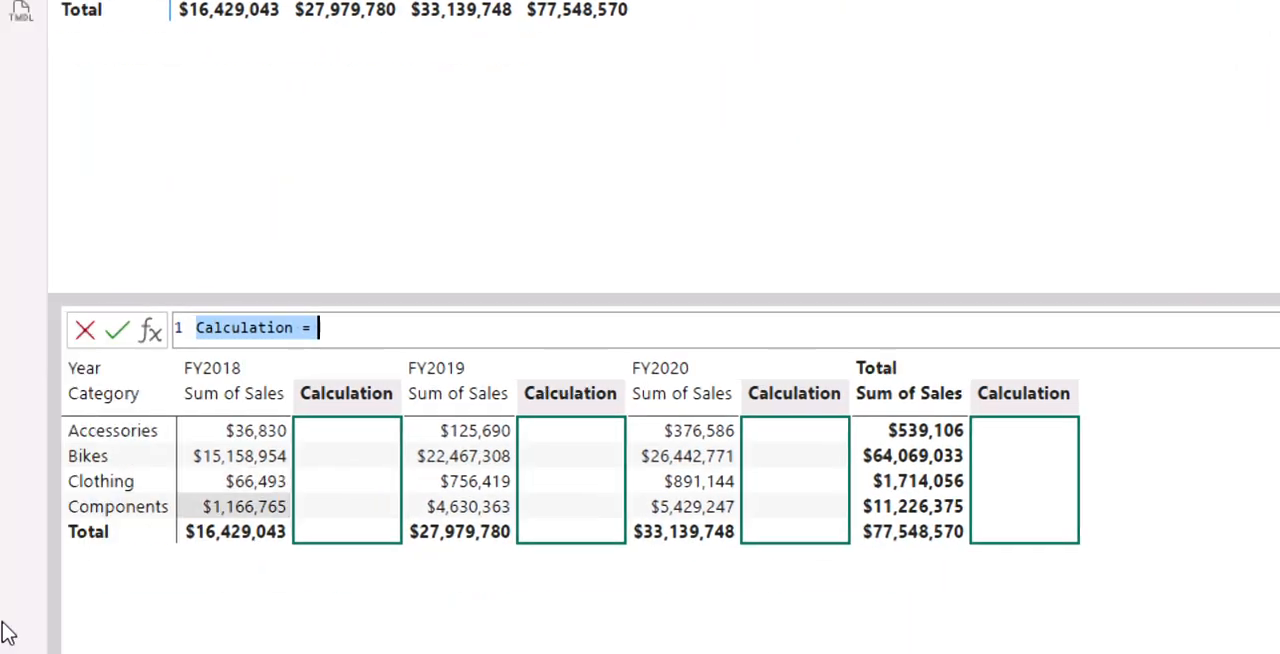
left_click(417, 322)
key("BackSpace")
key("BackSpace")
key("BackSpace")
key("BackSpace")
key("BackSpace")
key("BackSpace")
key("BackSpace")
key("BackSpace")
key("BackSpace")
key("BackSpace")
key("BackSpace")
key("BackSpace")
key("BackSpace")
key("BackSpace")
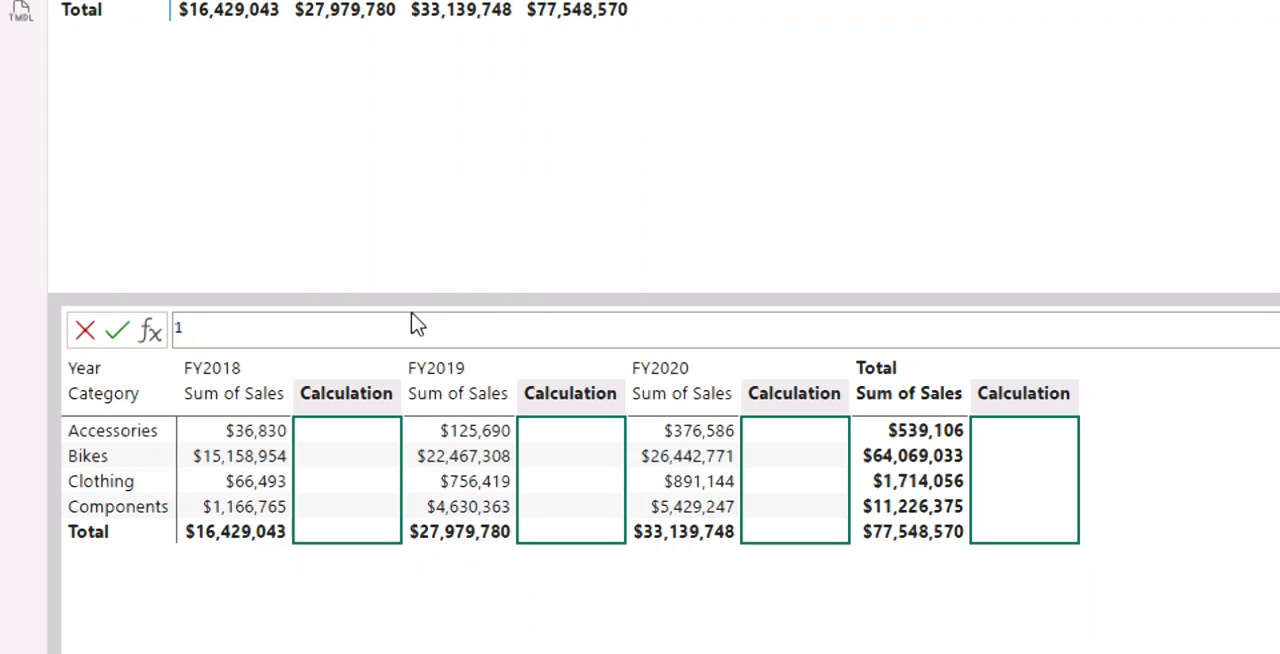
key("ctrl+v")
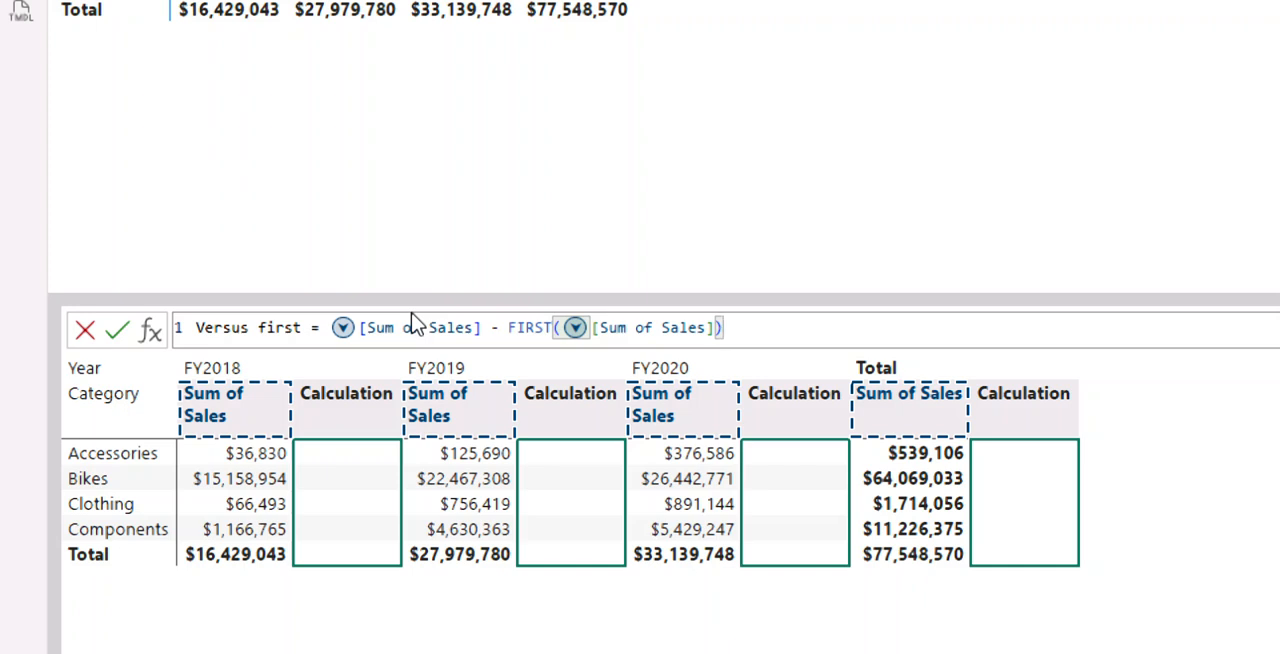
key("Return")
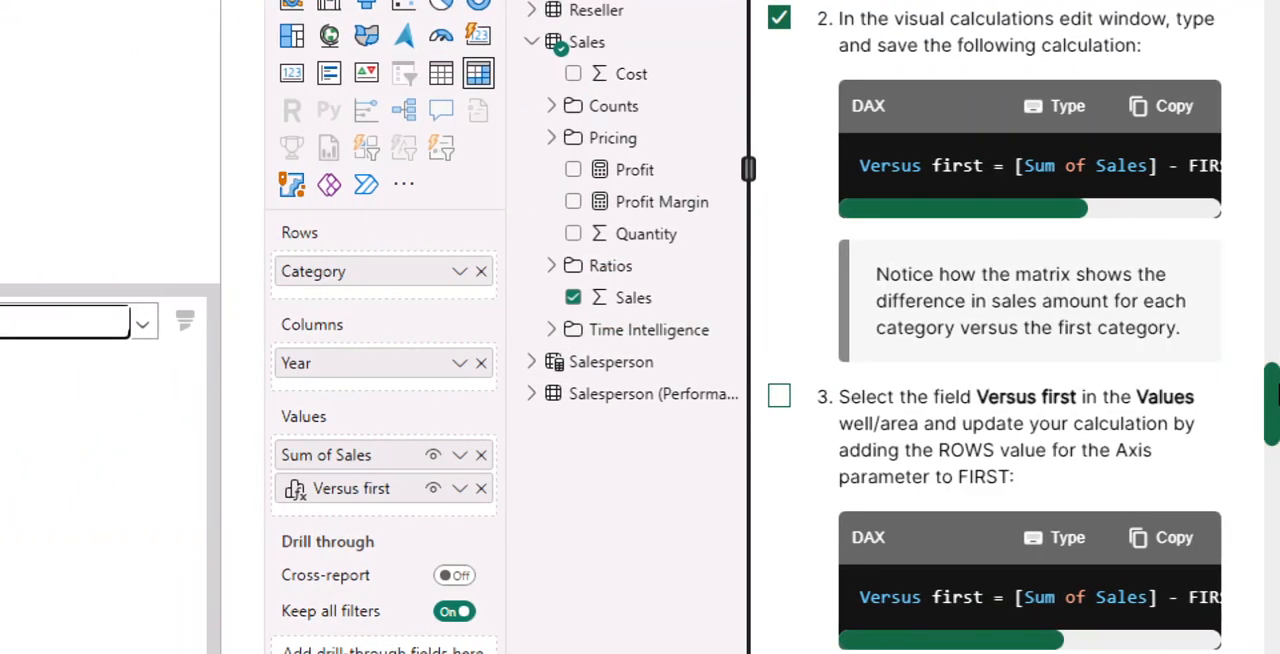
- Mark instruction 3 as done and compare its full DAX expression with the one in instruction 2
scroll(1093, 460, "down", 1)
scroll(1093, 460, "down", 3)
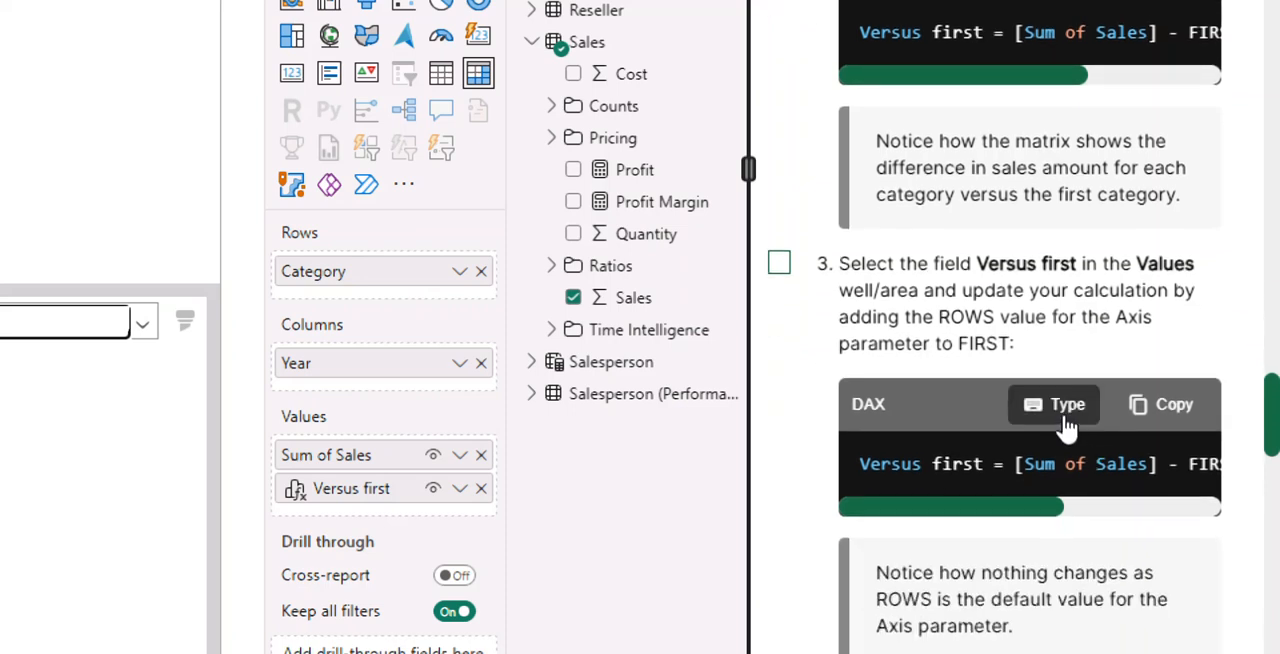
left_click(779, 264)
left_click_drag(975, 517, 943, 517)
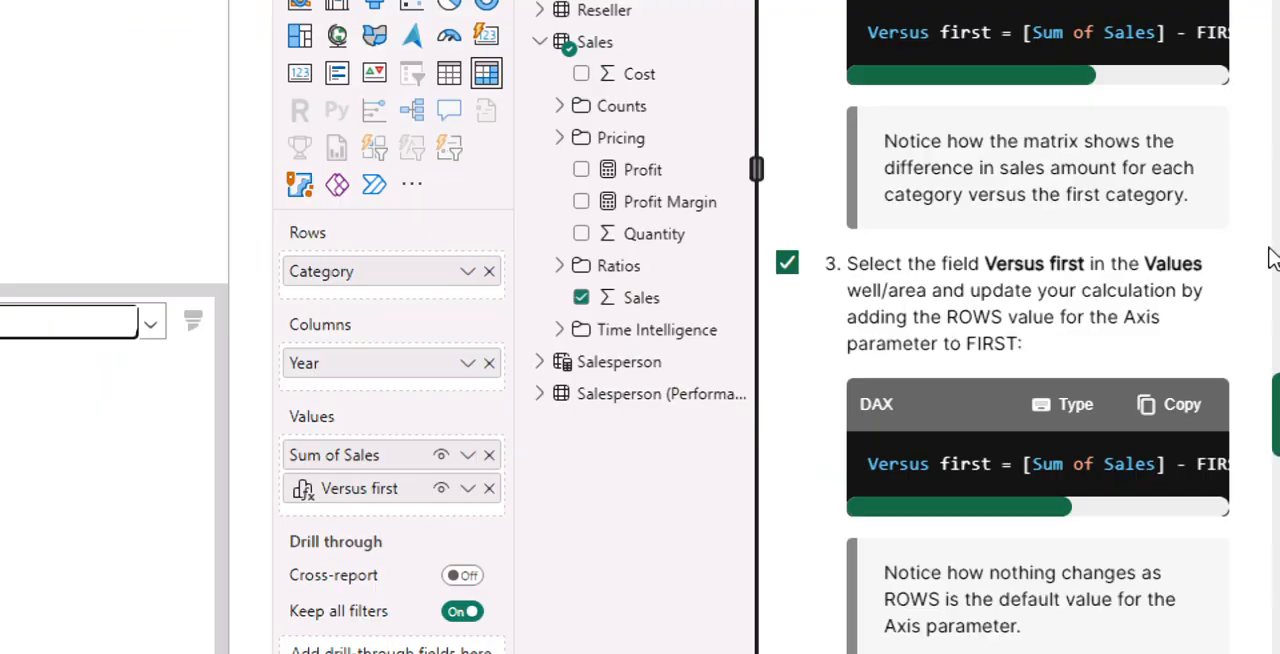
left_click_drag(908, 123, 1138, 127)
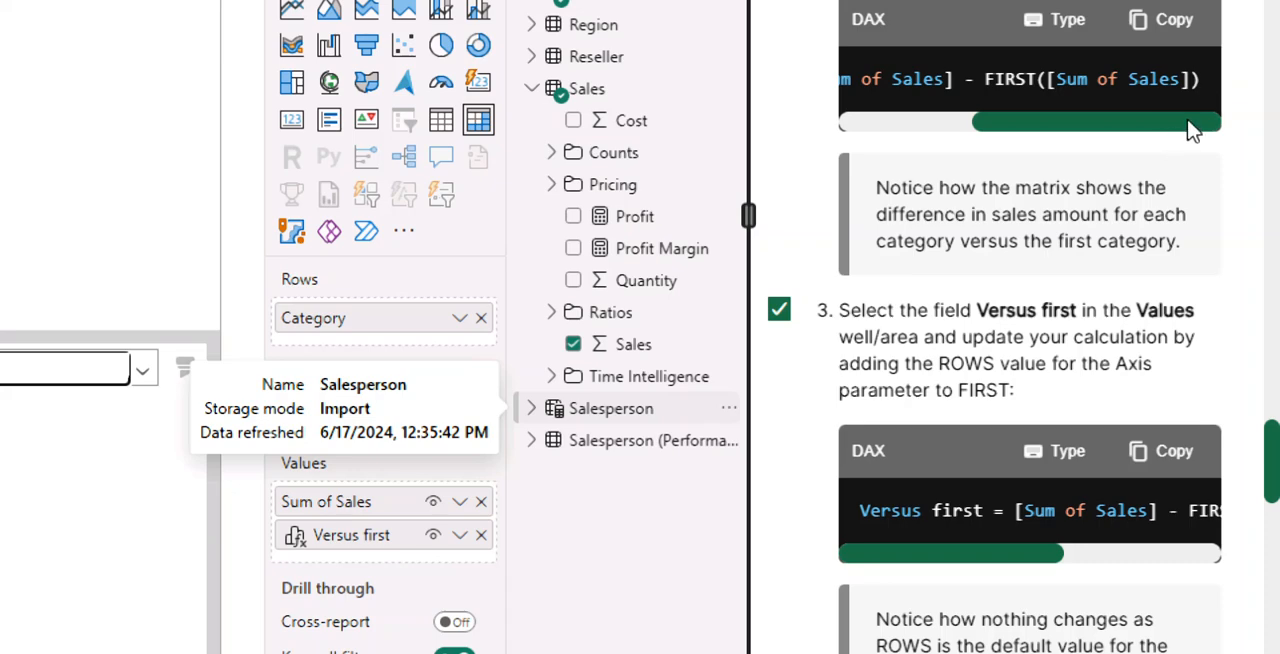
scroll(1100, 420, "down", 9)
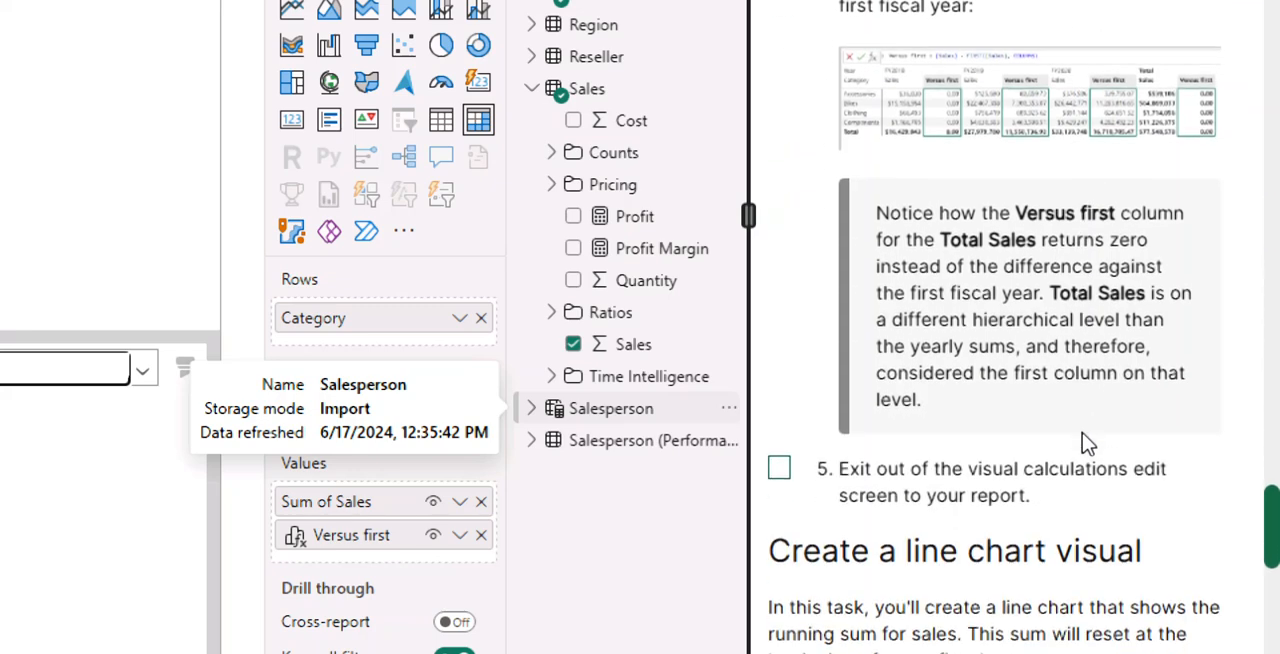
scroll(1088, 443, "up", 5)
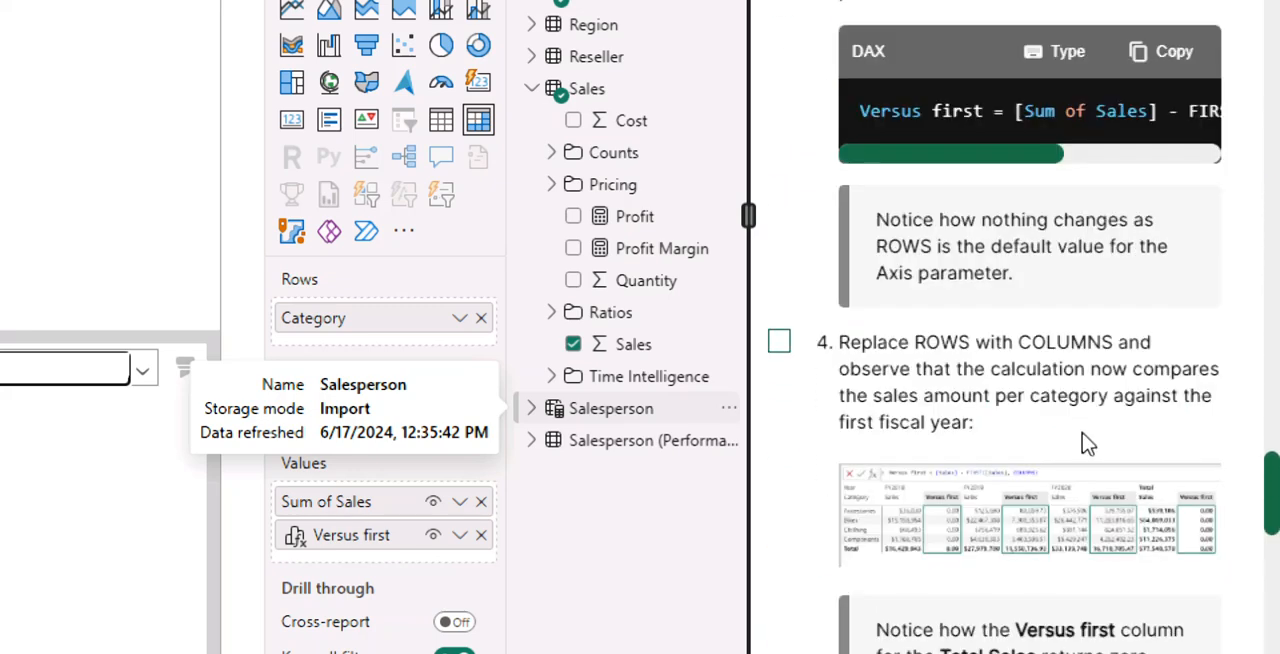
scroll(1088, 443, "up", 2)
left_click_drag(937, 290, 1175, 294)
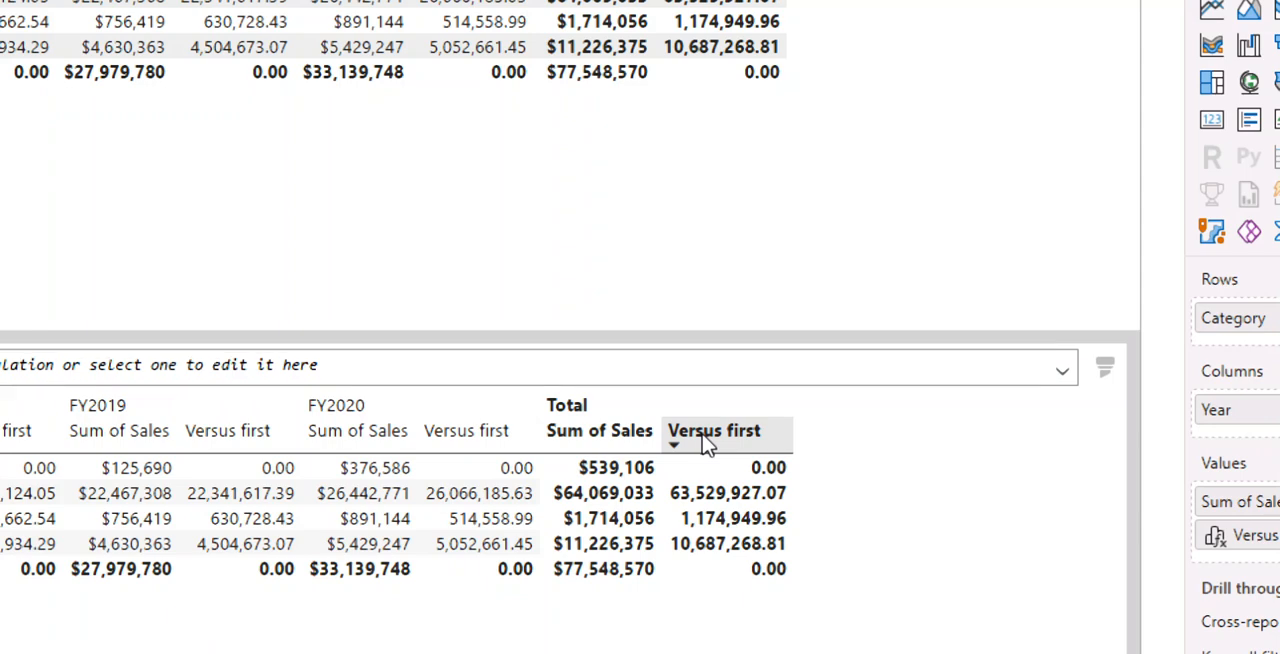
- Replace the Versus first formula with the copied Versus first = [Sum of Sales] - FIRST([Sum of Sales], ROWS)
left_click(206, 448)
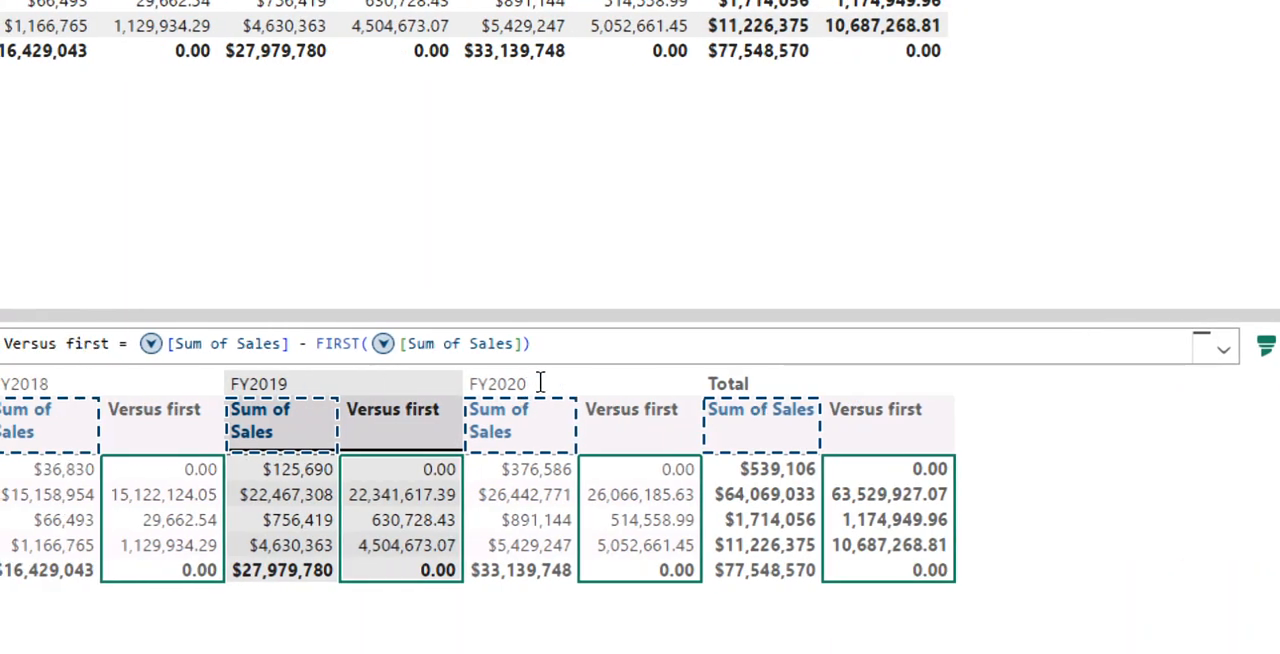
left_click(545, 346)
key("ctrl+a")
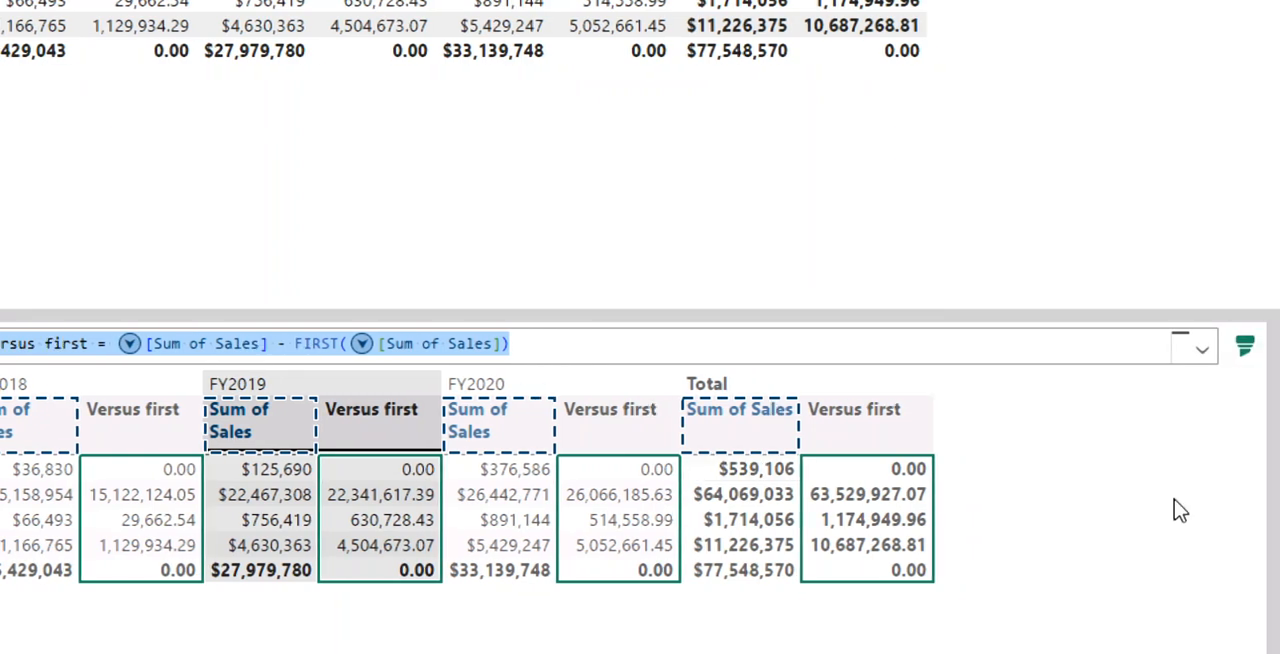
key("Delete")
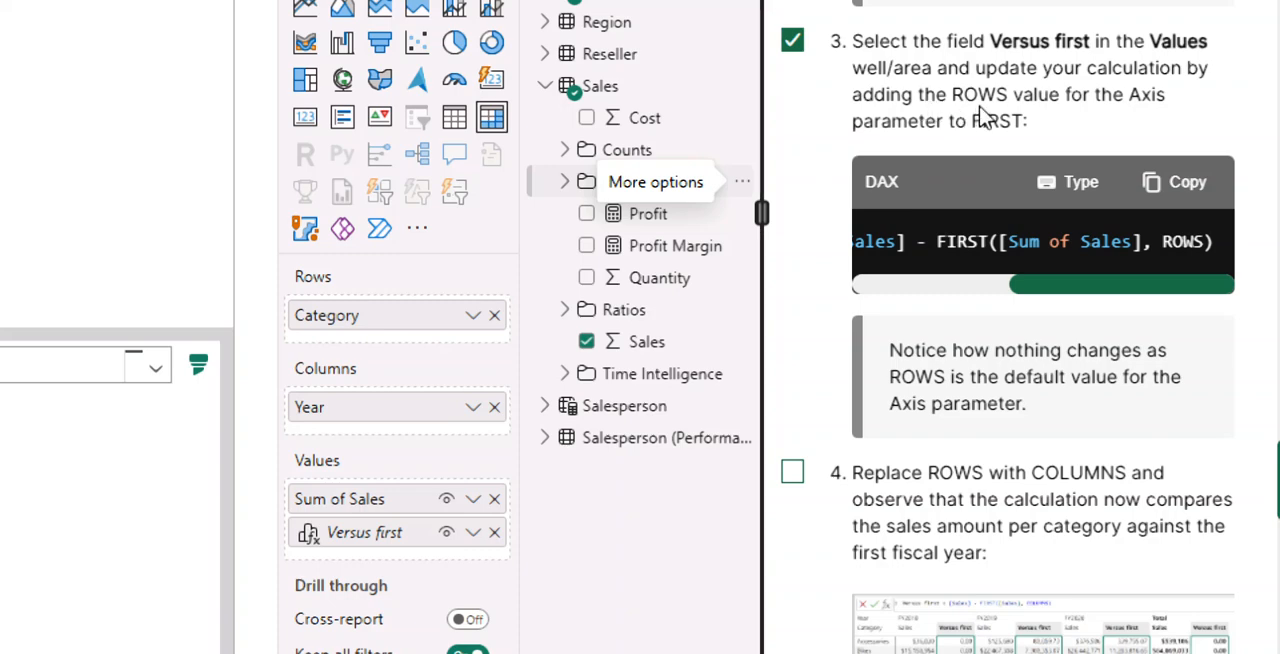
left_click(1160, 185)
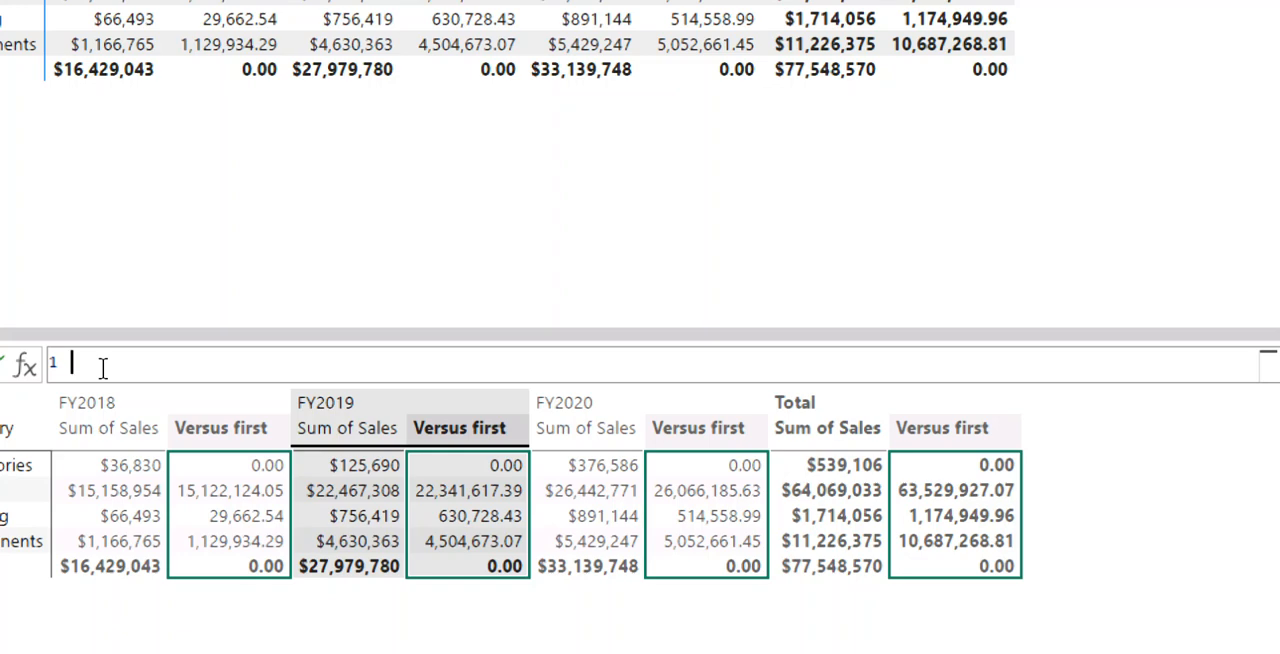
key("ctrl+v")
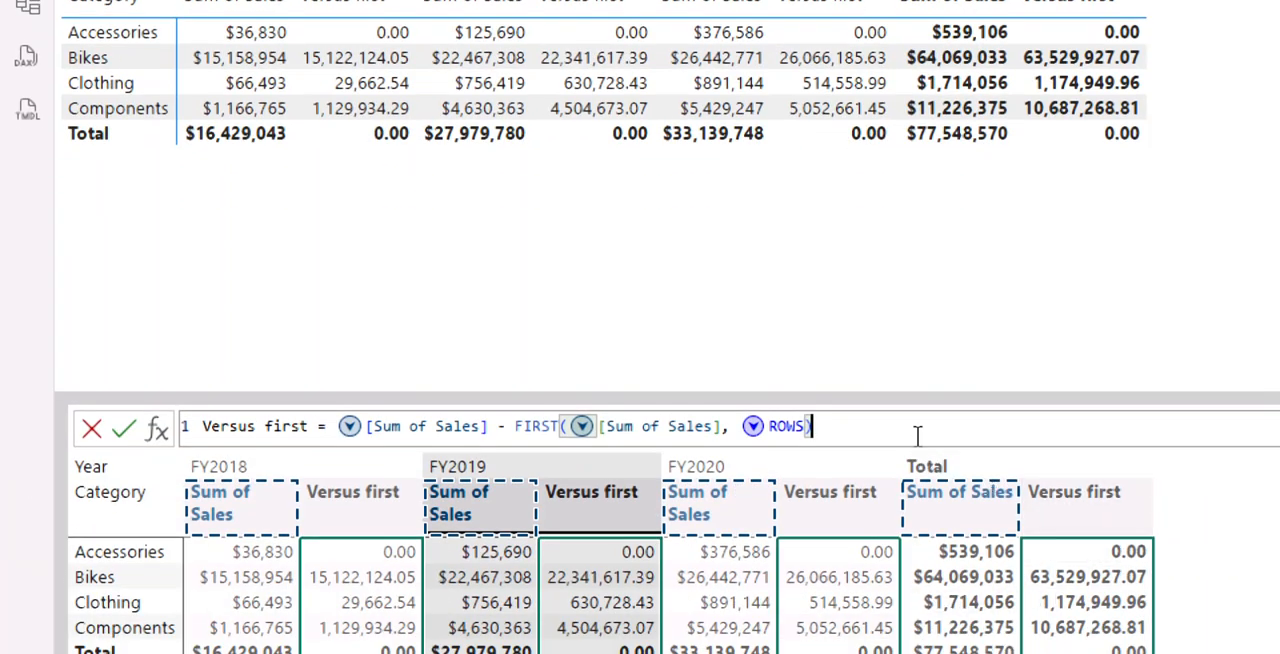
key("Escape")
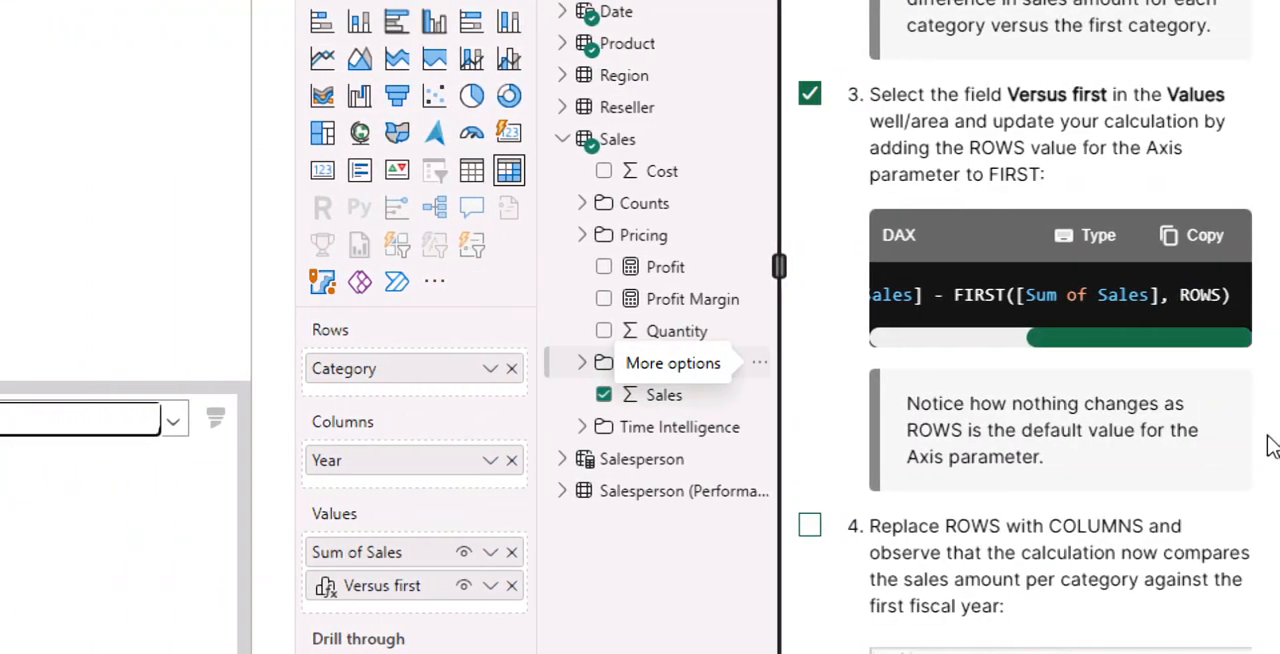
- Mark instruction 4 as done and change the FIRST axis argument from ROWS to COLUMNS in the Versus first calculation
scroll(1100, 455, "down", 2)
scroll(900, 450, "down", 3)
left_click(809, 125)
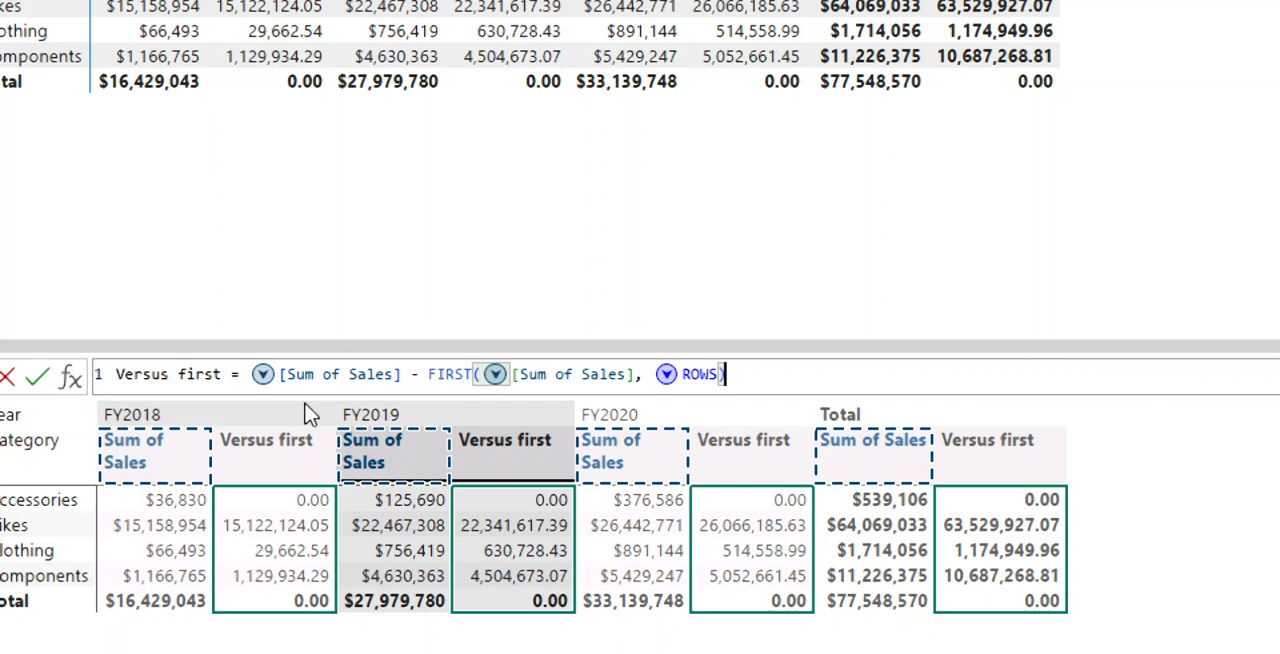
double_click(718, 380)
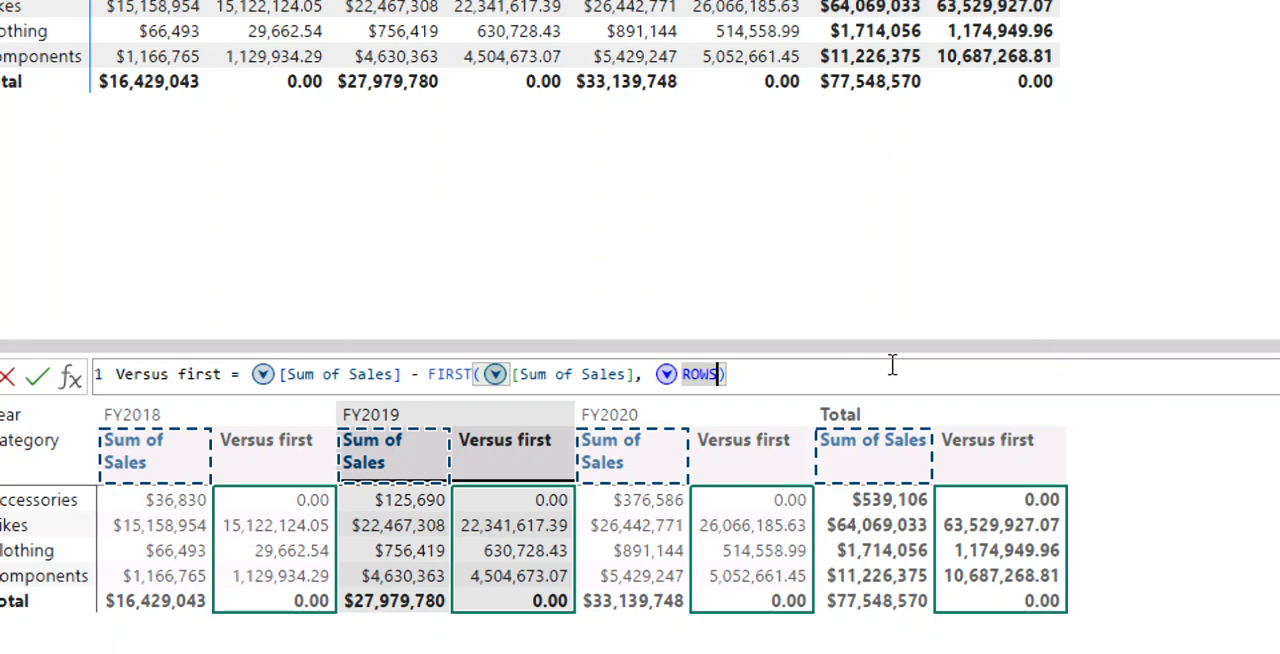
type("ROW")
key("BackSpace")
key("BackSpace")
key("BackSpace")
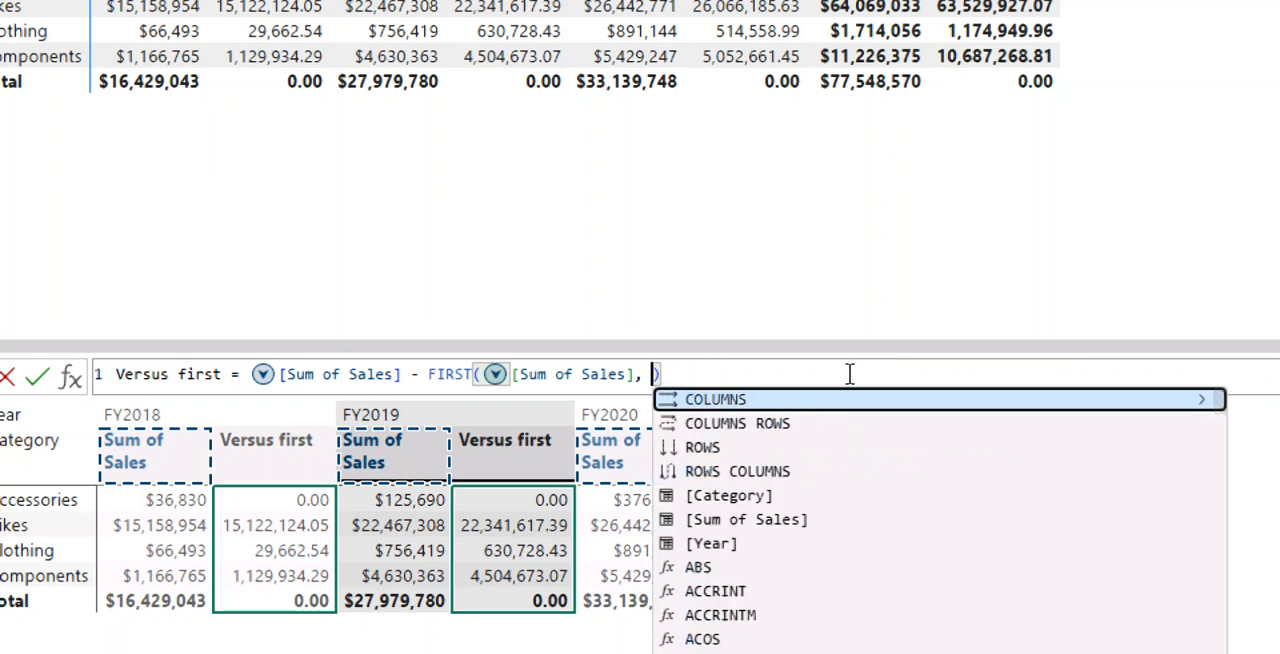
left_click(716, 403)
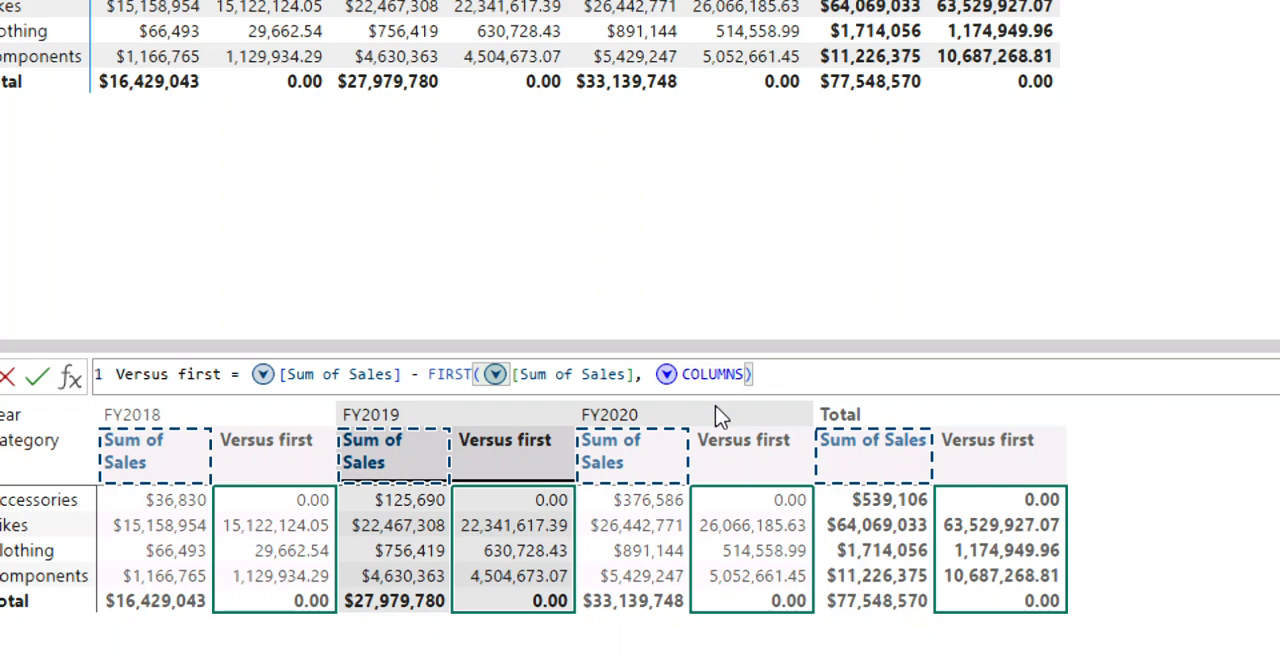
key("Return")
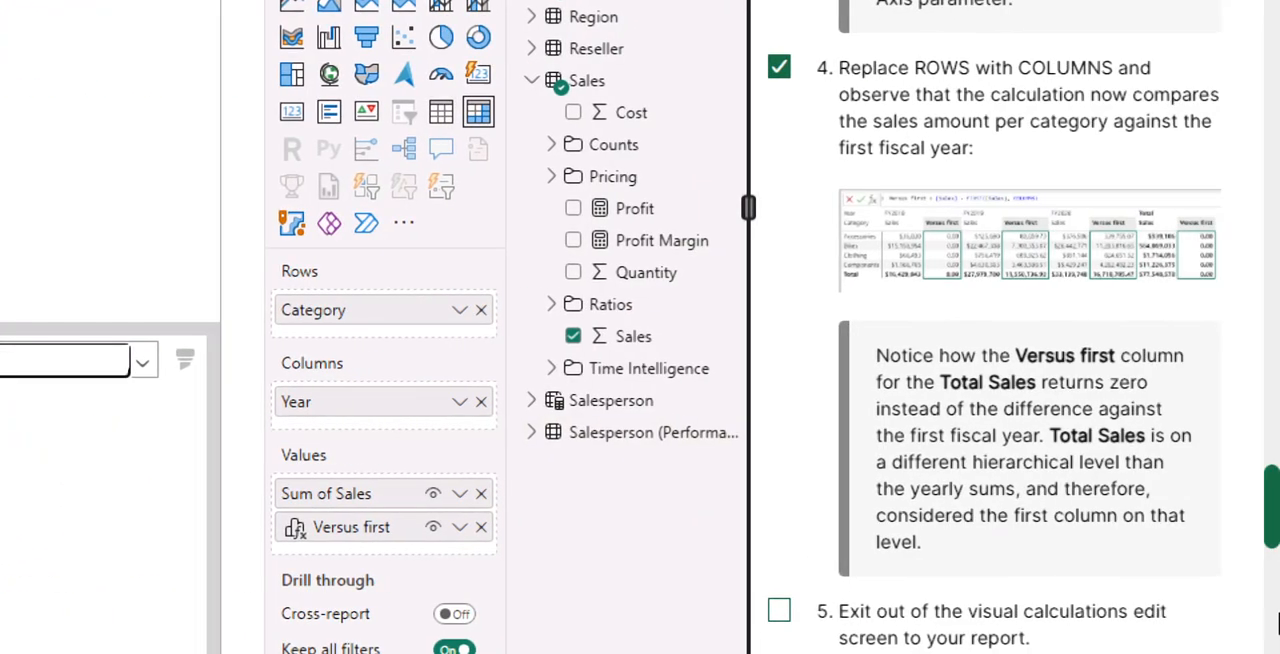
- Mark instruction 5 as done and look through the remaining line chart and running sum instructions
scroll(980, 560, "down", 5)
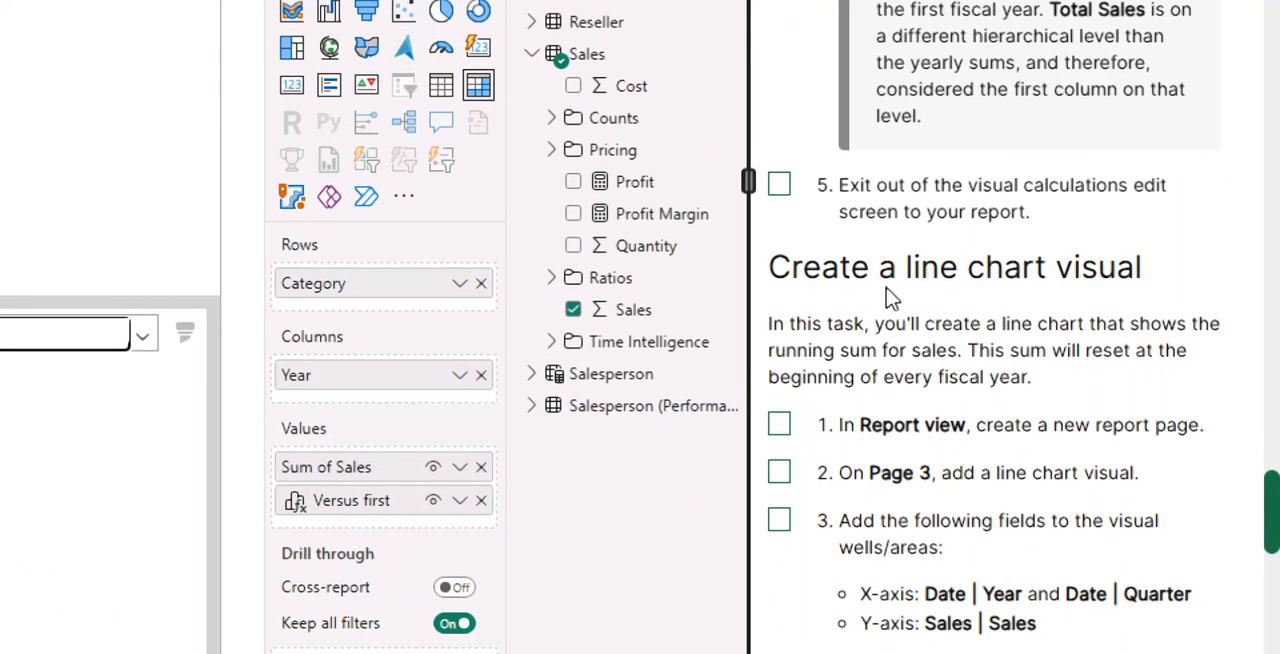
left_click(778, 186)
scroll(809, 334, "down", 5)
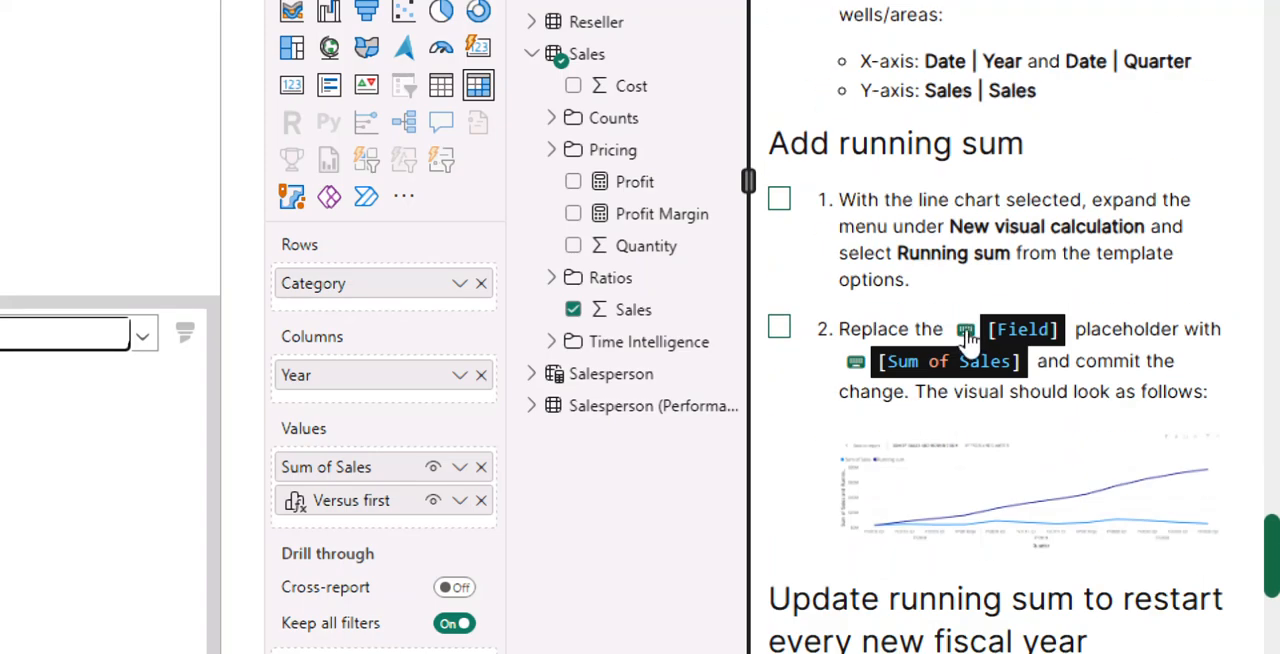
scroll(968, 338, "down", 10)
scroll(1012, 399, "down", 4)
scroll(1149, 543, "up", 4)
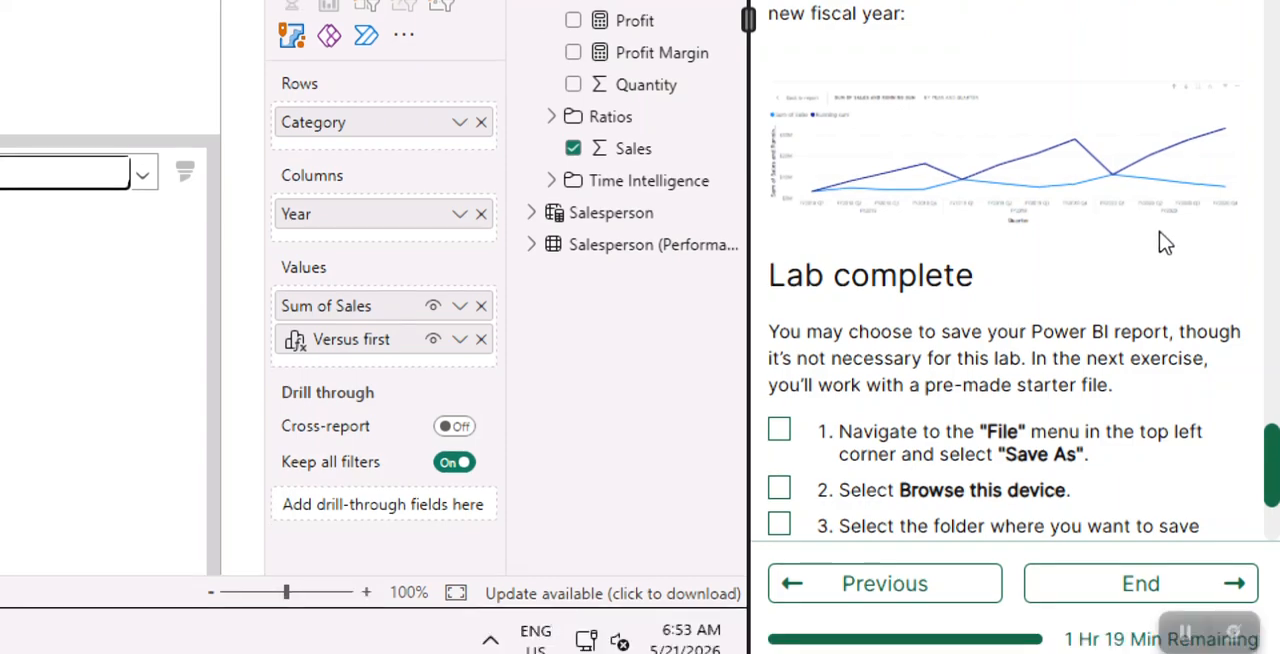
scroll(1124, 250, "up", 10)
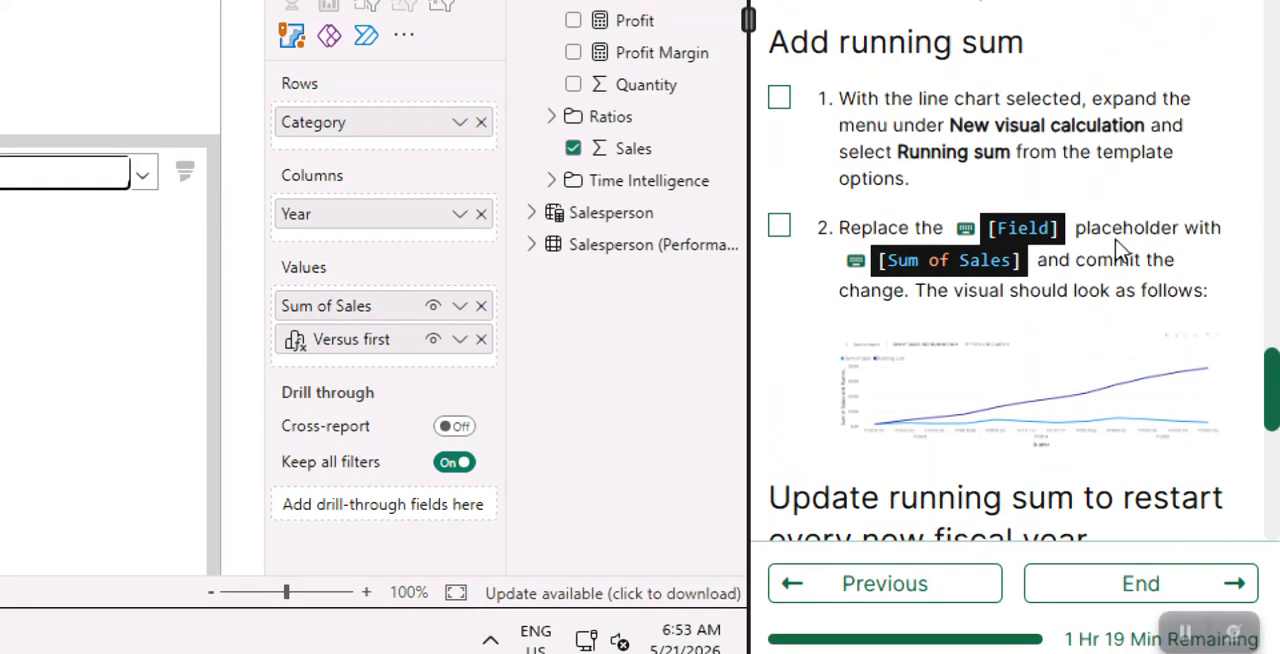
scroll(1121, 250, "up", 2)
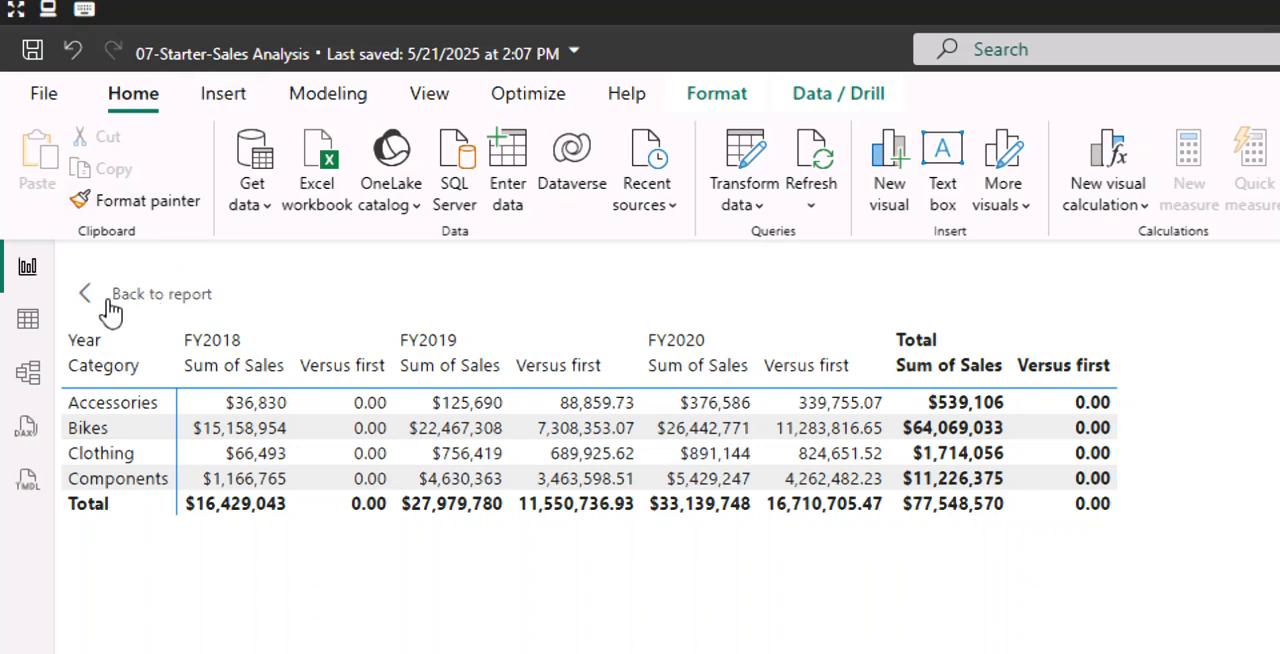
- Return from the visual calculations editor to the report and widen the matrix to fit all its columns
left_click(126, 305)
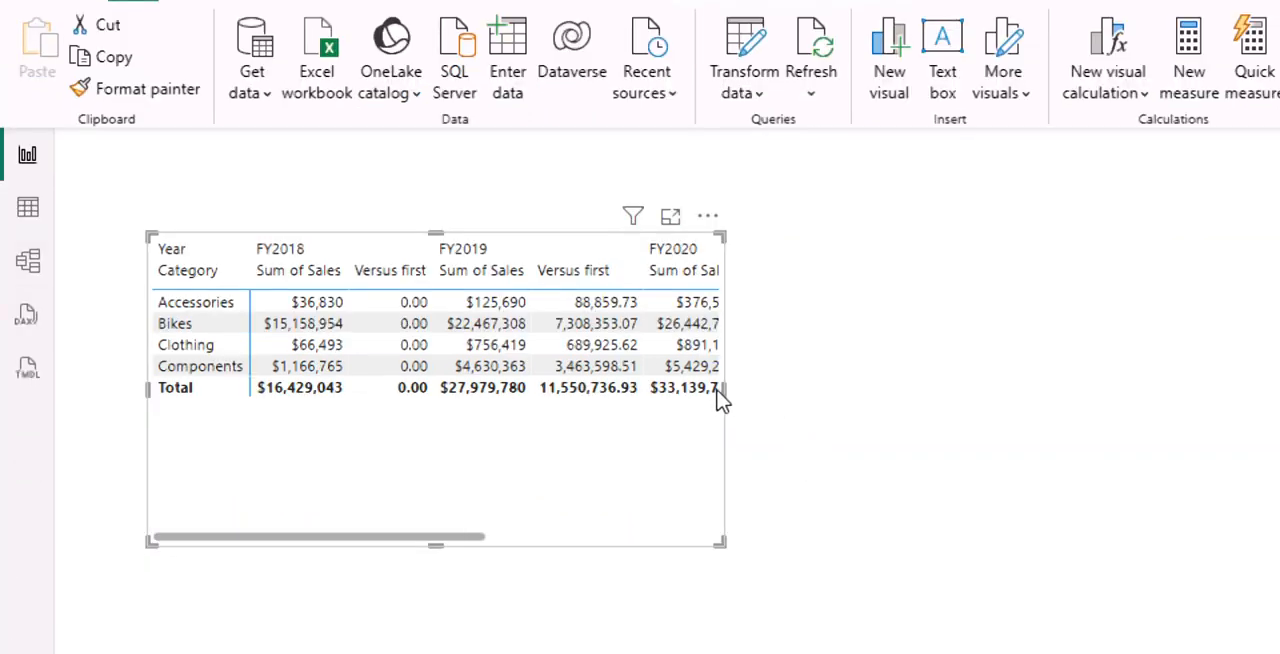
left_click_drag(726, 390, 1143, 369)
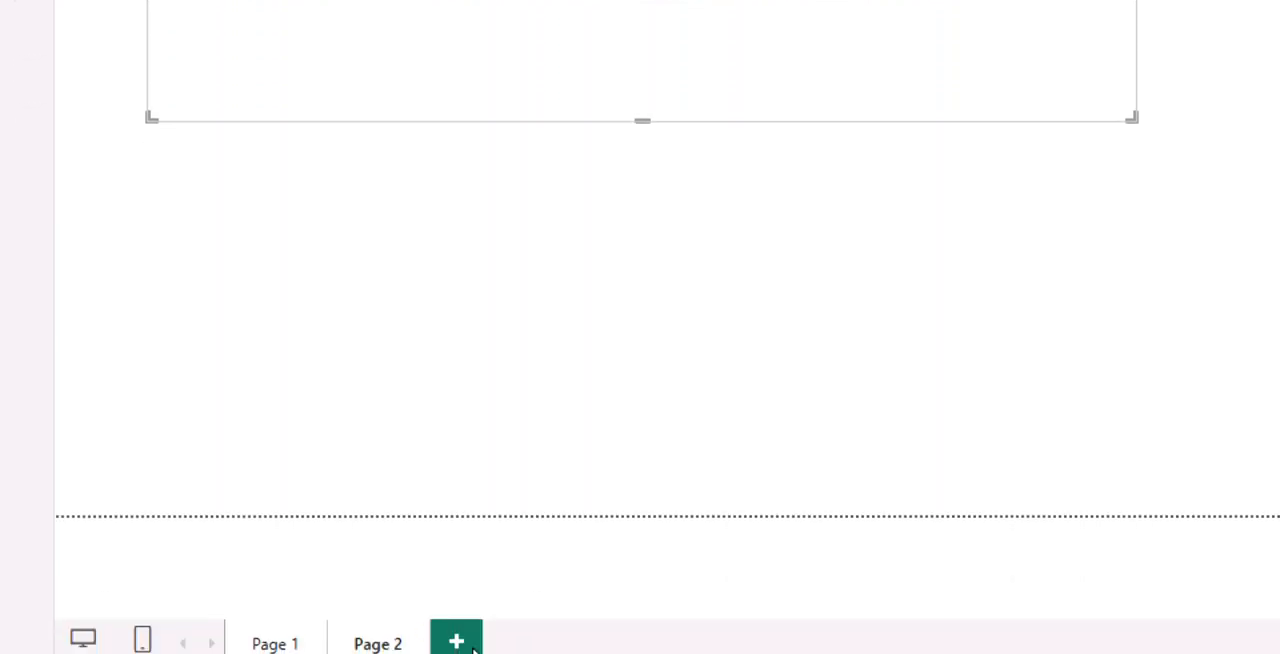
- Add a new report page and mark instructions 1 and 2 of Create a line chart visual as done
left_click(473, 648)
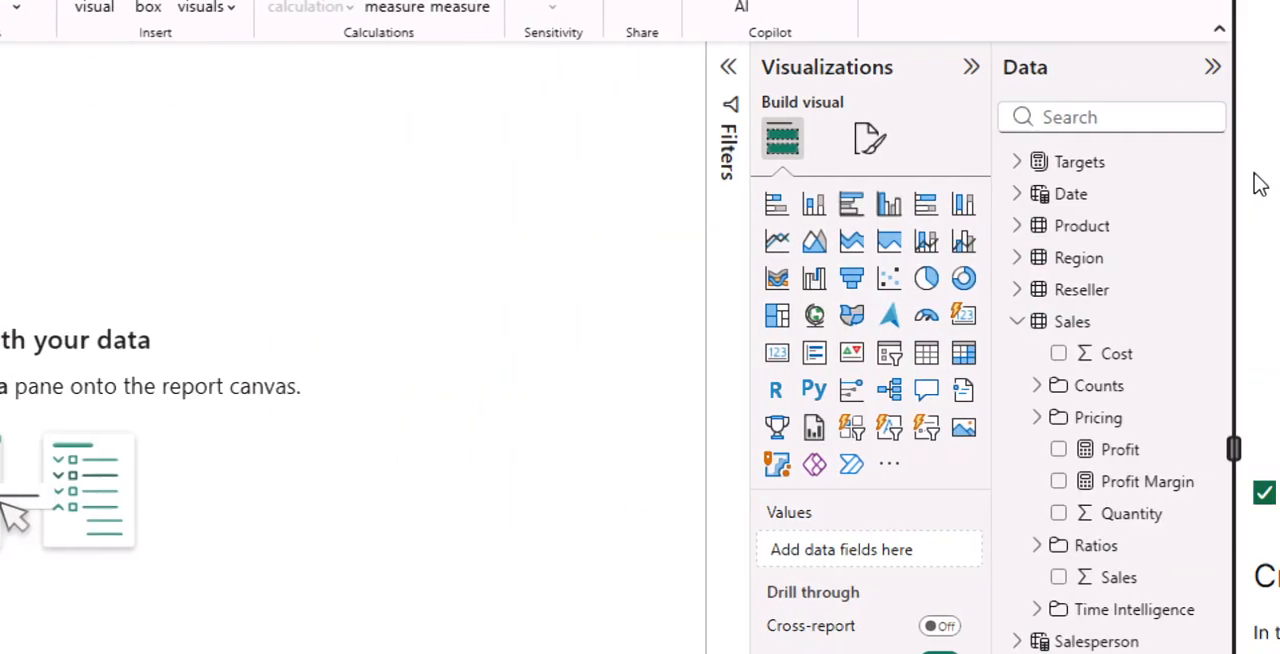
scroll(945, 570, "down", 7)
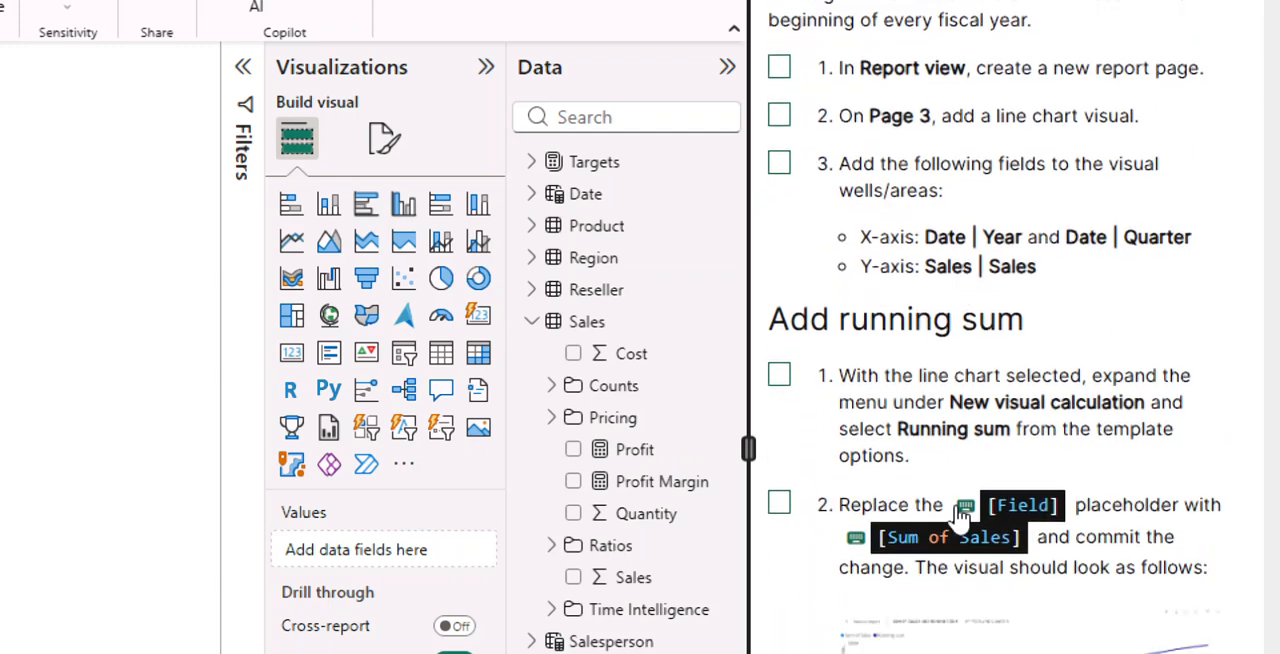
left_click(784, 72)
left_click(782, 118)
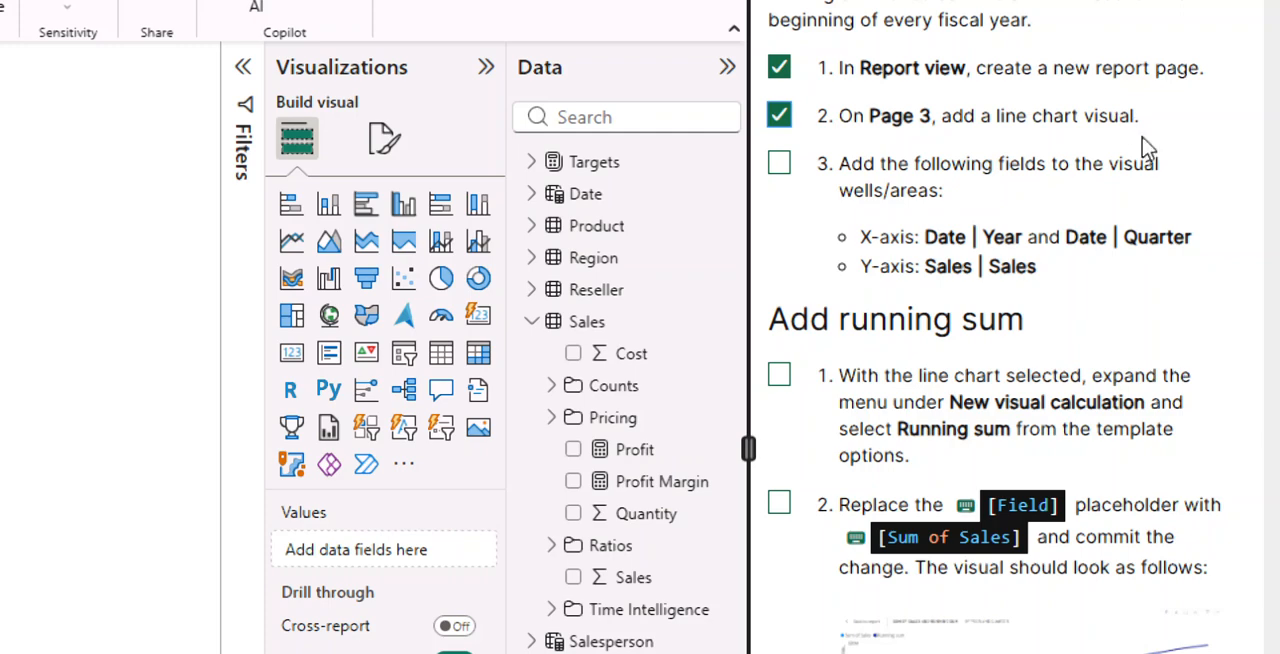
- Add a line chart visual to the new page and enlarge it to more than twice its width
scroll(1002, 302, "down", 2)
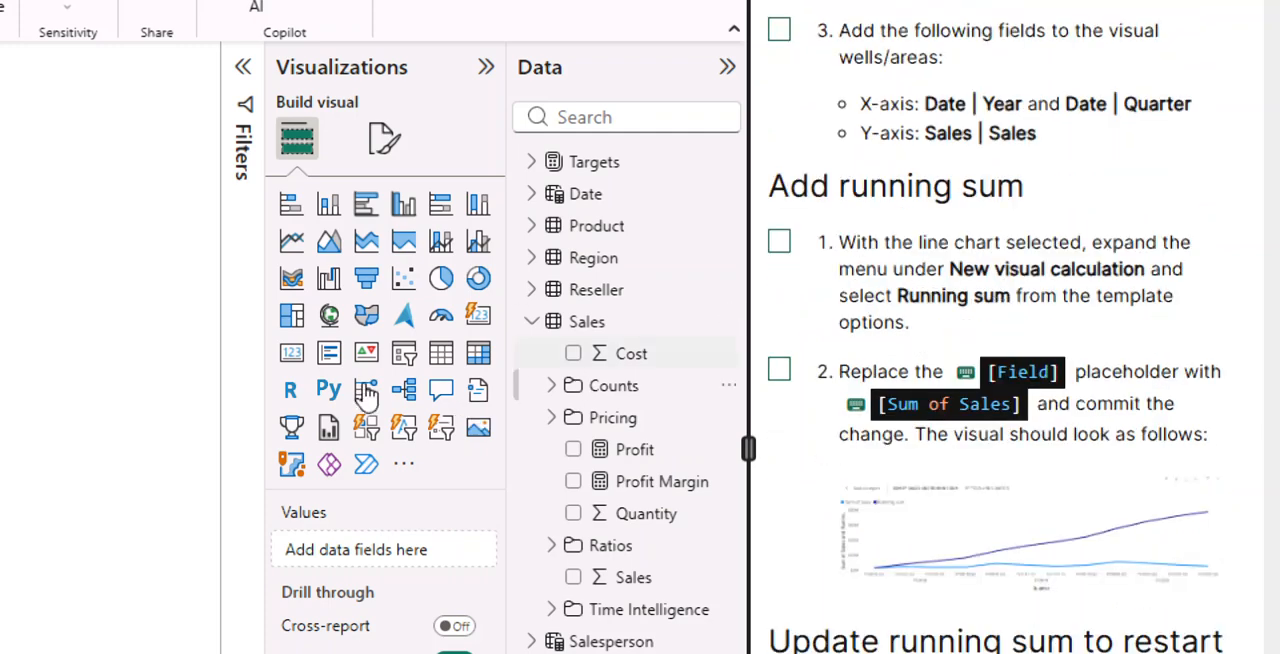
left_click(309, 245)
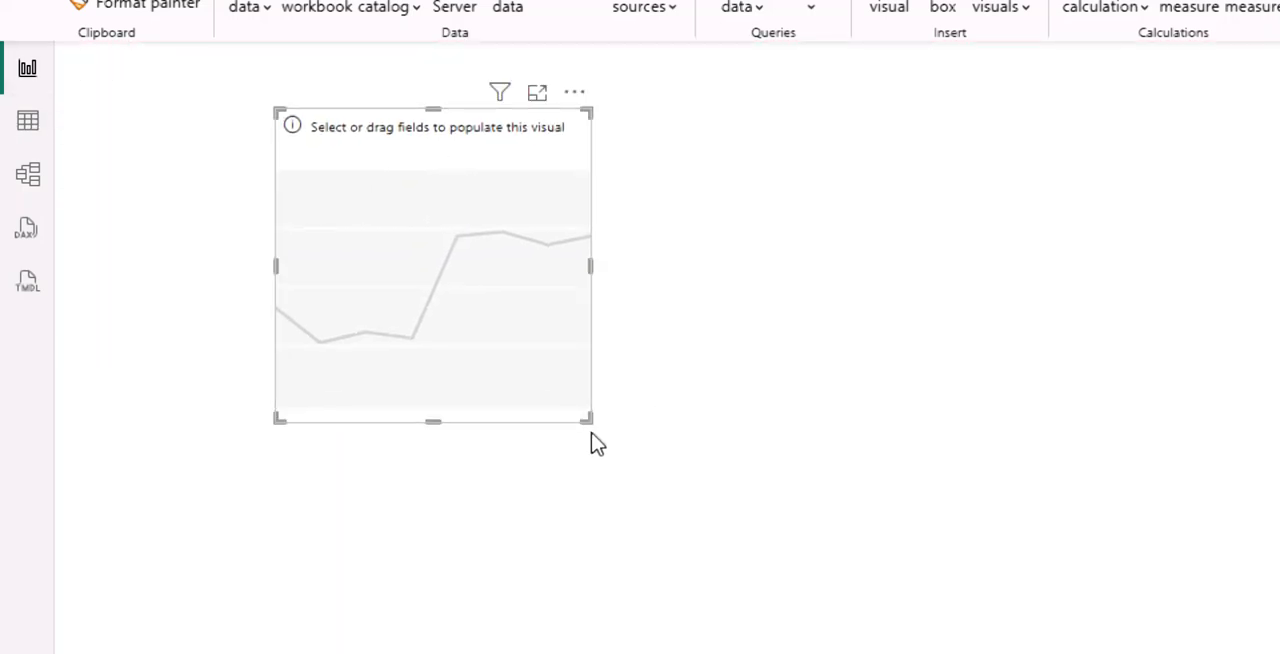
left_click_drag(593, 424, 994, 534)
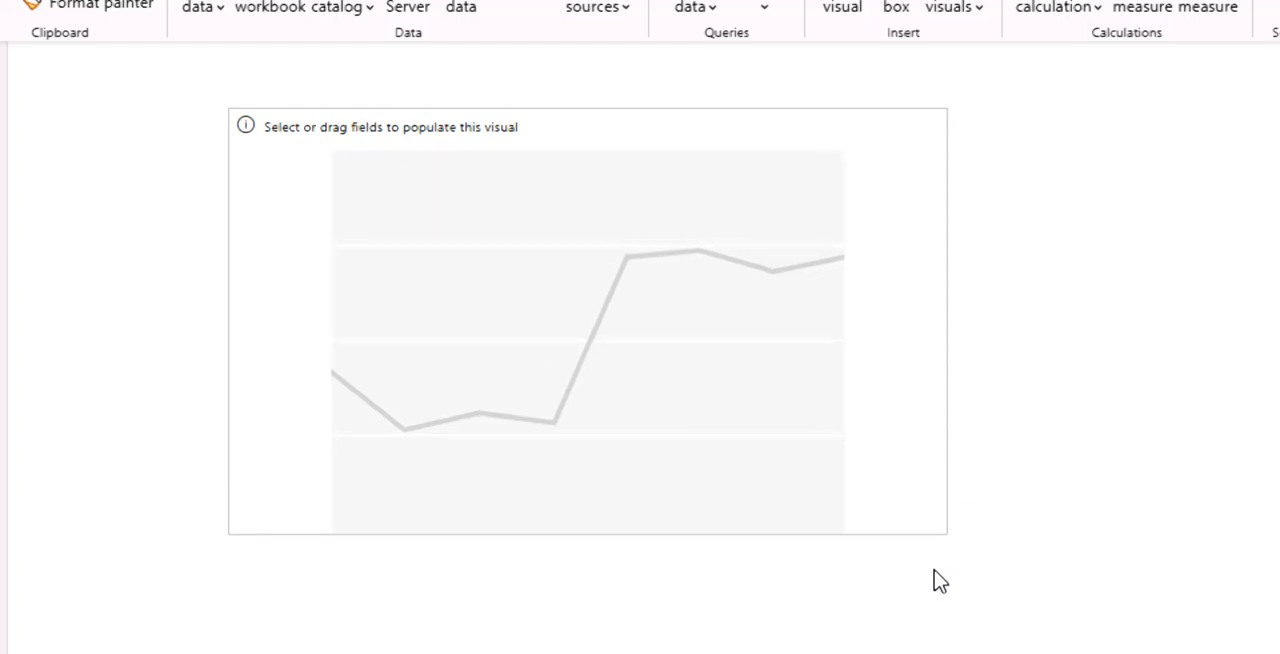
- Mark instruction 3 as done and add Year from the Date table to the line chart's X-axis
left_click_drag(940, 582, 934, 580)
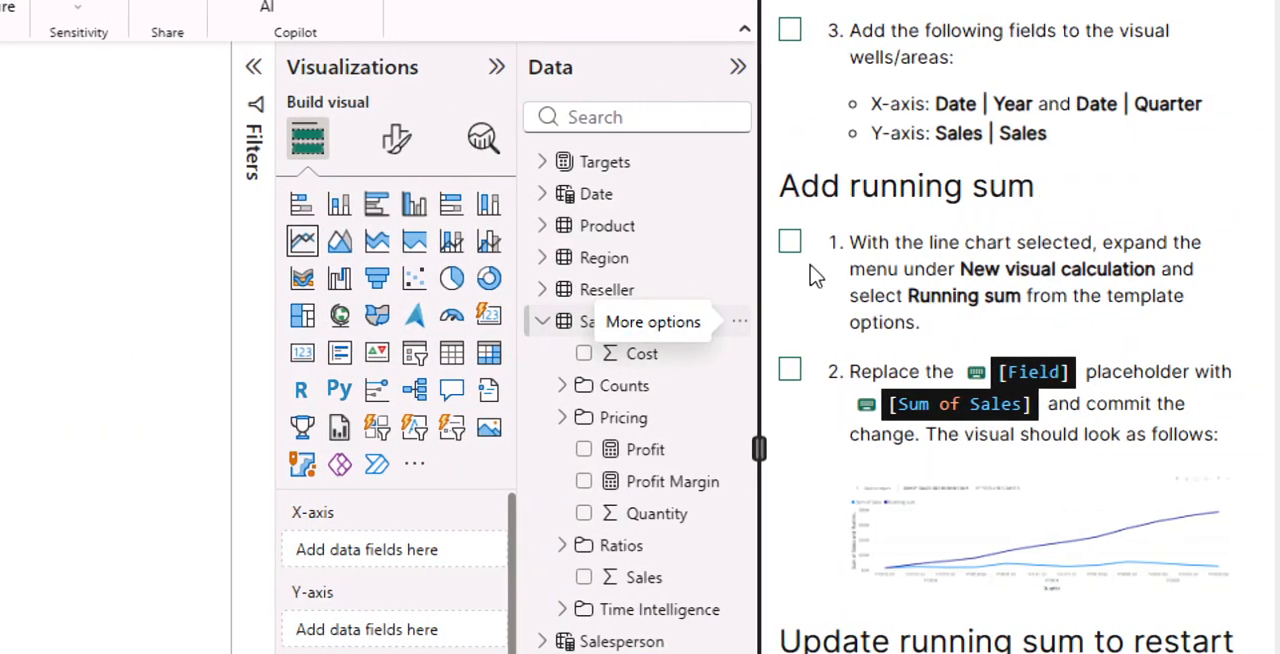
left_click(790, 30)
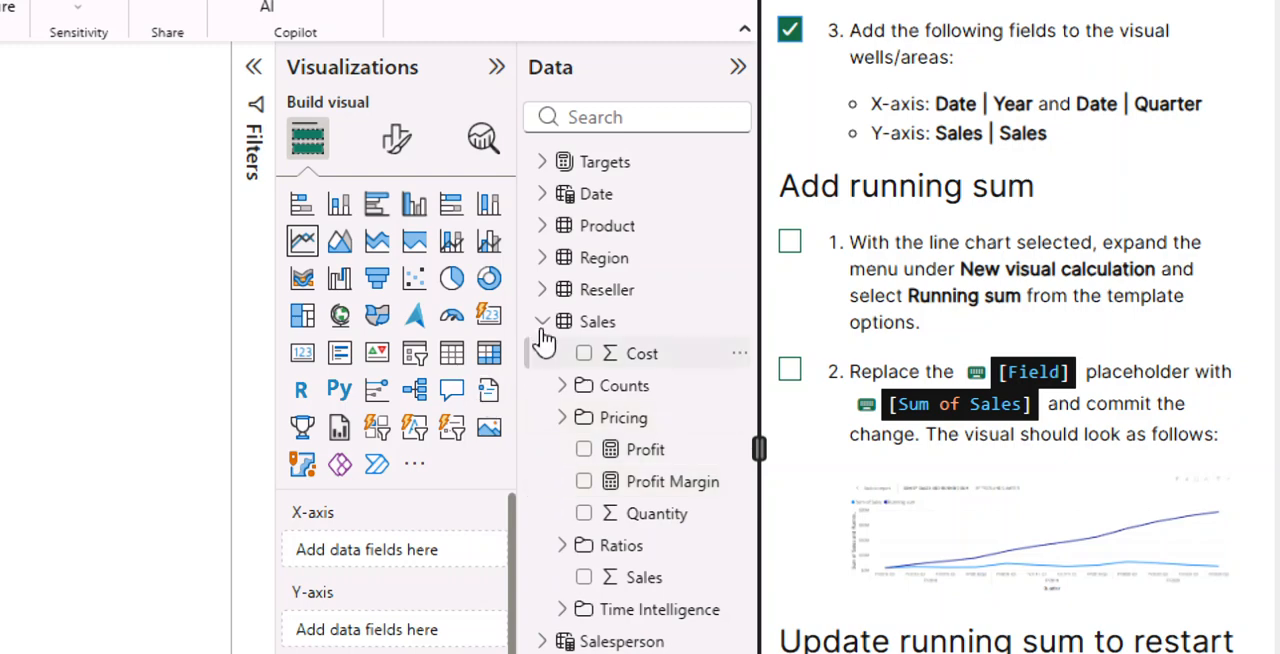
left_click(542, 321)
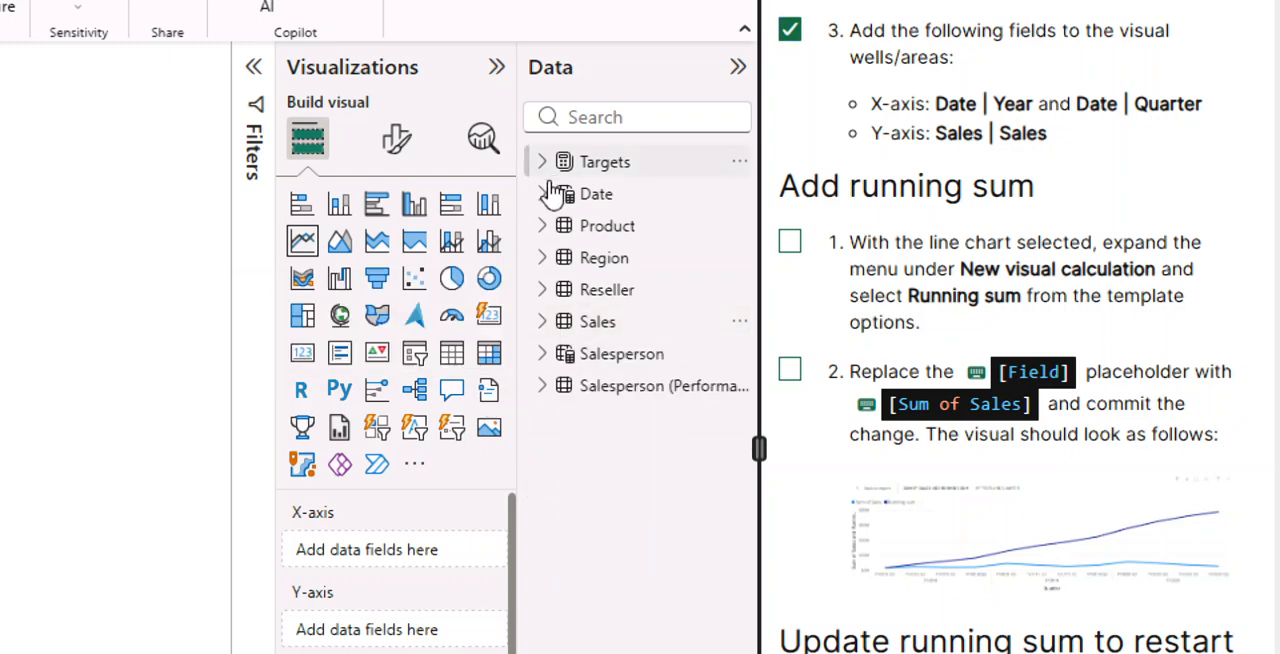
left_click(546, 194)
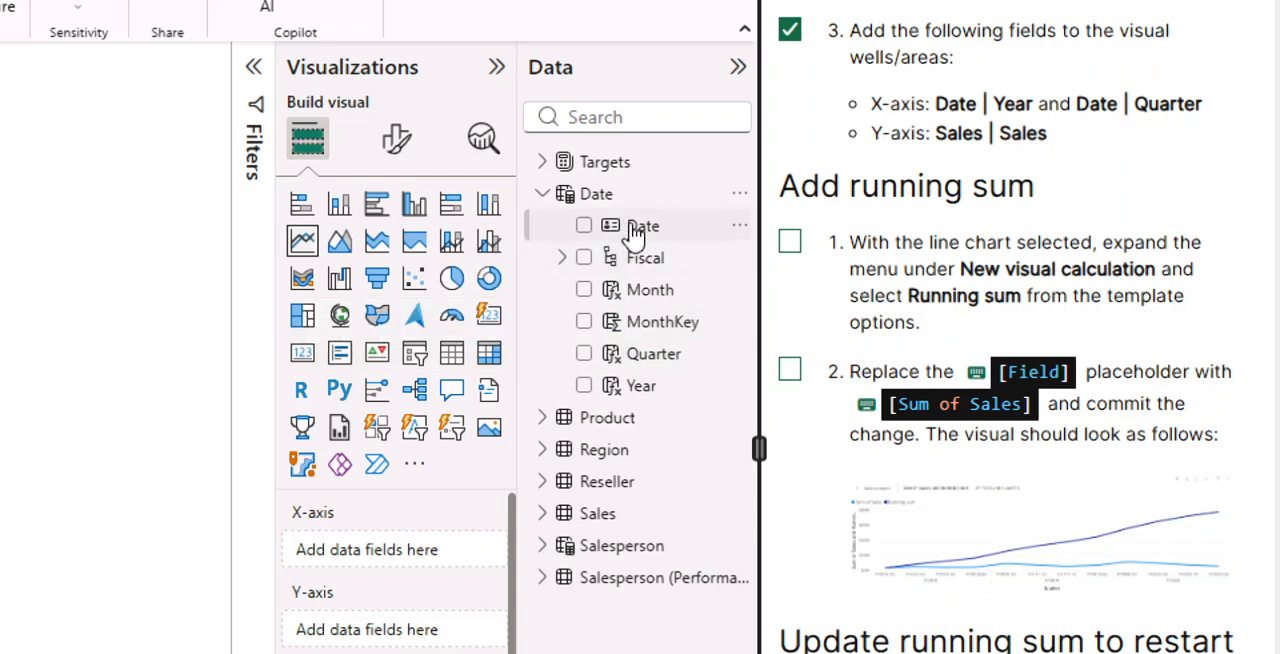
left_click_drag(620, 226, 370, 557)
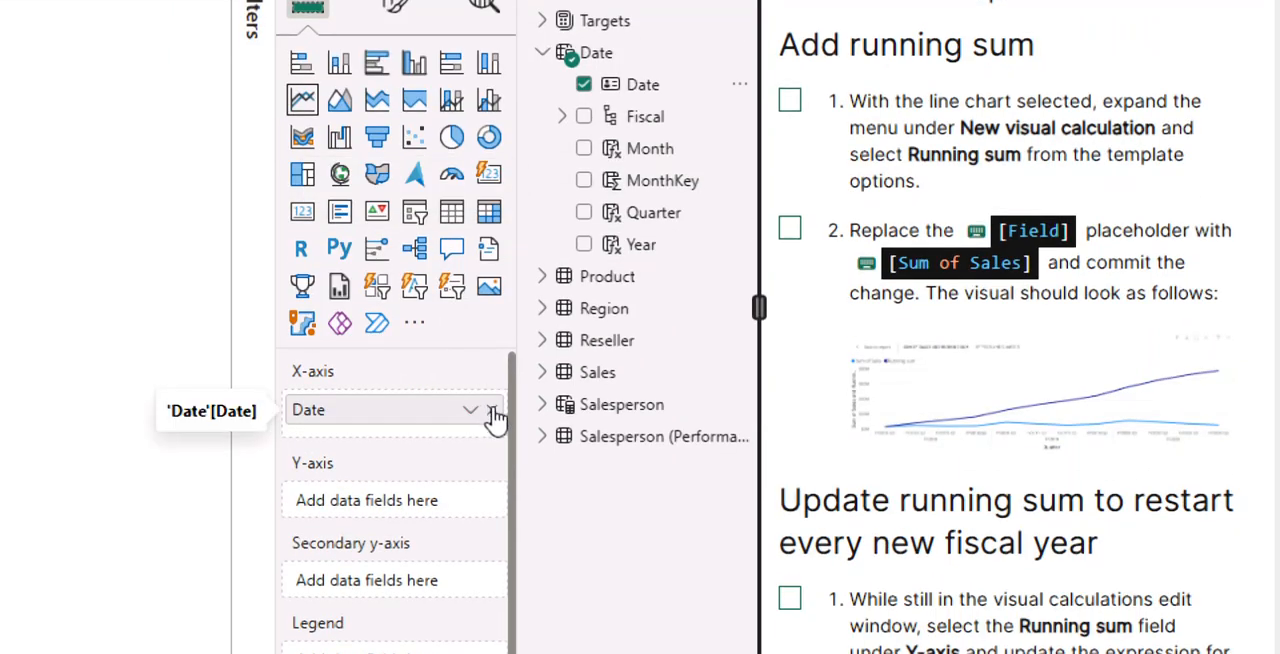
left_click(496, 413)
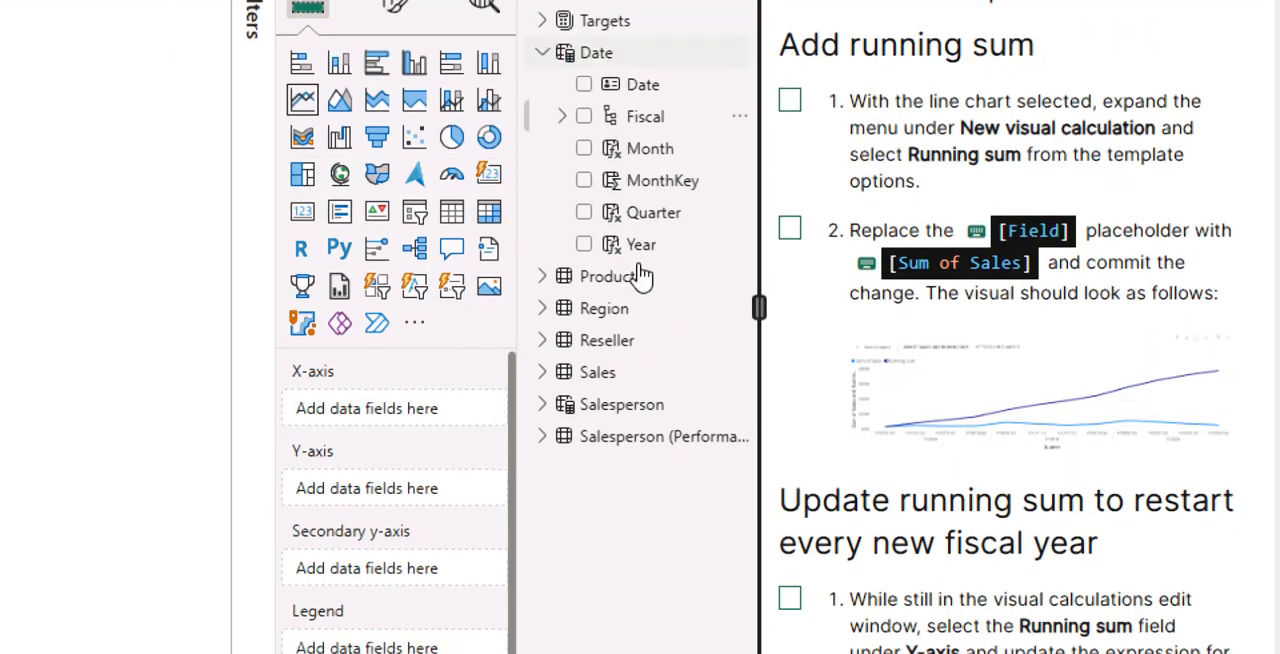
left_click_drag(645, 259, 396, 422)
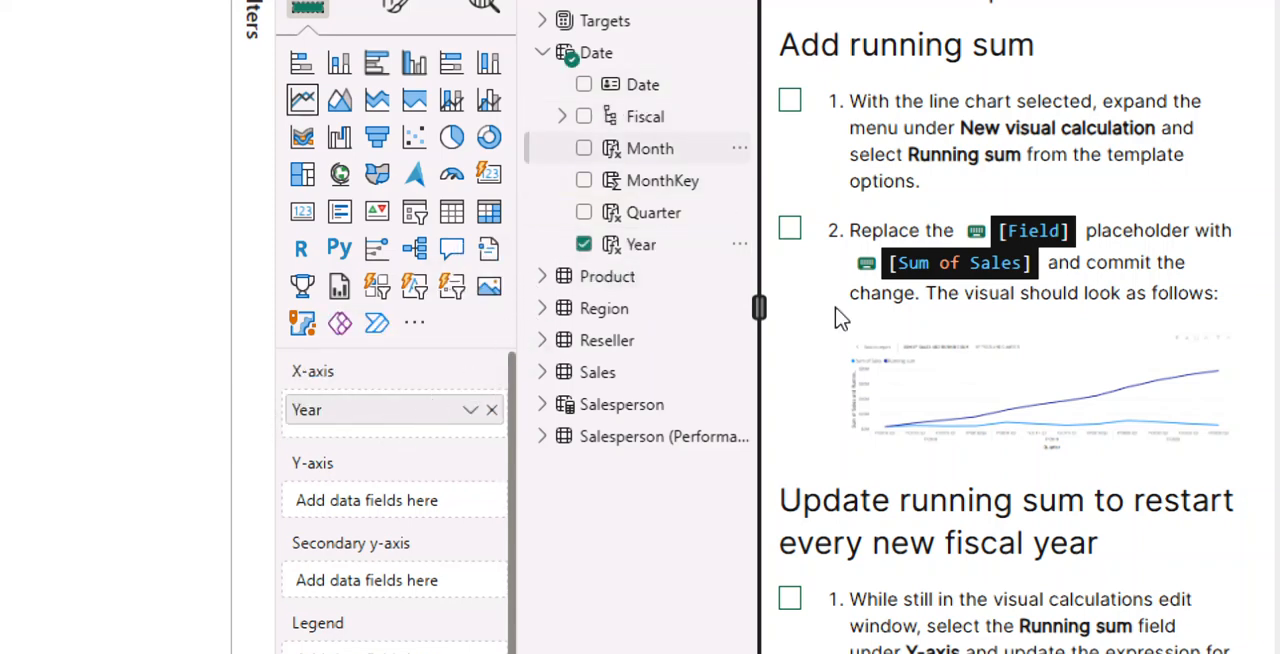
- Move the Date field from the legend to the X-axis and add Quarter from the Date table to that axis
scroll(850, 305, "up", 1)
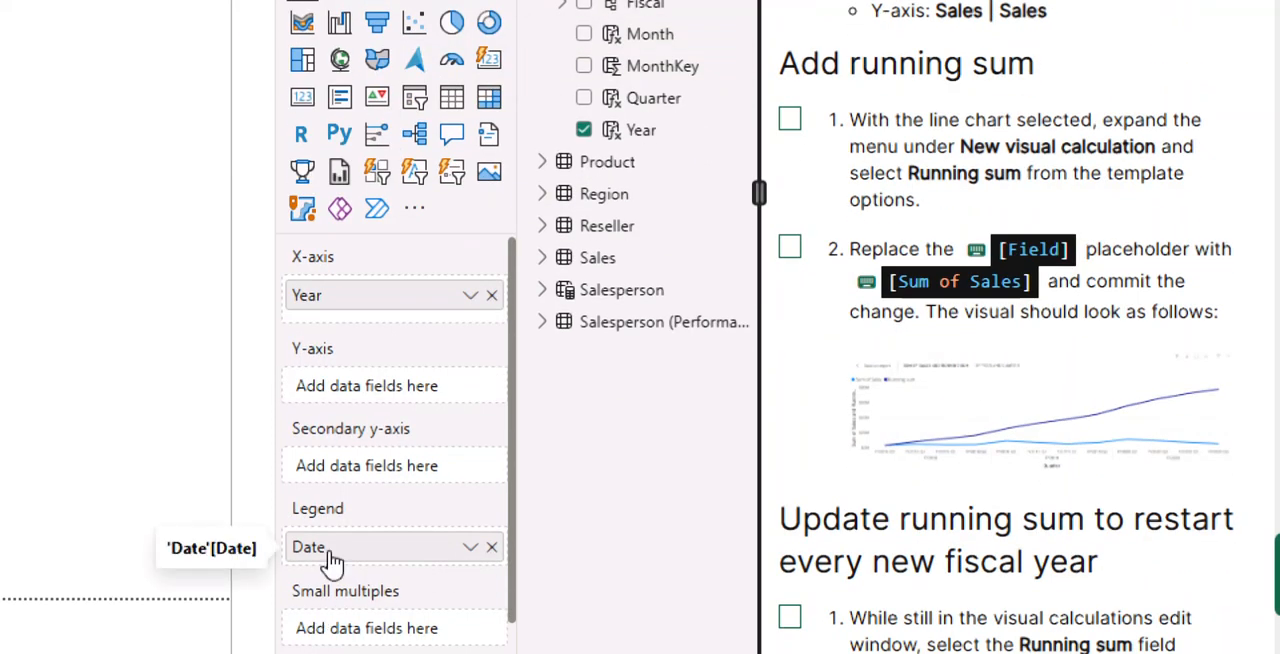
left_click(470, 552)
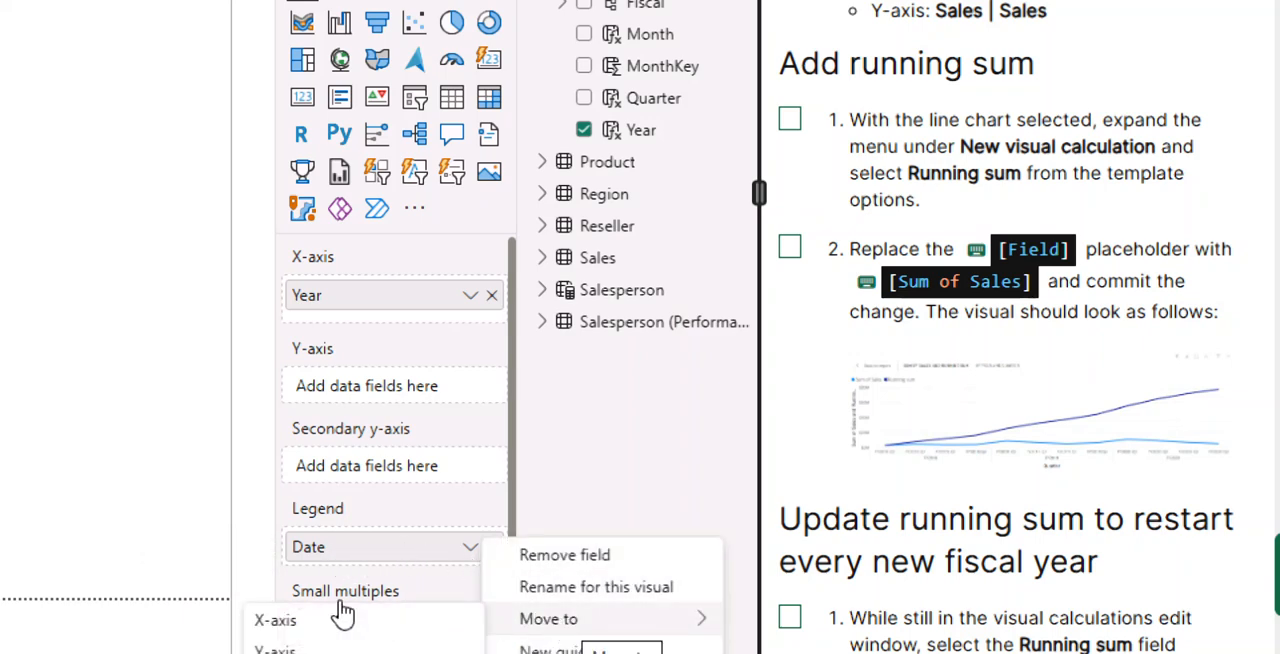
left_click(313, 625)
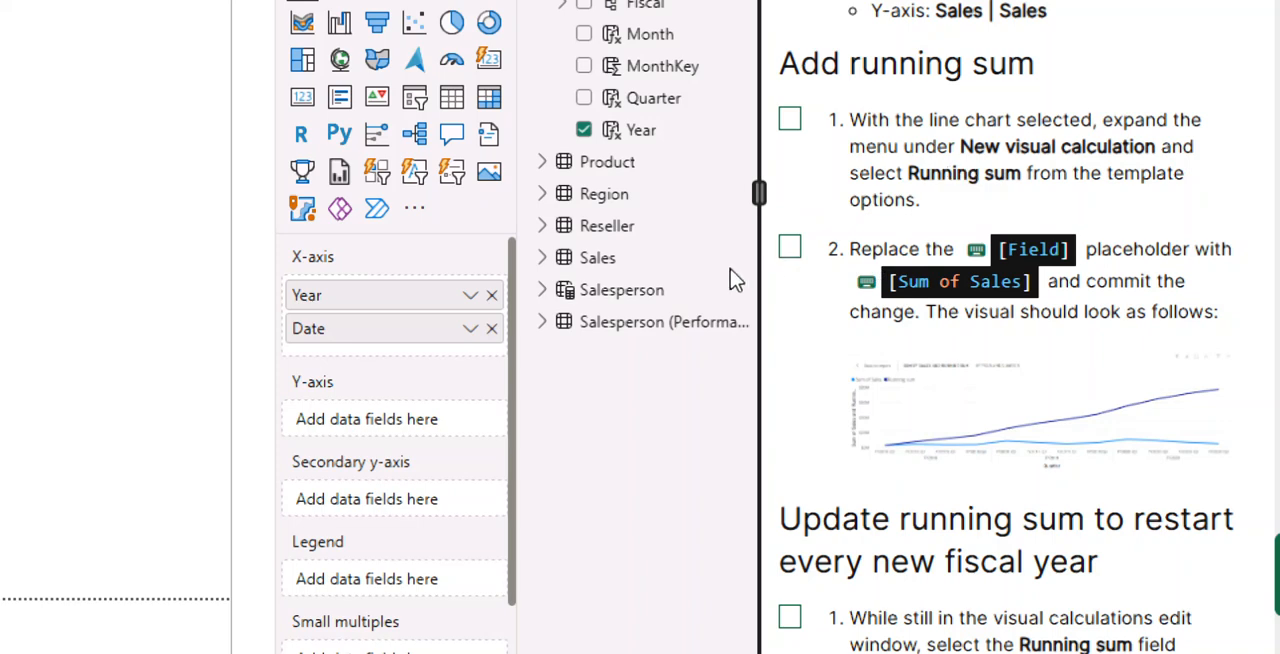
scroll(952, 225, "up", 1)
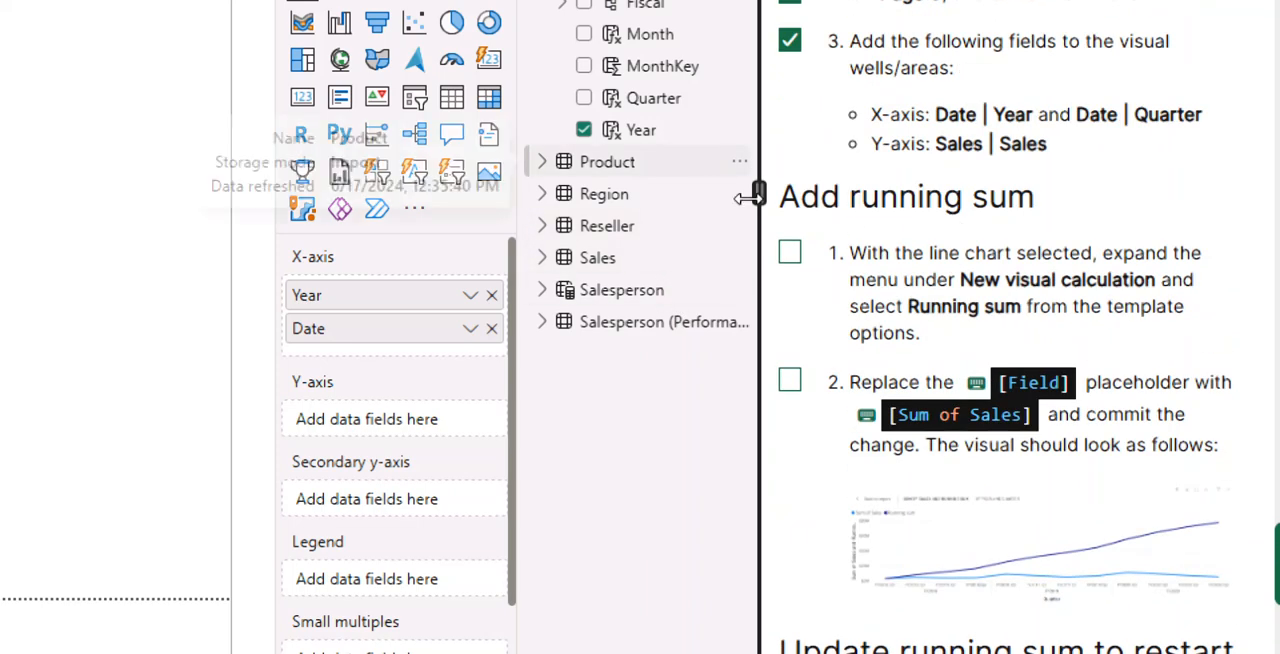
left_click_drag(646, 99, 386, 357)
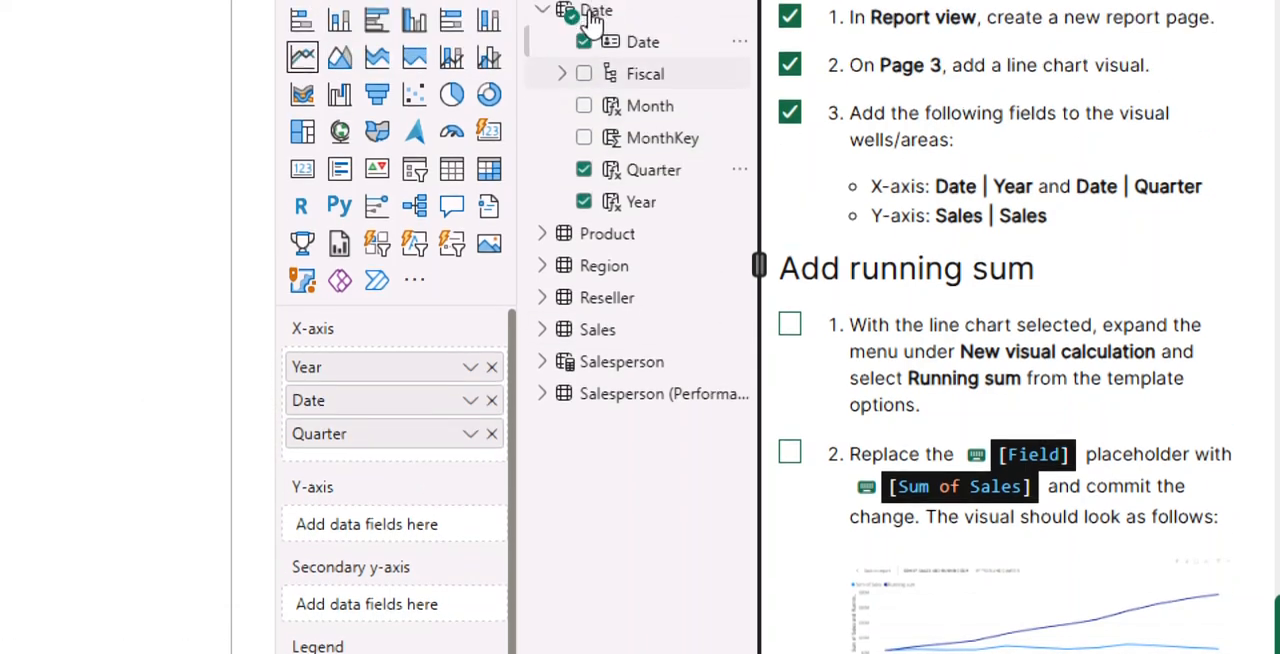
- Add Sales from the Sales table to the line chart's Y-axis
left_click(542, 12)
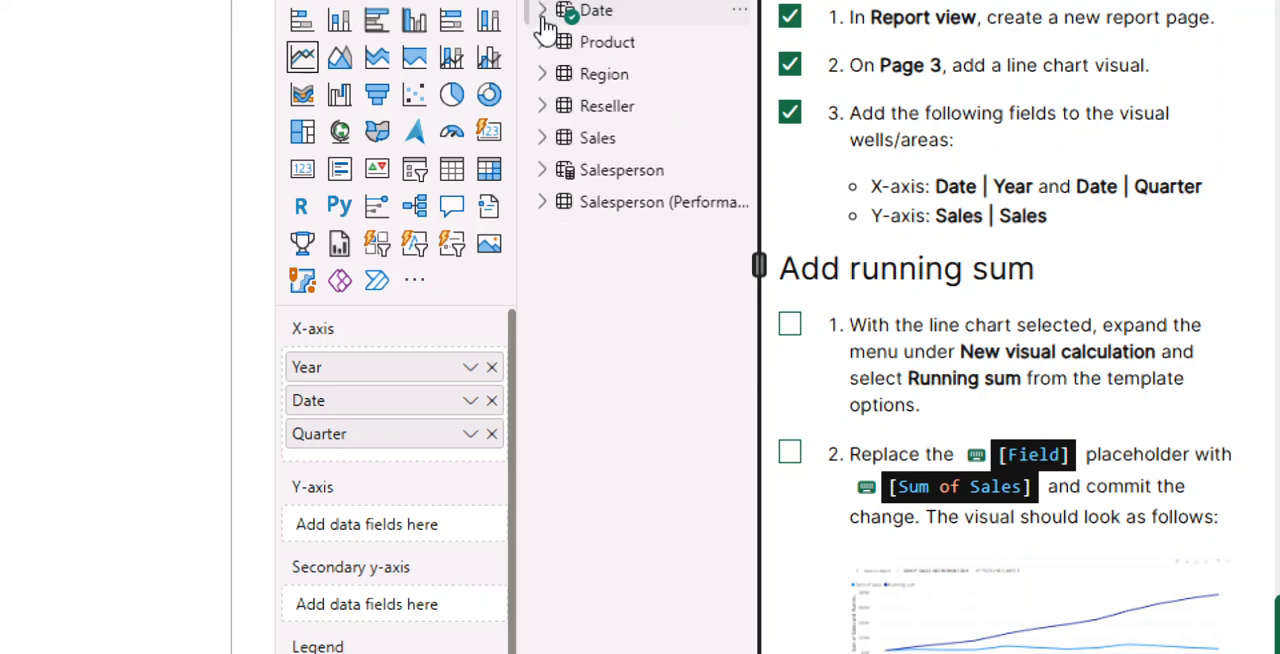
left_click(541, 140)
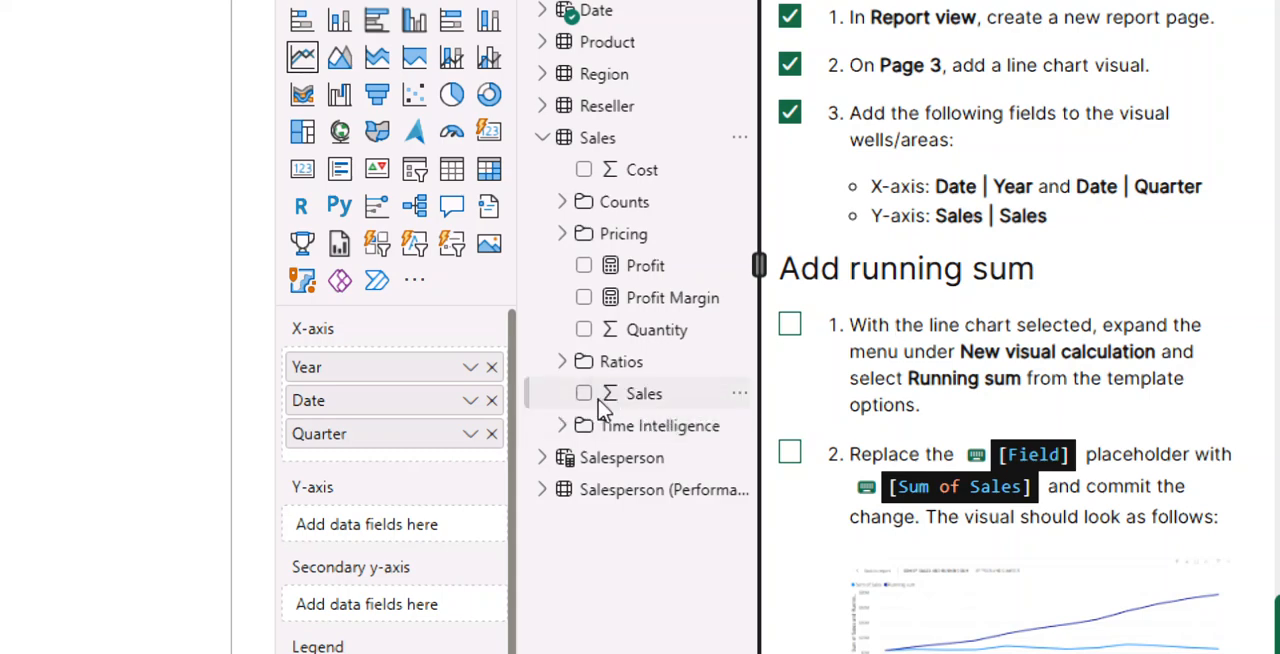
left_click_drag(644, 398, 378, 533)
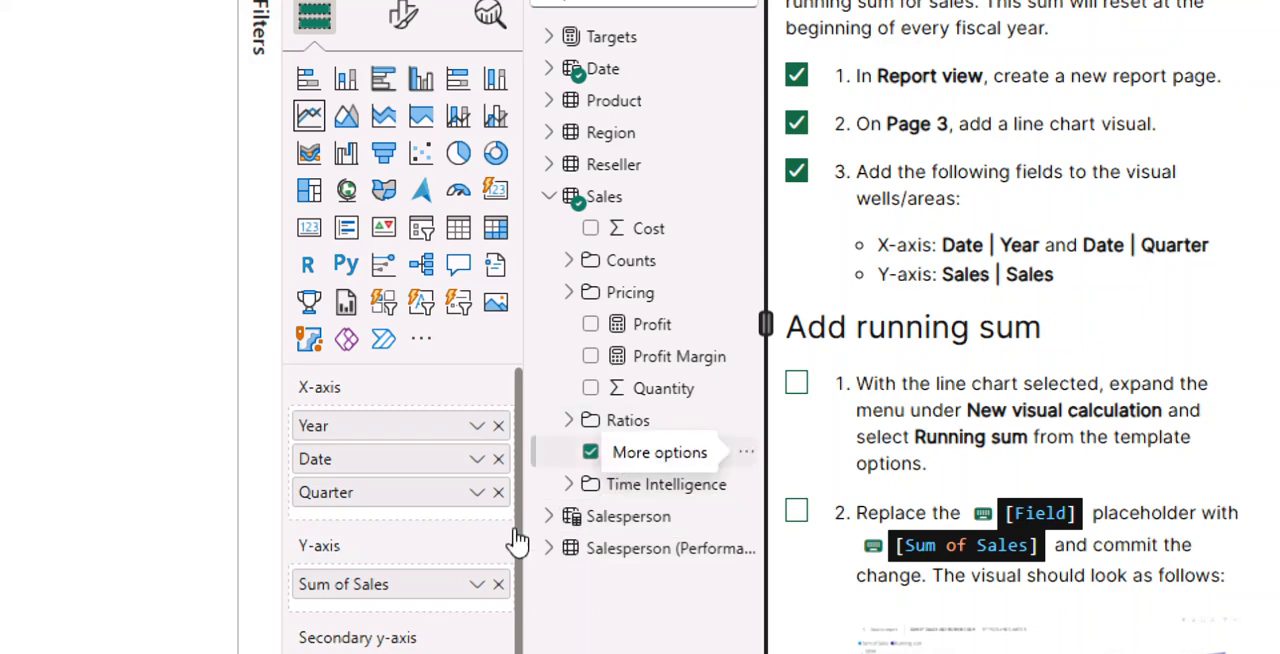
- Remove the Date field from the X-axis and widen the line chart so each quarter label fits on one line
left_click(498, 461)
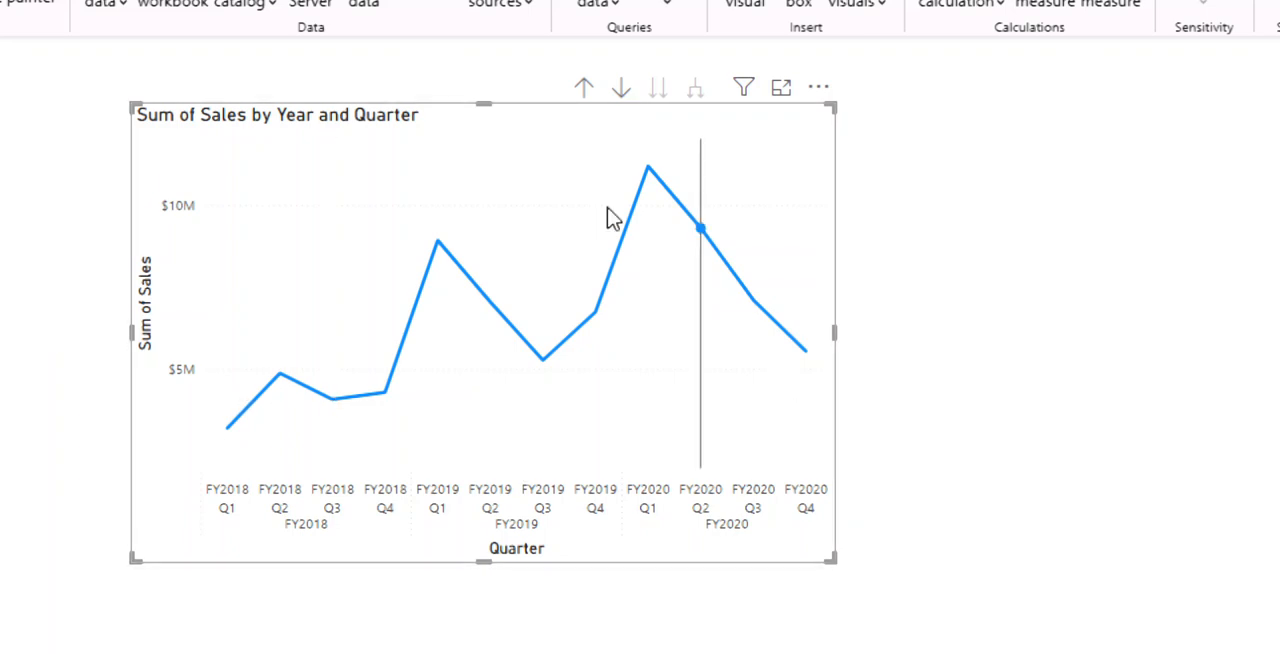
left_click_drag(835, 334, 965, 345)
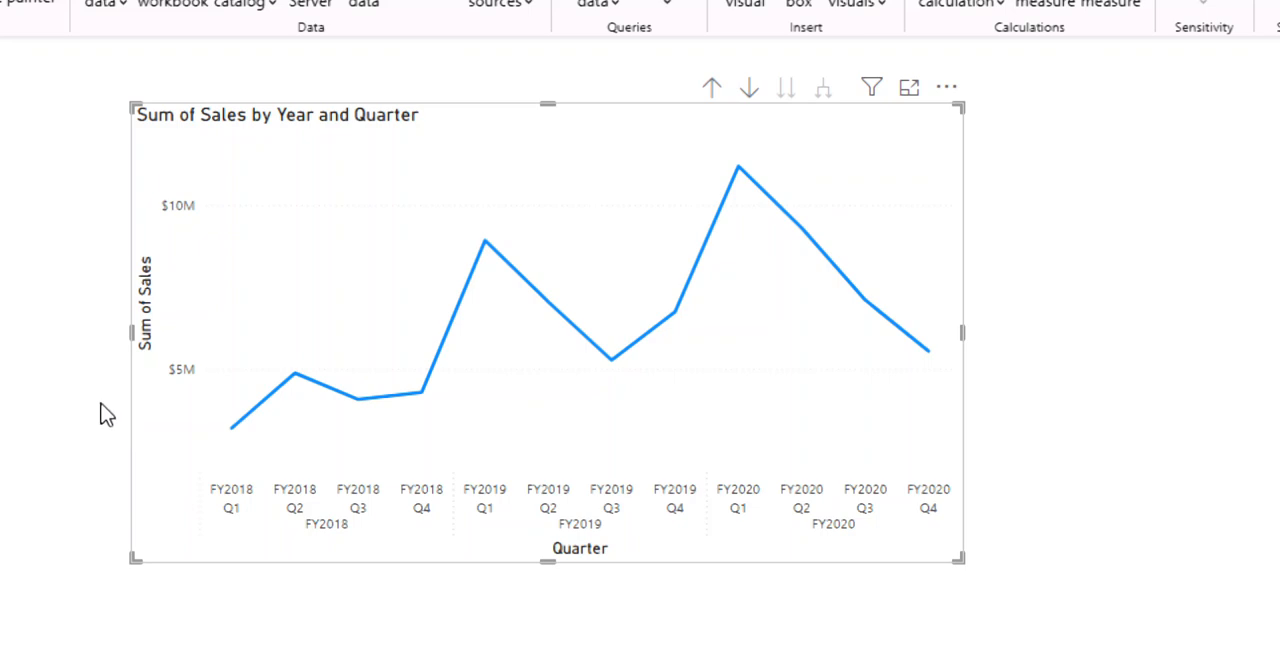
left_click_drag(962, 334, 1117, 310)
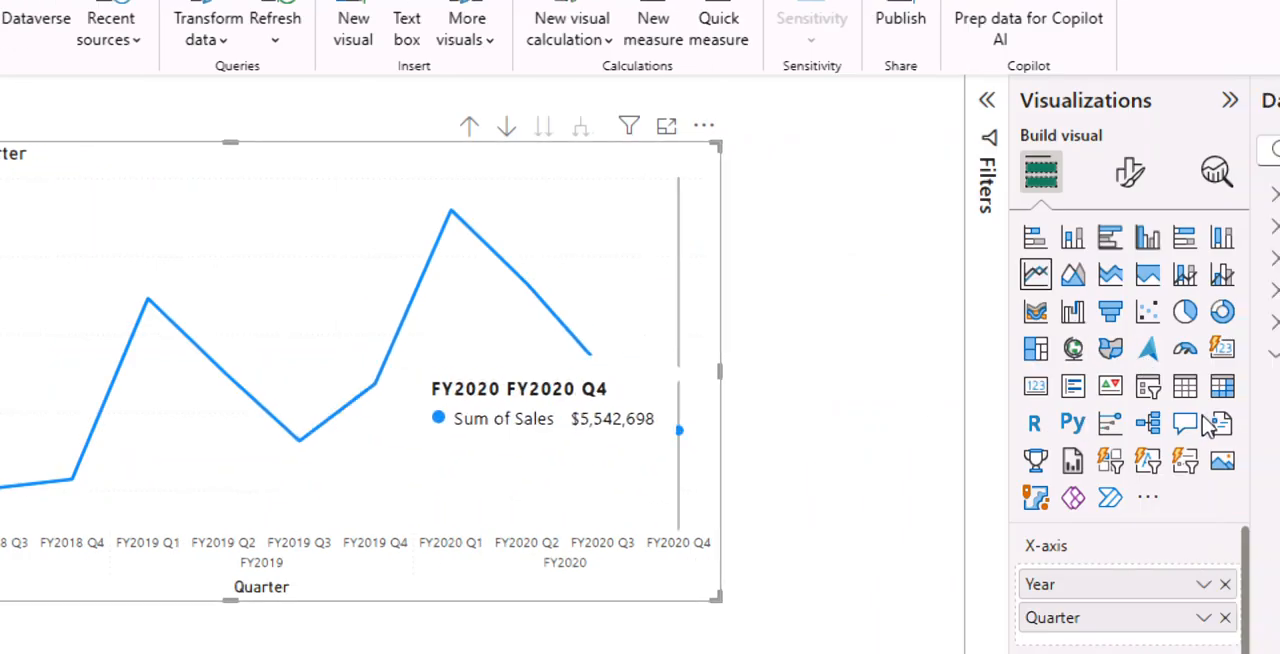
- Mark instruction 1 of Add running sum as done and start a new visual calculation on the line chart
scroll(989, 457, "down", 5)
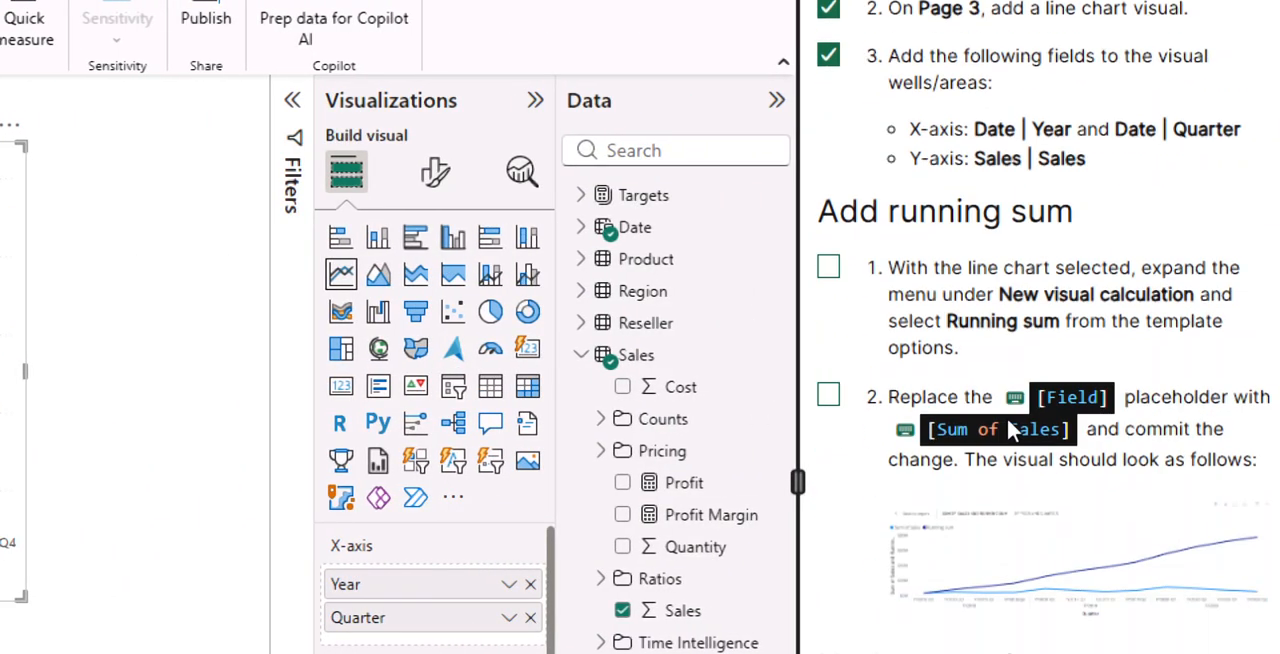
scroll(965, 543, "down", 3)
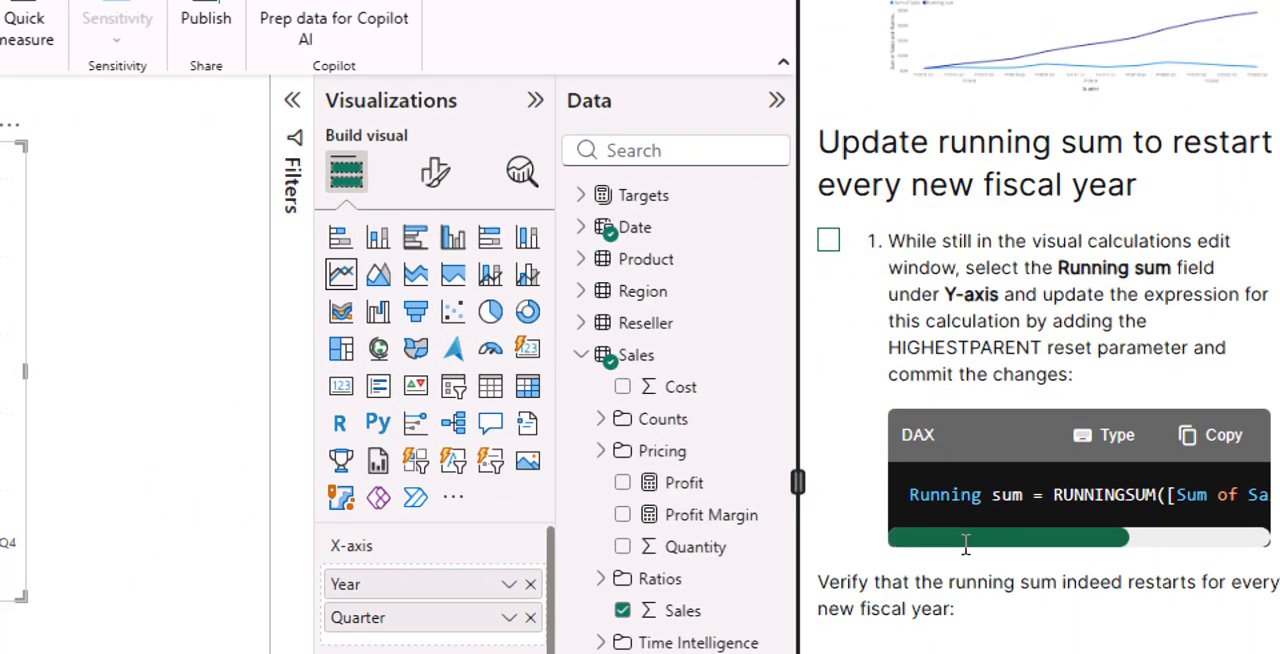
scroll(966, 557, "up", 5)
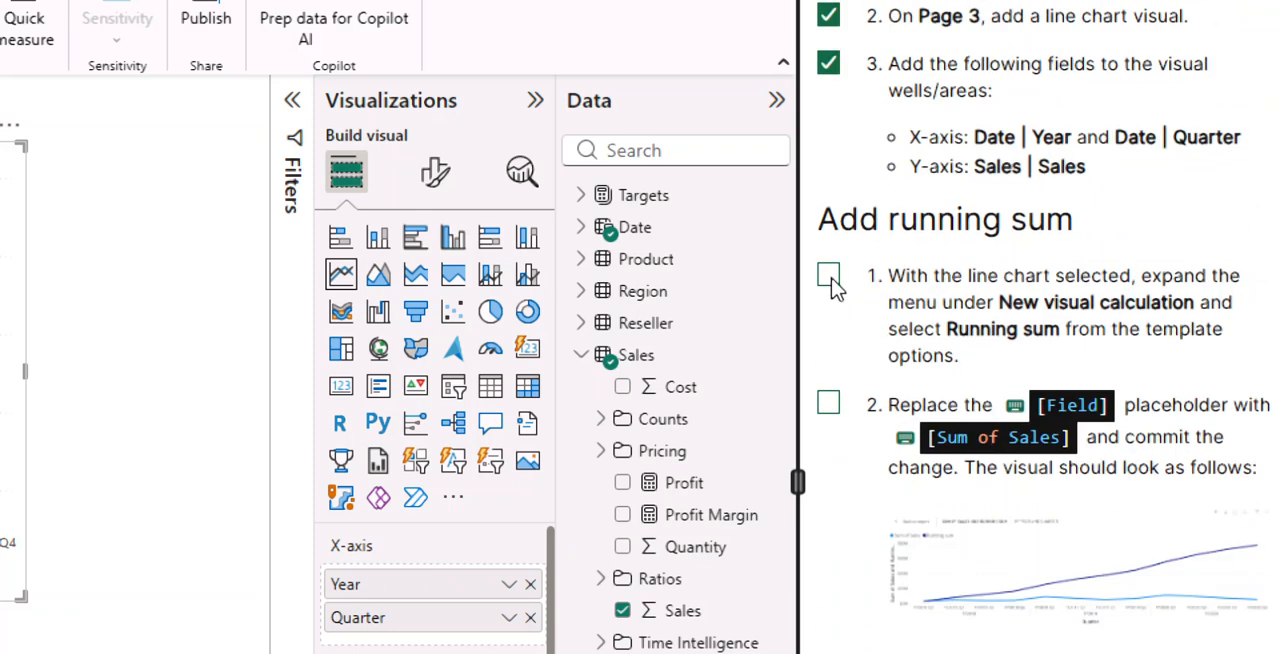
scroll(830, 306, "up", 1)
scroll(840, 312, "down", 1)
left_click(829, 276)
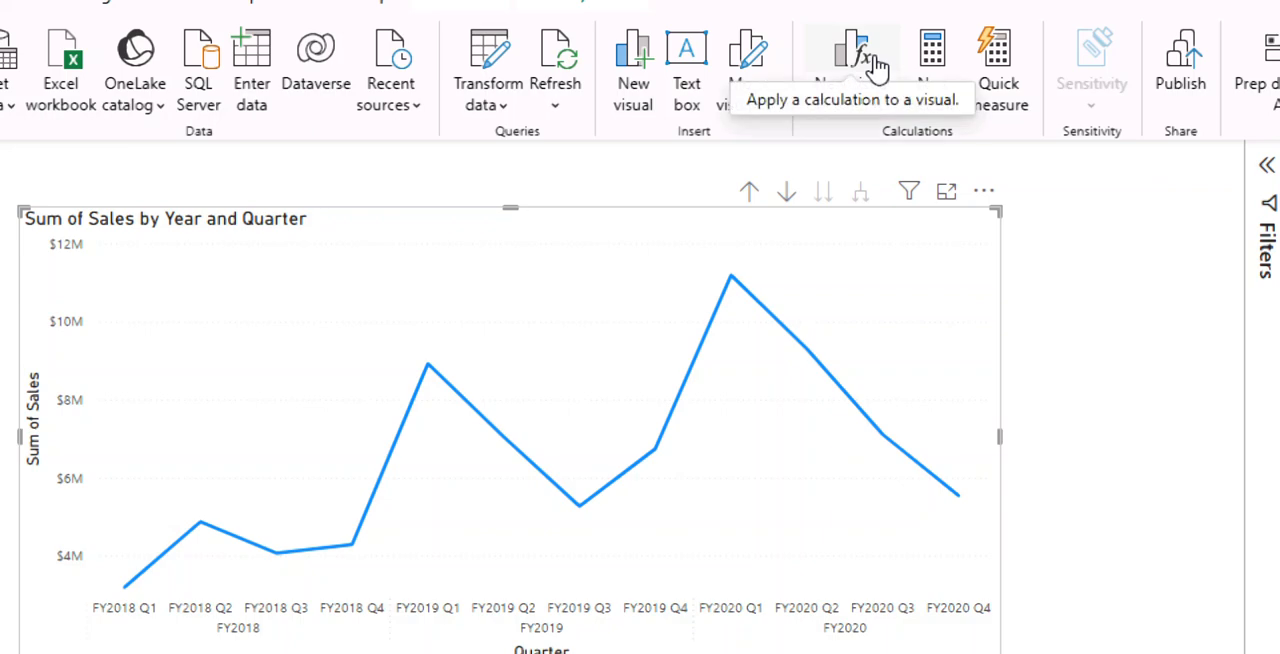
left_click(876, 68)
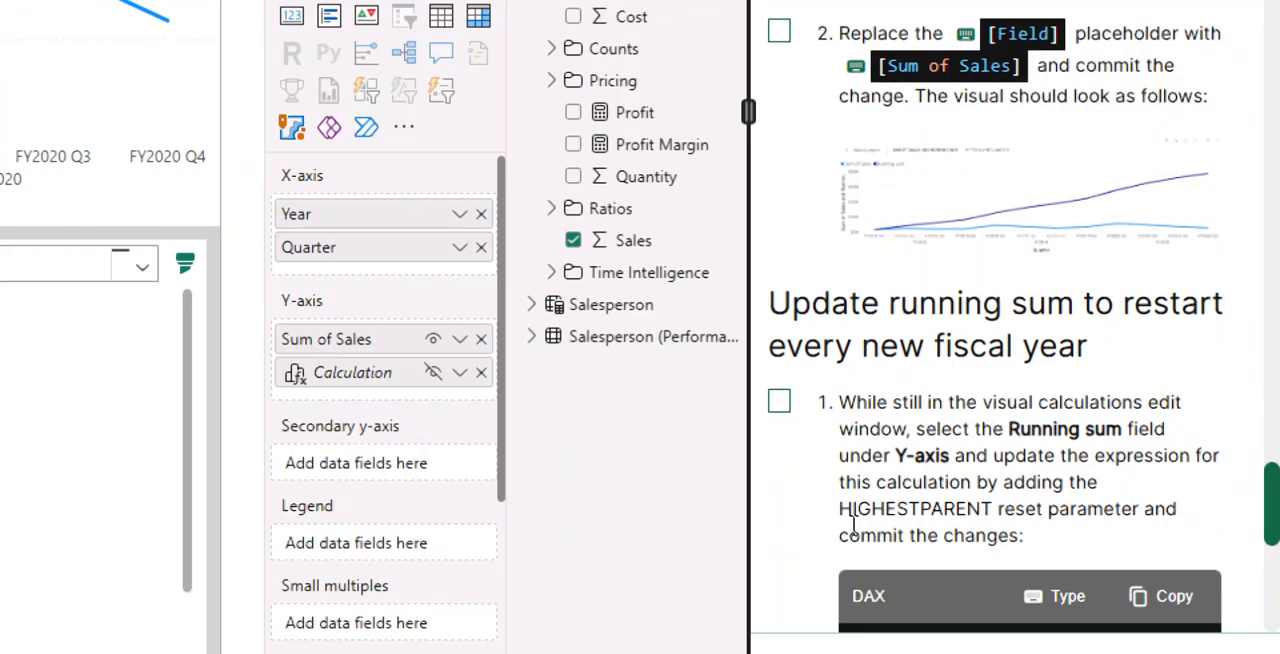
- Mark instruction 1 of Update running sum to restart every new fiscal year as done and copy its DAX expression
scroll(850, 470, "down", 2)
scroll(828, 402, "down", 1)
left_click(779, 136)
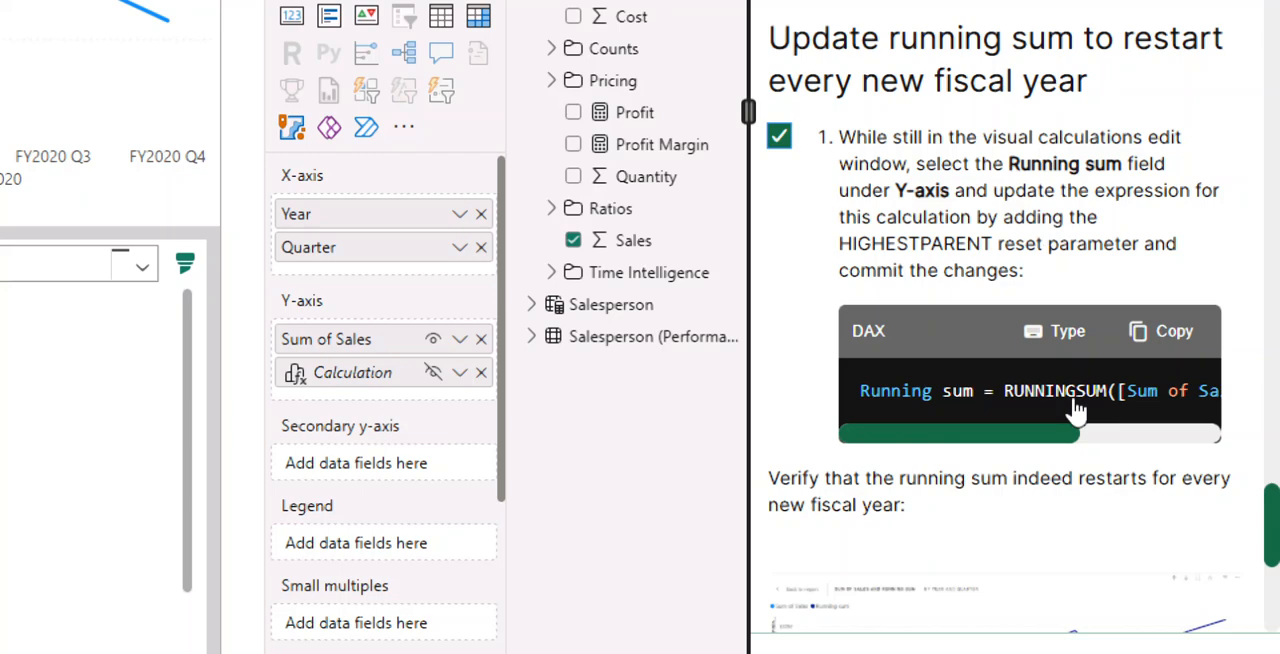
left_click(1193, 333)
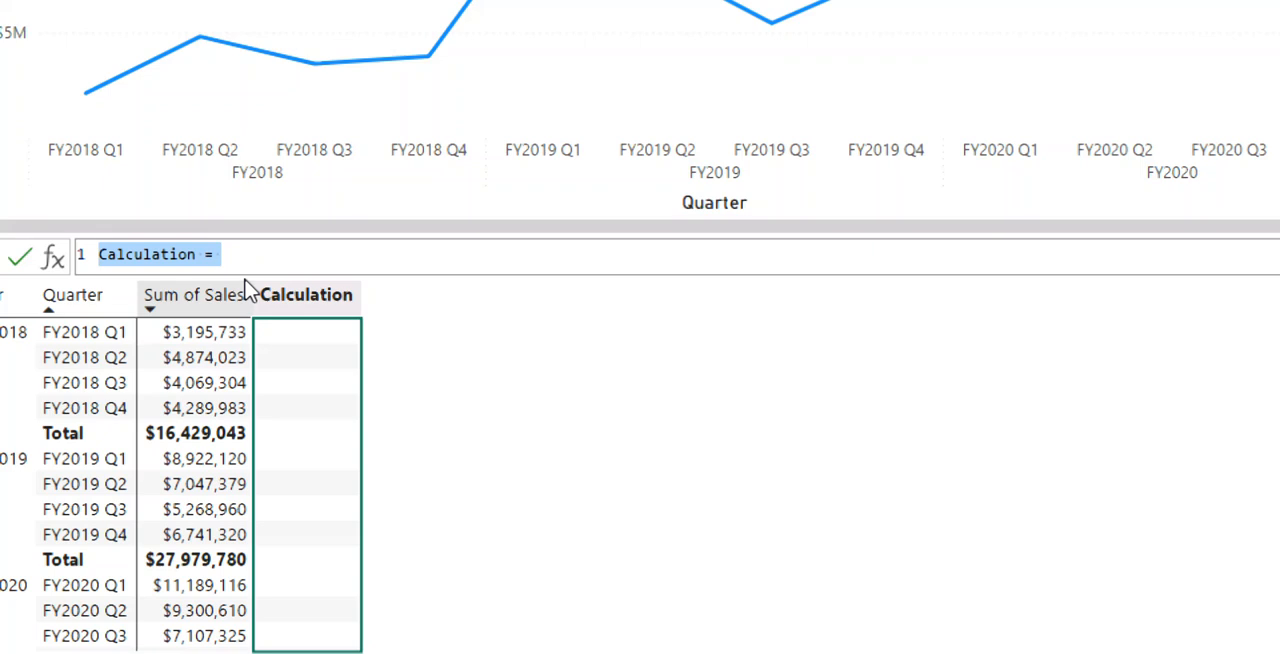
- Replace the default calculation formula with Running sum = RUNNINGSUM([Sum of Sales], HIGHESTPARENT)
left_click(251, 258)
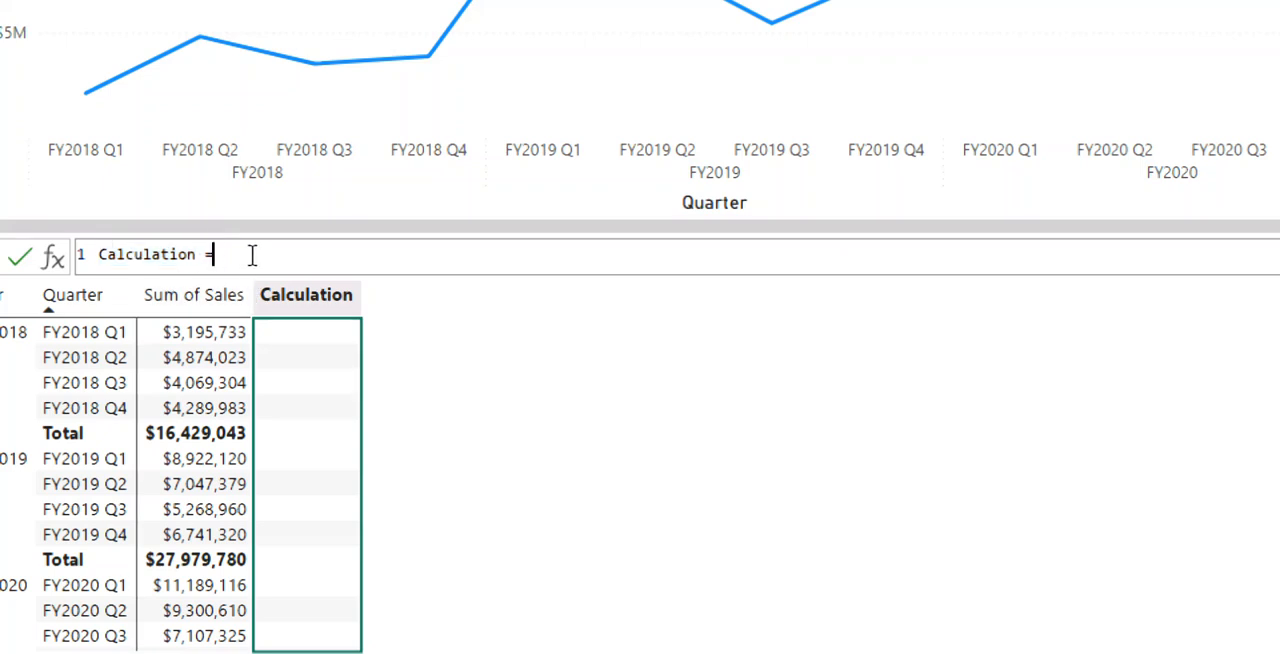
key("BackSpace")
key("BackSpace")
key("BackSpace")
key("BackSpace")
key("BackSpace")
key("BackSpace")
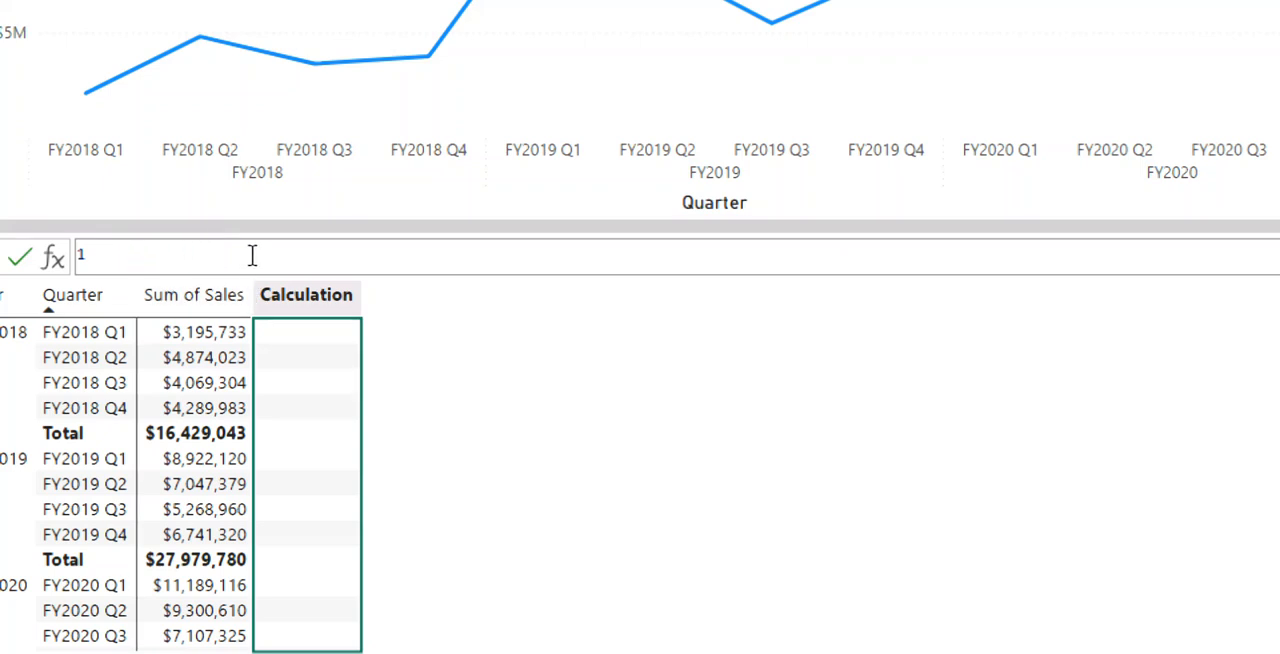
key("ctrl+v")
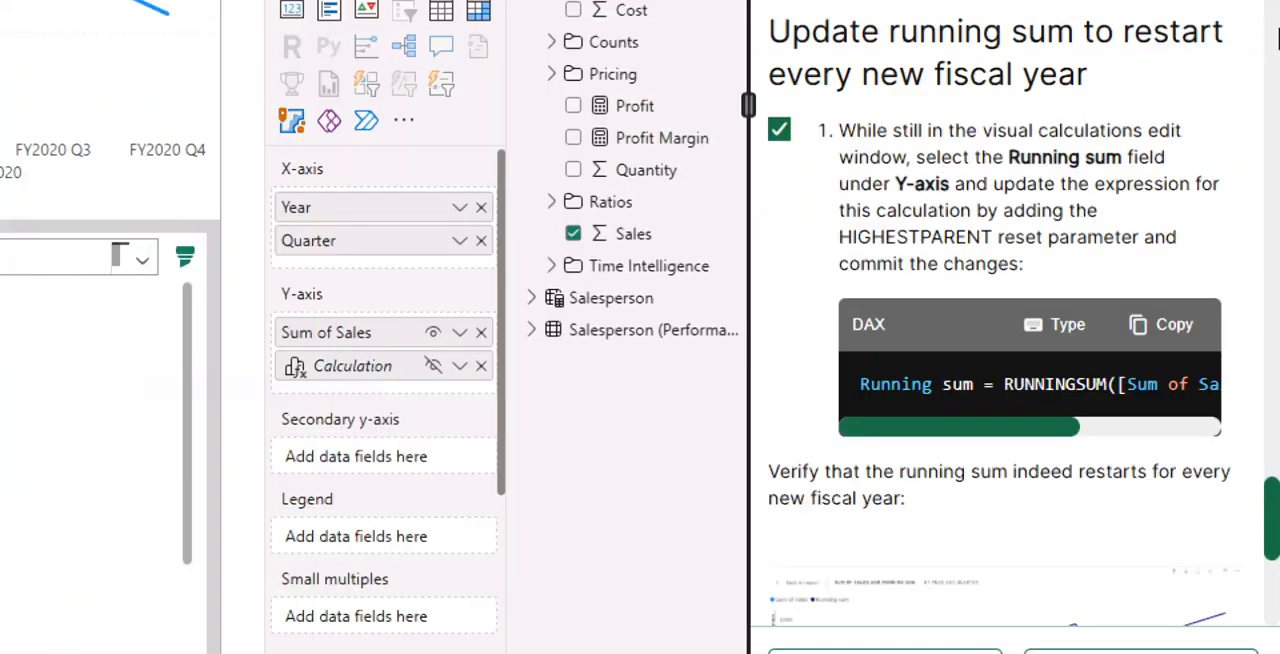
- Reread the Add running sum instructions and clear the pasted expression from the formula
scroll(820, 200, "up", 5)
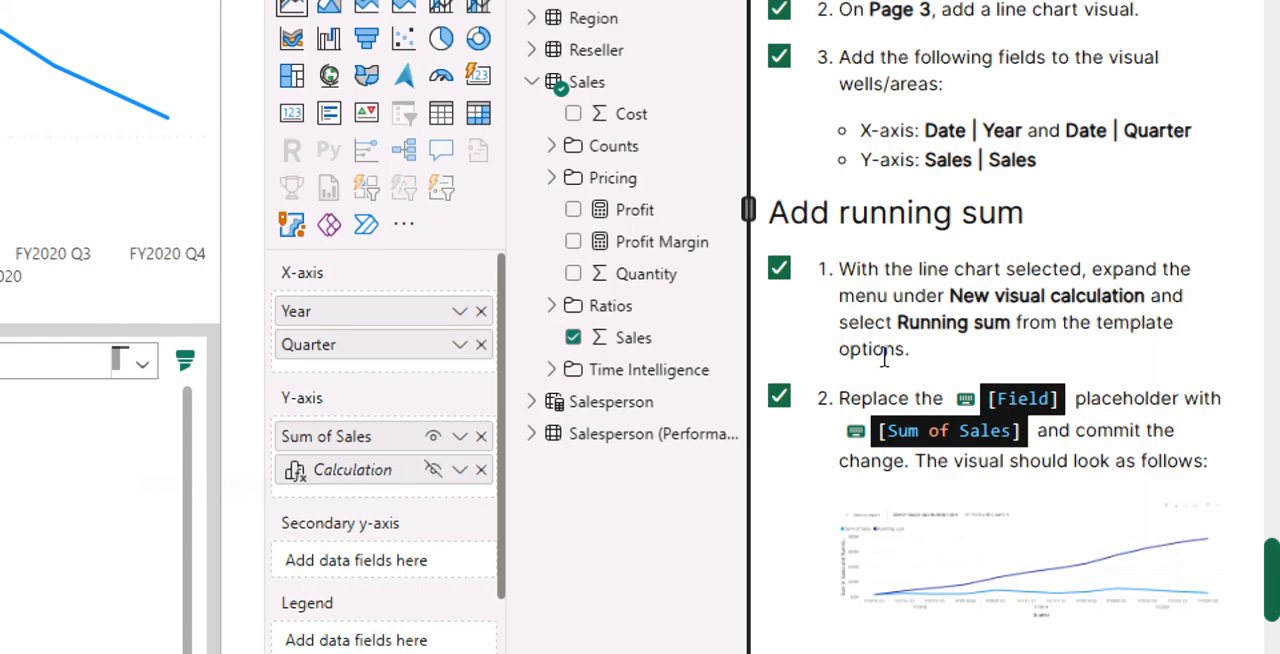
scroll(887, 361, "up", 3)
scroll(889, 358, "down", 3)
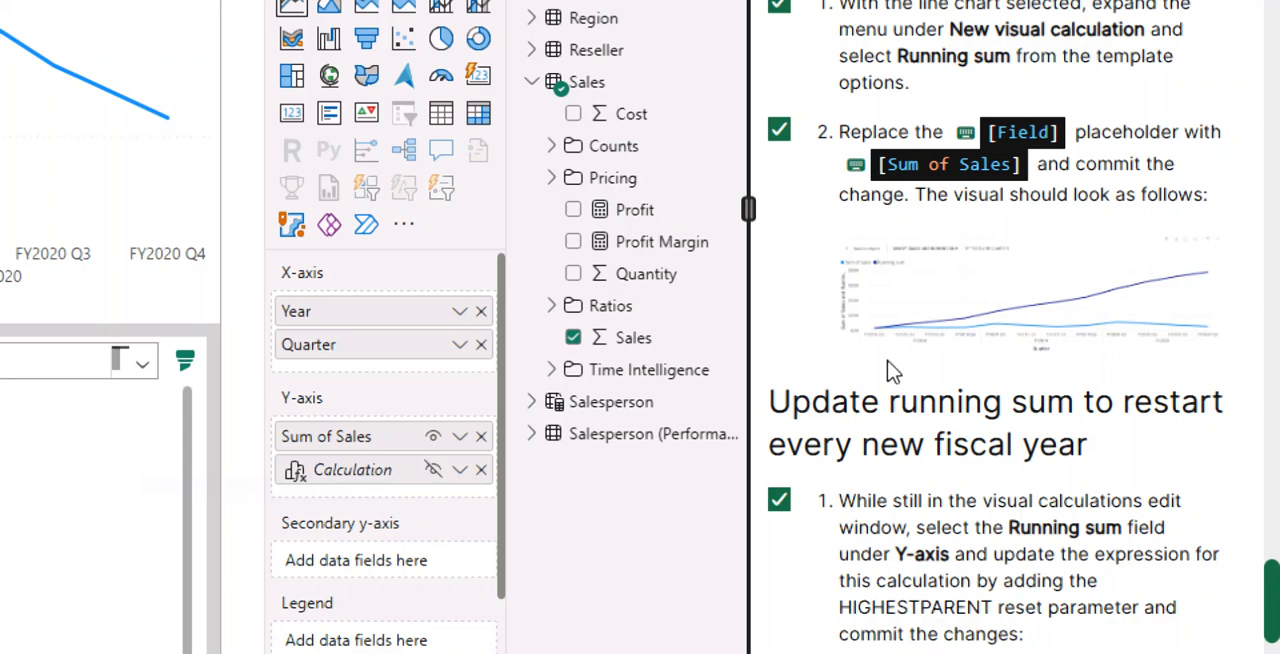
scroll(890, 368, "up", 1)
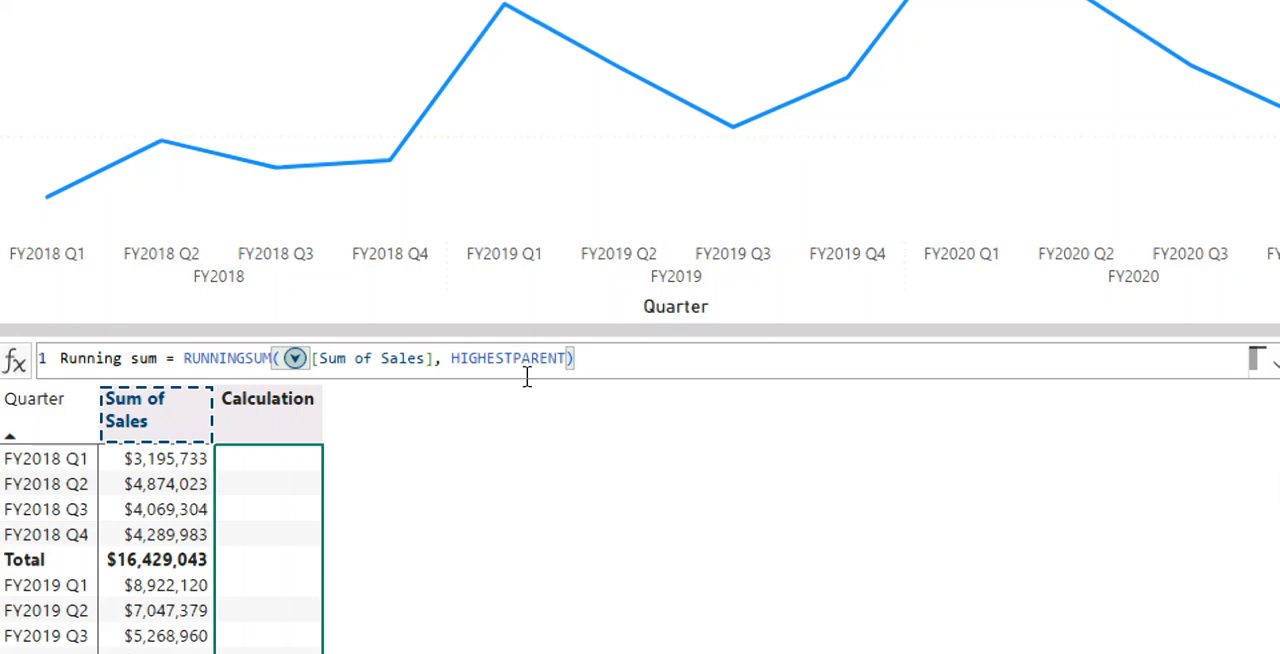
left_click_drag(574, 357, 57, 362)
key("BackSpace")
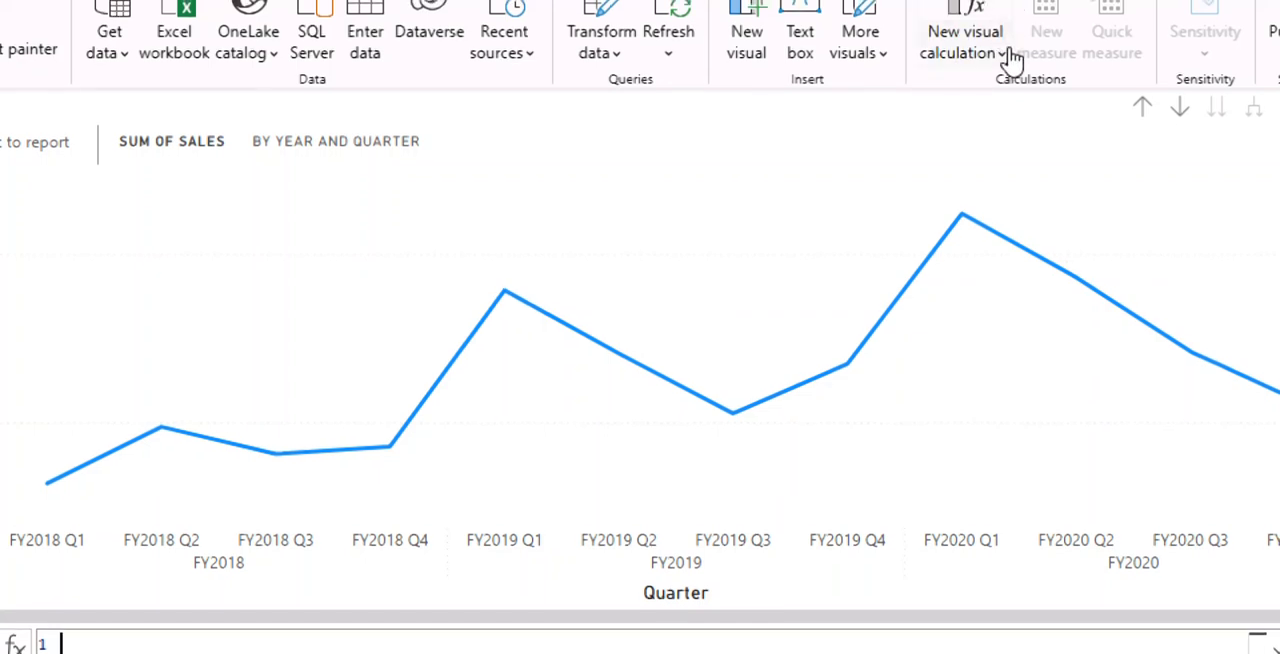
- Add a Running sum visual calculation from the template options, replace its [Field] placeholder with [Sum of Sales], and commit it
left_click(1008, 55)
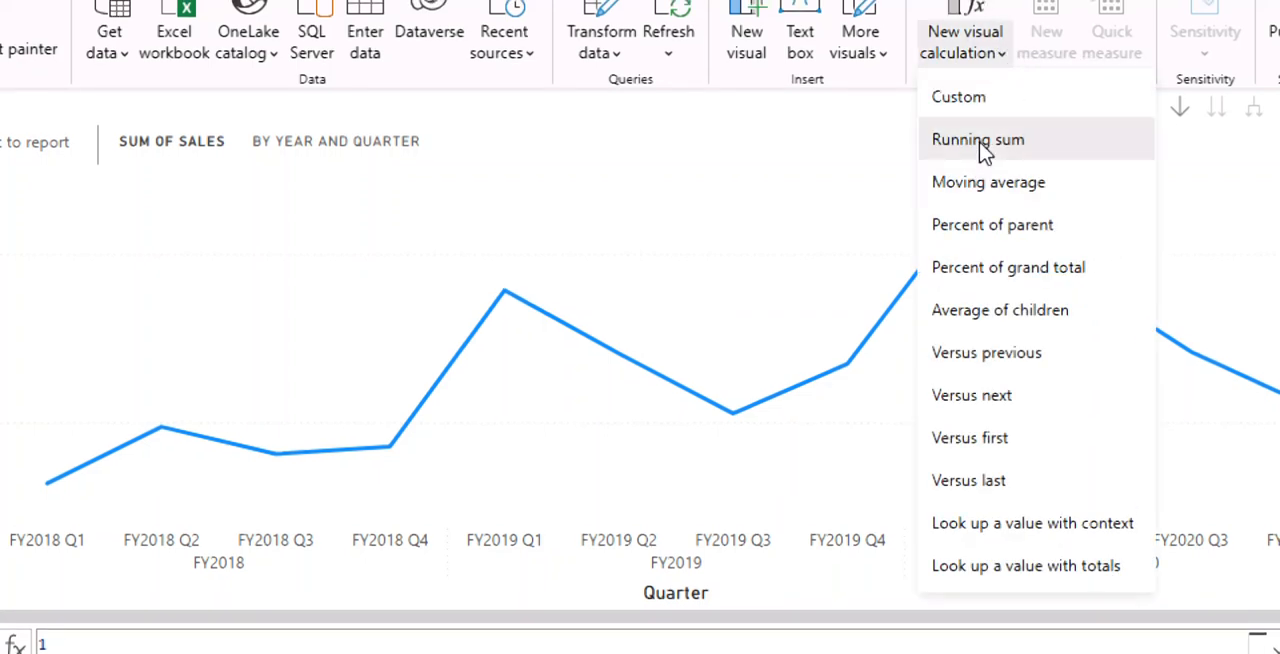
left_click(980, 141)
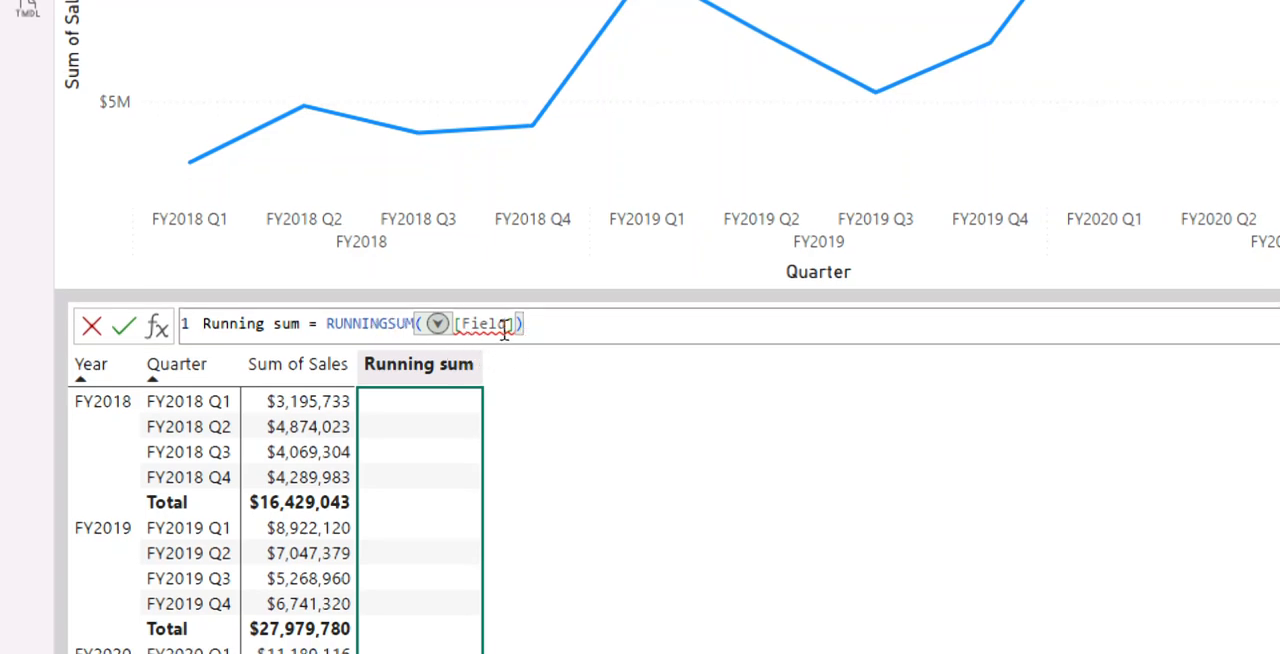
double_click(505, 329)
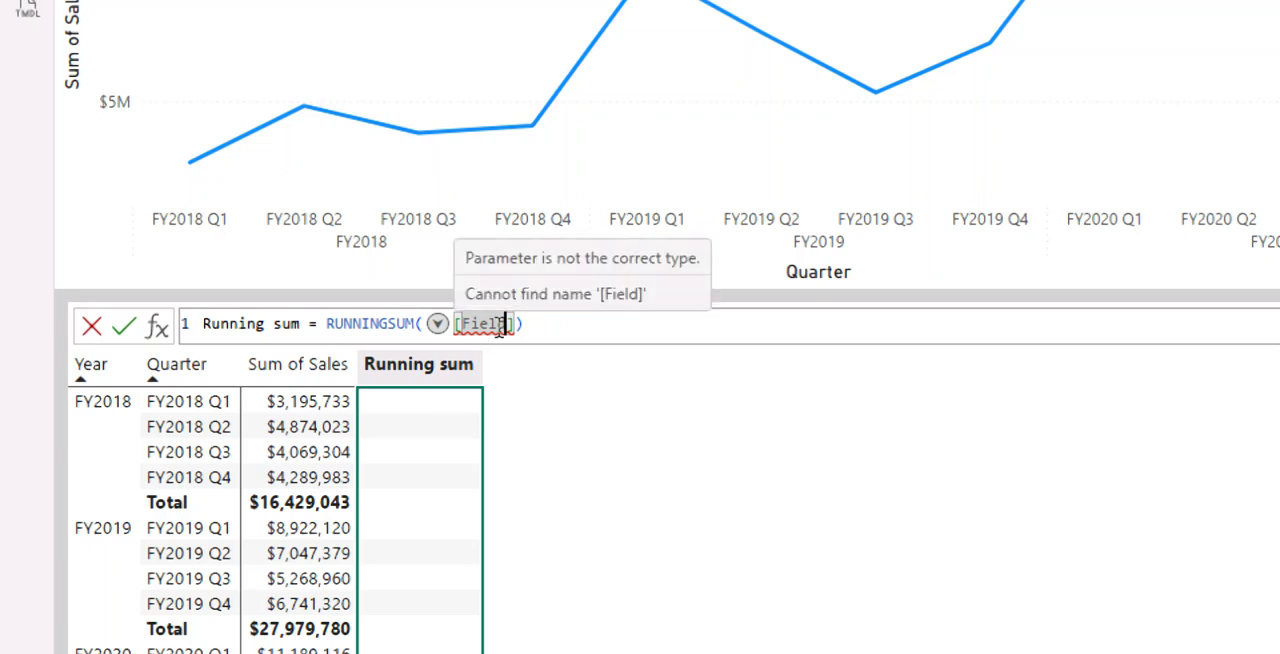
key("BackSpace")
key("BackSpace")
key("BackSpace")
key("BackSpace")
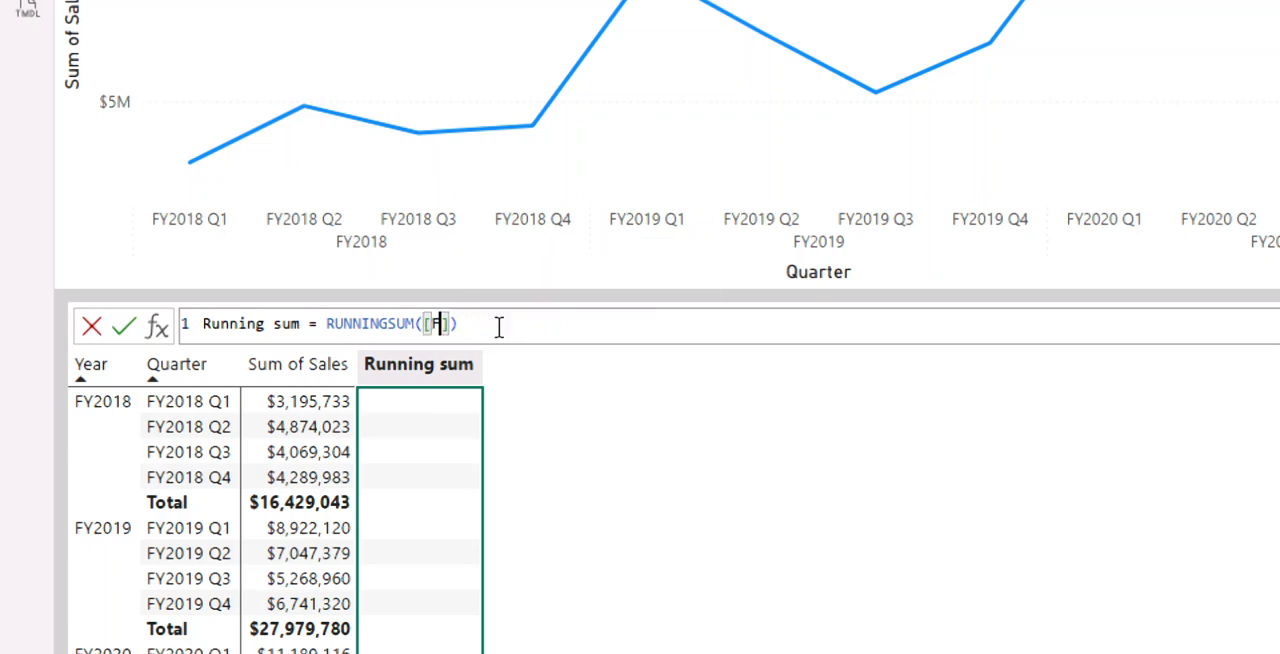
key("BackSpace")
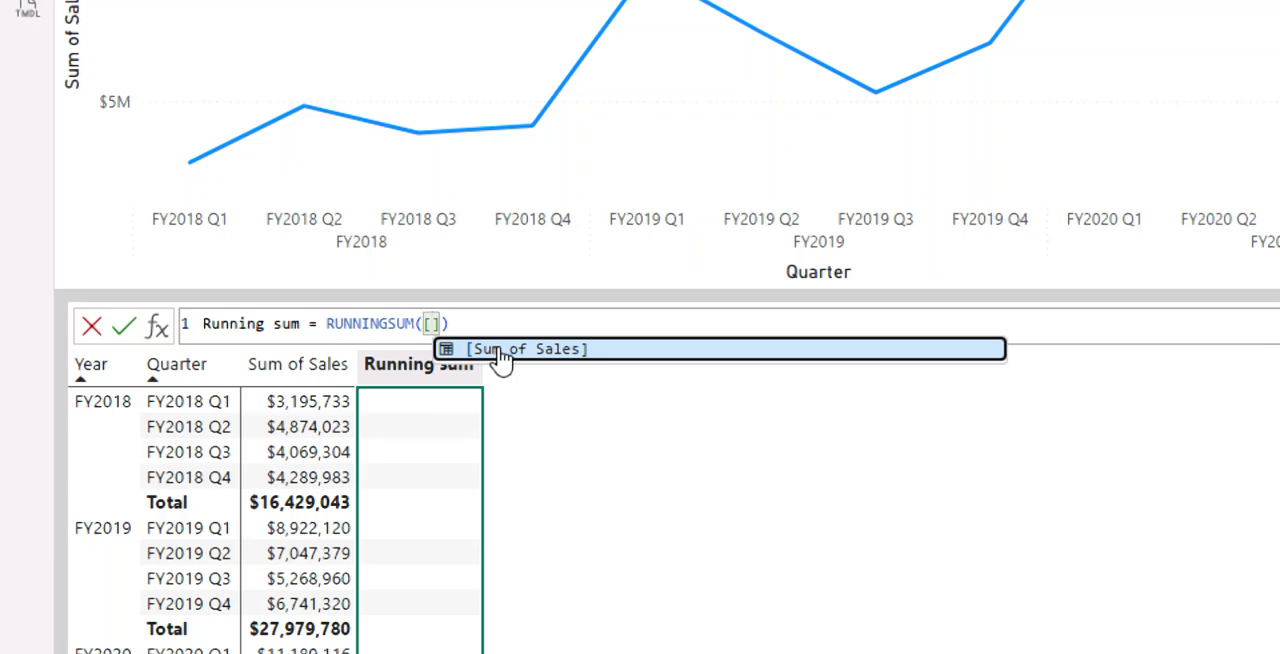
left_click(500, 352)
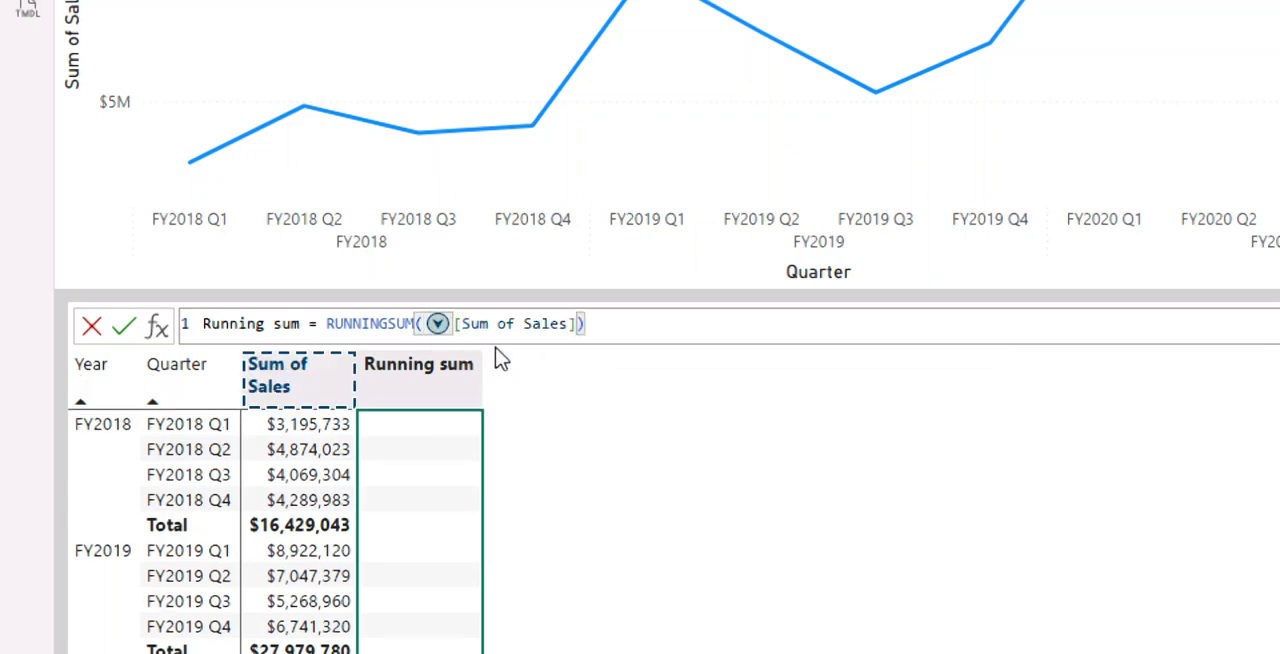
key("Return")
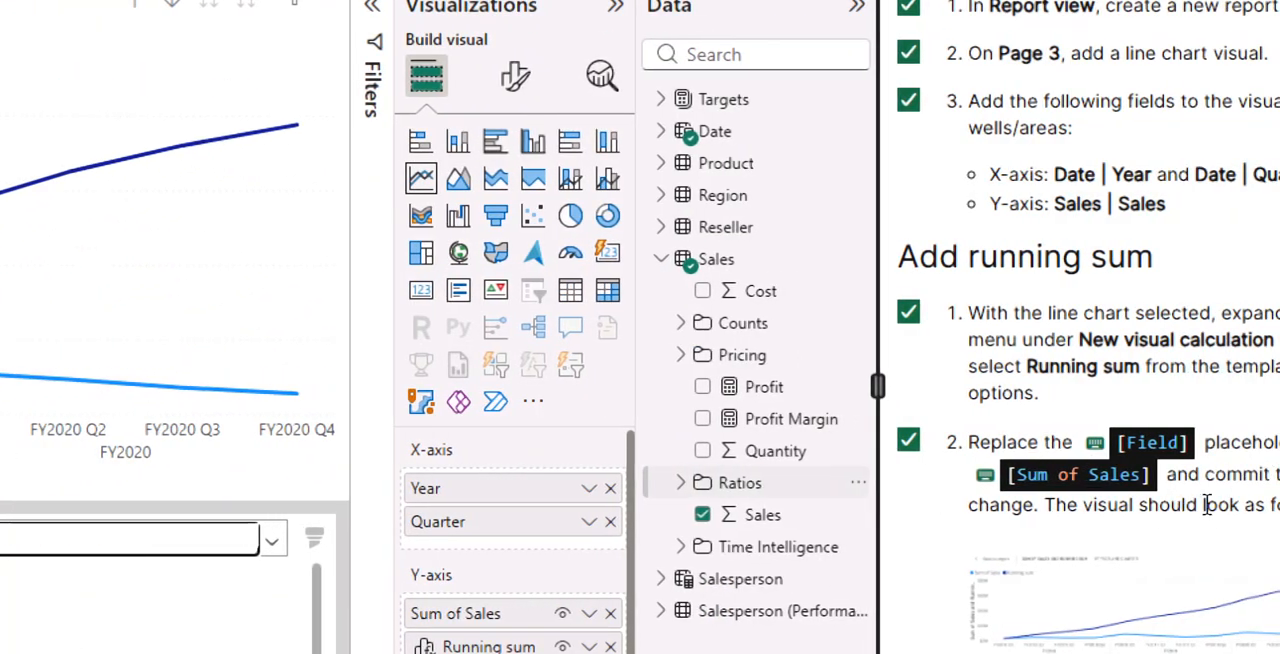
- Review the Update running sum to restart every new fiscal year instructions and copy their DAX expression
scroll(1260, 510, "down", 3)
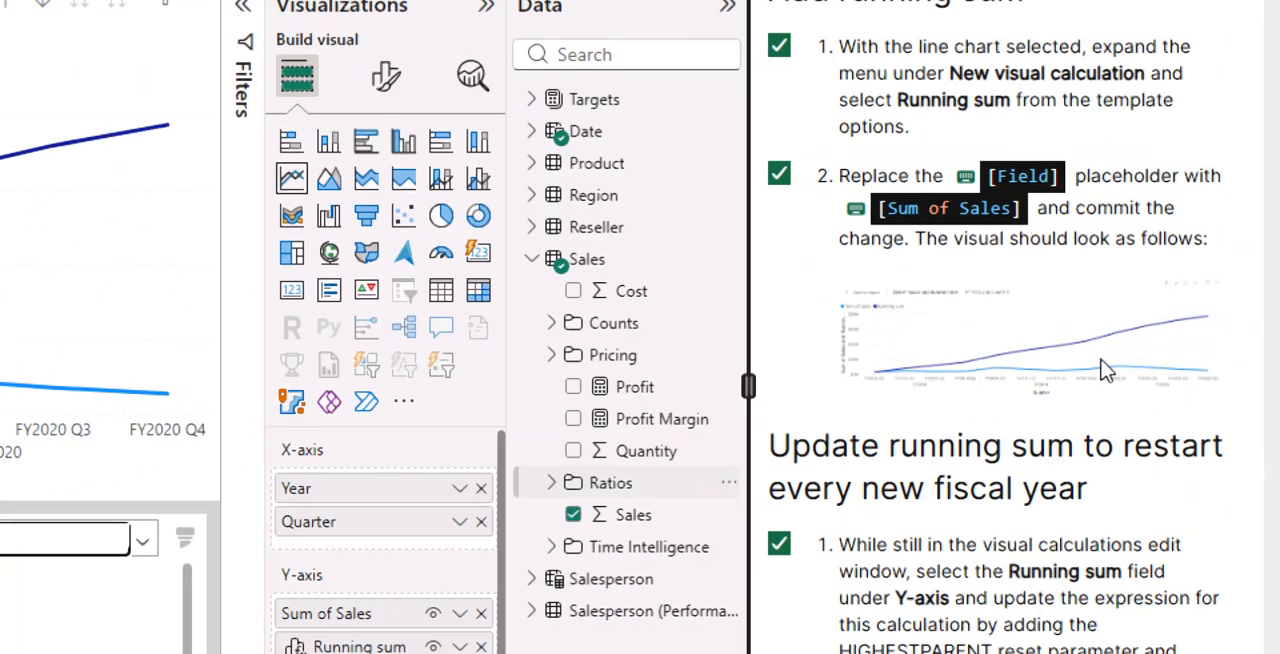
scroll(857, 440, "down", 5)
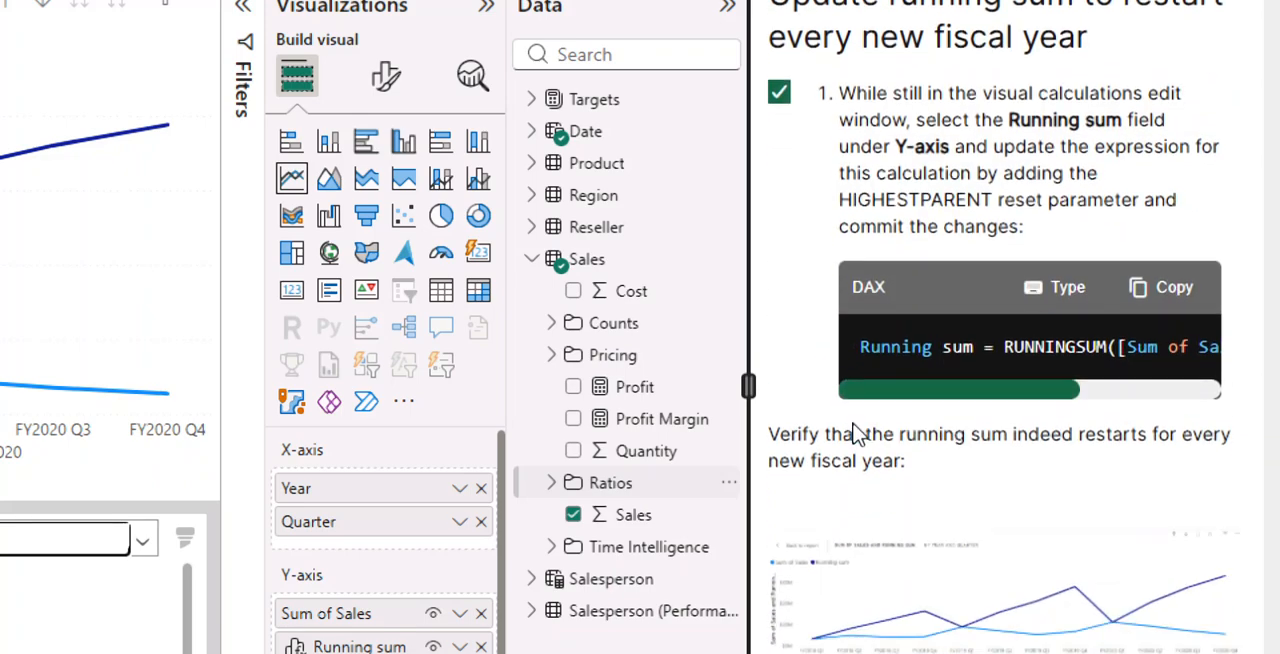
scroll(857, 435, "down", 5)
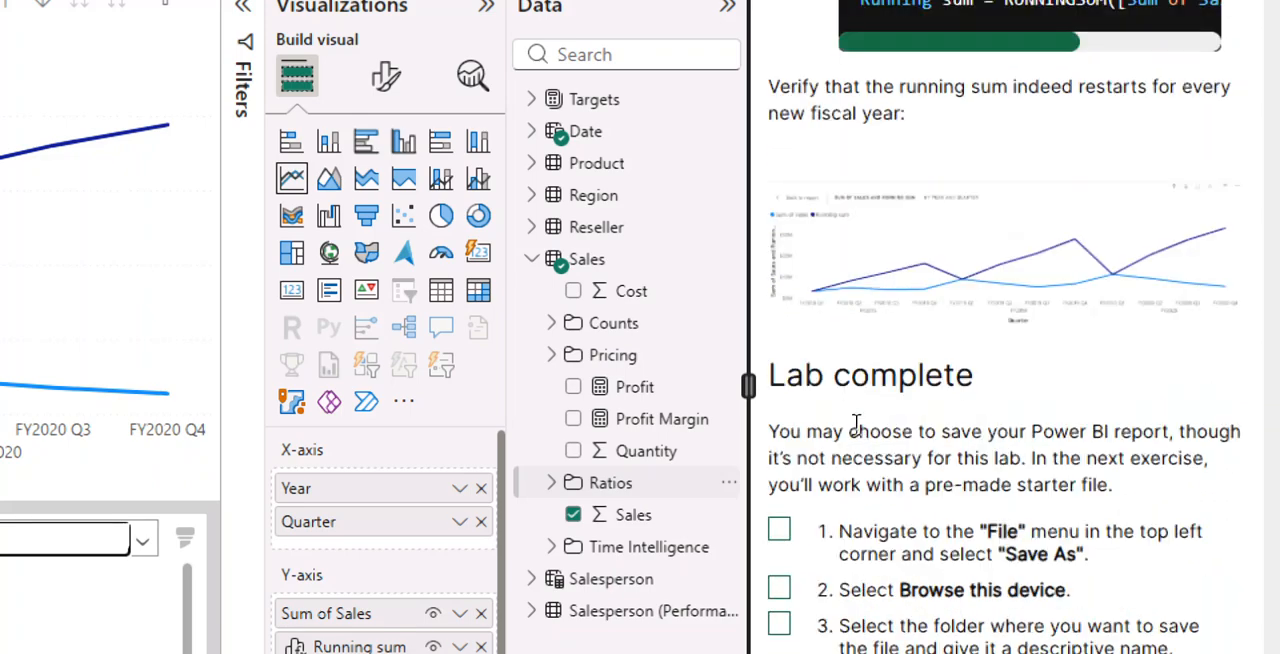
scroll(857, 425, "up", 3)
scroll(851, 434, "up", 2)
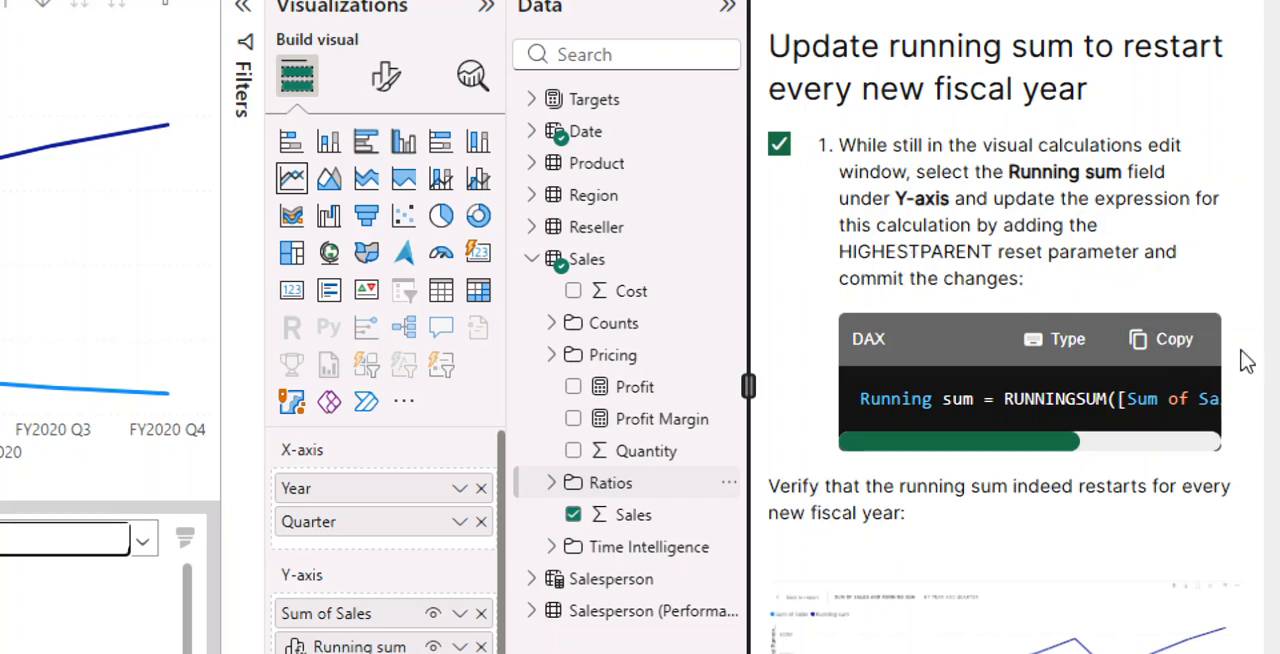
left_click(1181, 352)
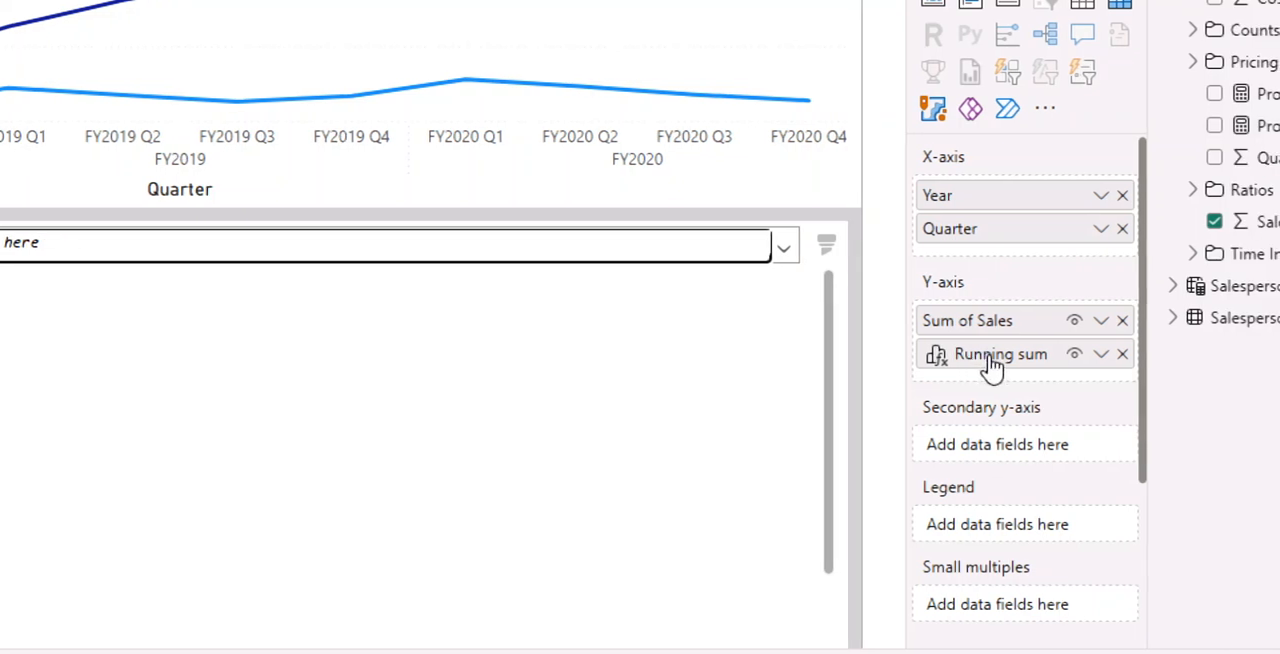
- Replace the Running sum field's formula with Running sum = RUNNINGSUM([Sum of Sales], HIGHESTPARENT) and commit it
left_click(997, 358)
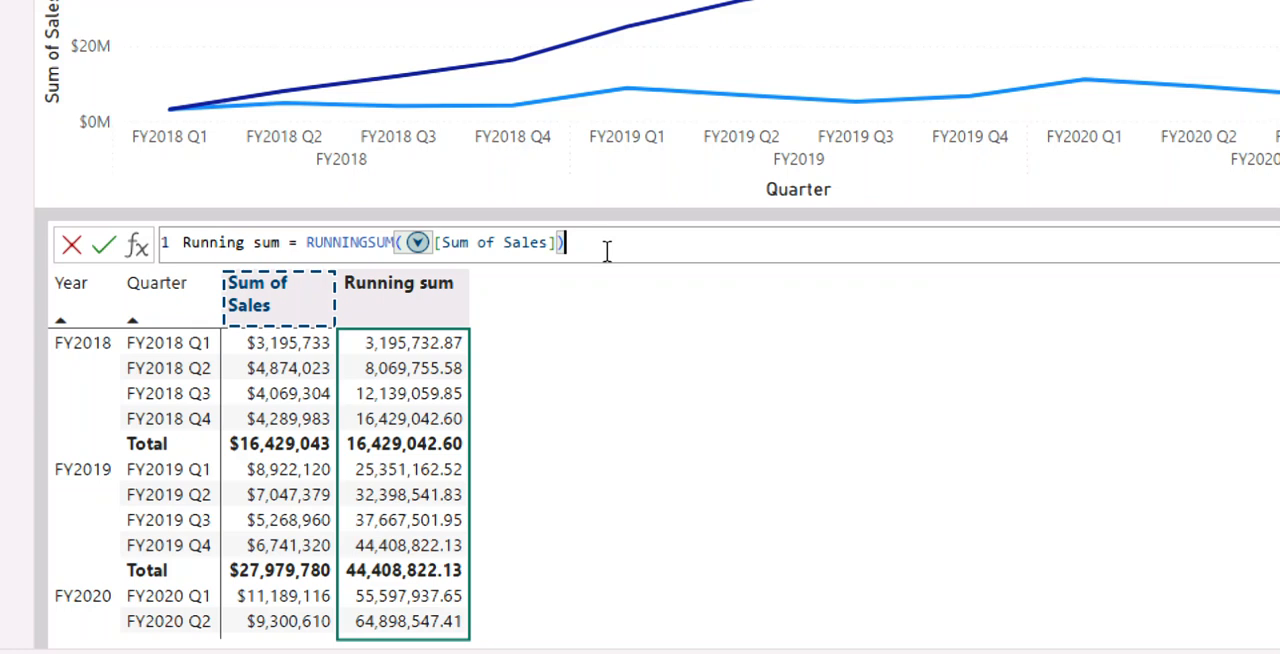
key("BackSpace")
key("BackSpace")
key("BackSpace")
key("BackSpace")
key("BackSpace")
key("BackSpace")
key("BackSpace")
key("BackSpace")
key("BackSpace")
key("BackSpace")
key("BackSpace")
key("BackSpace")
key("BackSpace")
key("BackSpace")
key("BackSpace")
key("BackSpace")
key("BackSpace")
key("BackSpace")
key("BackSpace")
key("BackSpace")
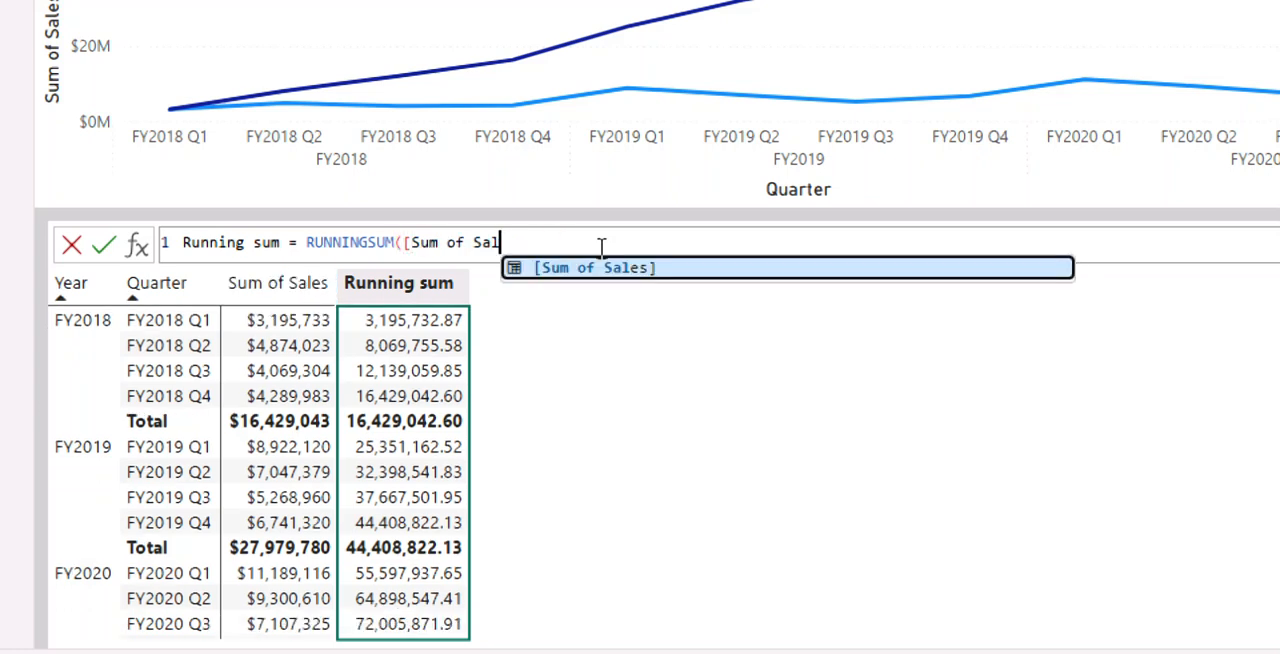
key("BackSpace")
key("BackSpace")
key("BackSpace")
key("BackSpace")
key("BackSpace")
key("BackSpace")
key("BackSpace")
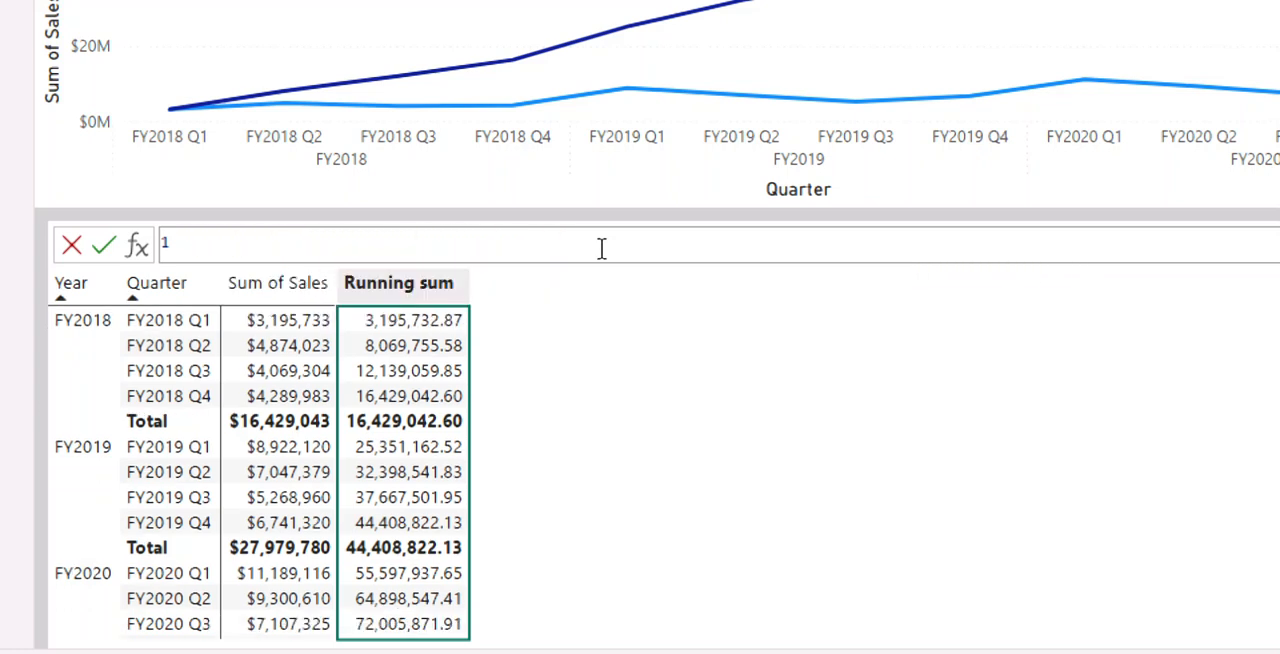
key("ctrl+z")
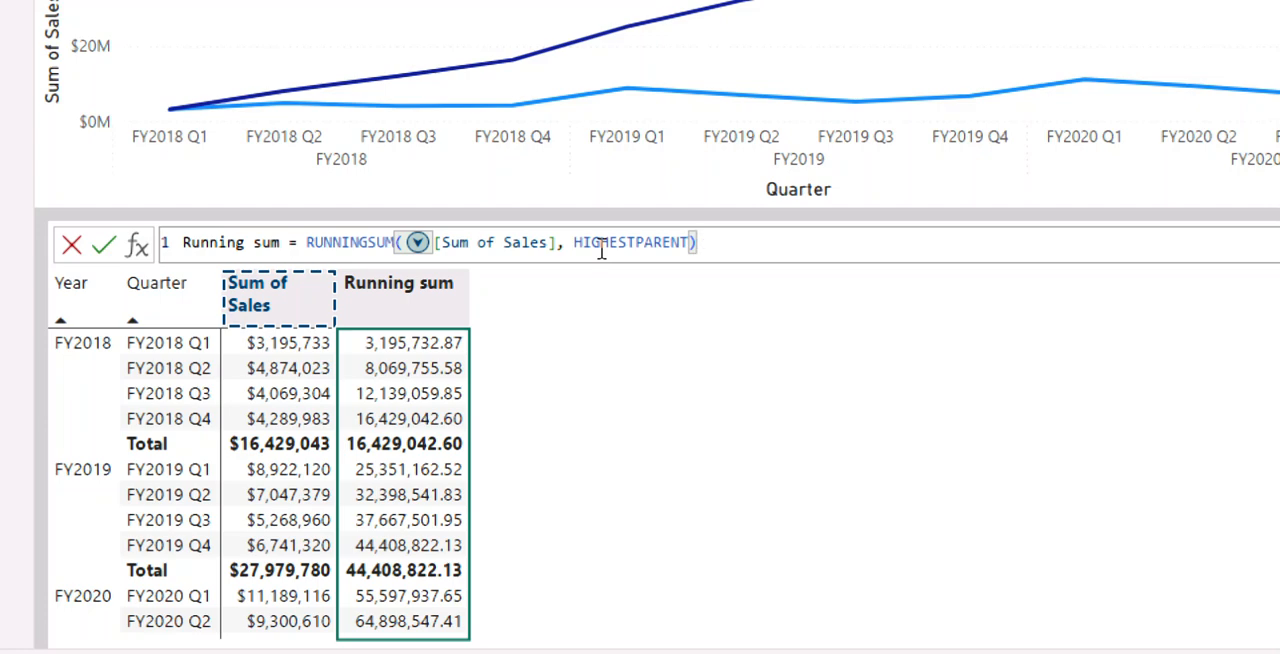
key("Return")
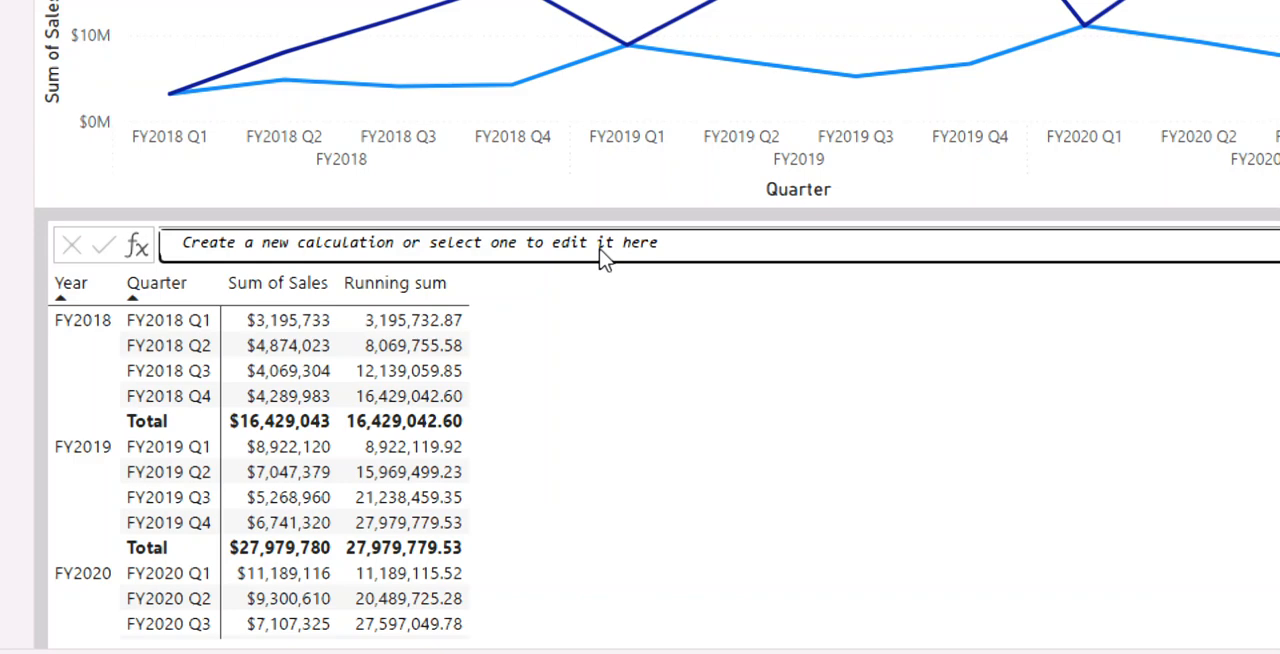
- Check the line chart's running sum around the fiscal year changes and mark Lab complete instructions 1 to 6 as done
mouse_move(527, 40)
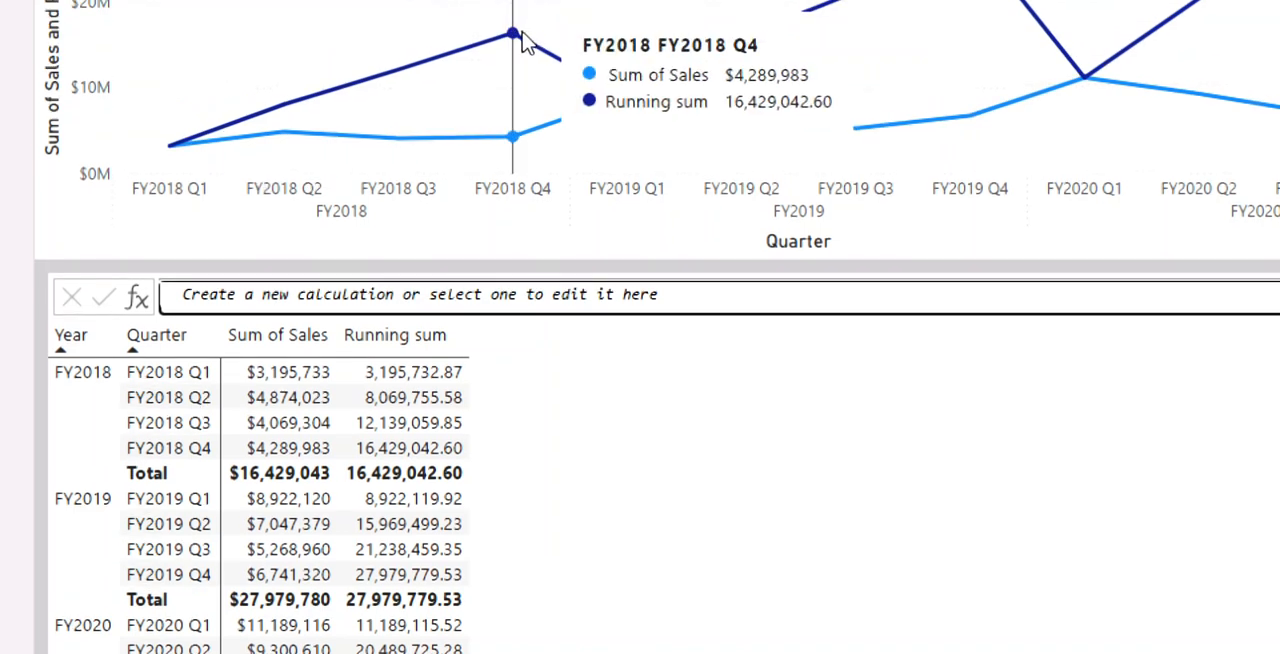
mouse_move(620, 97)
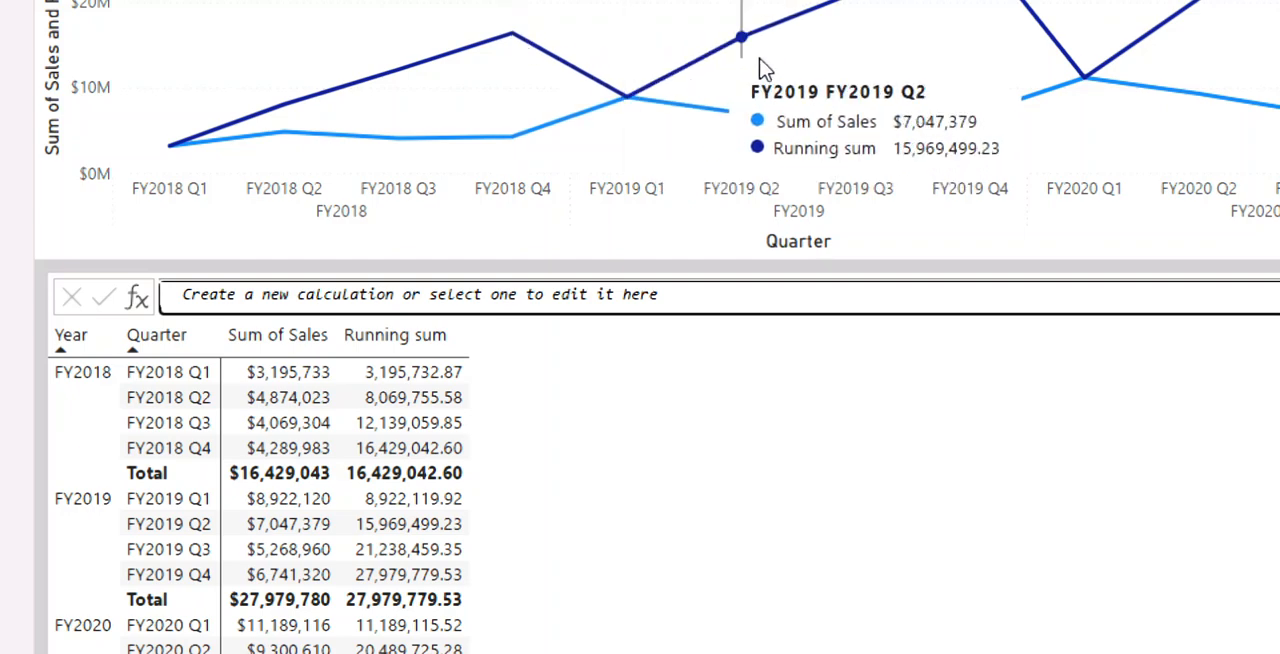
mouse_move(1080, 121)
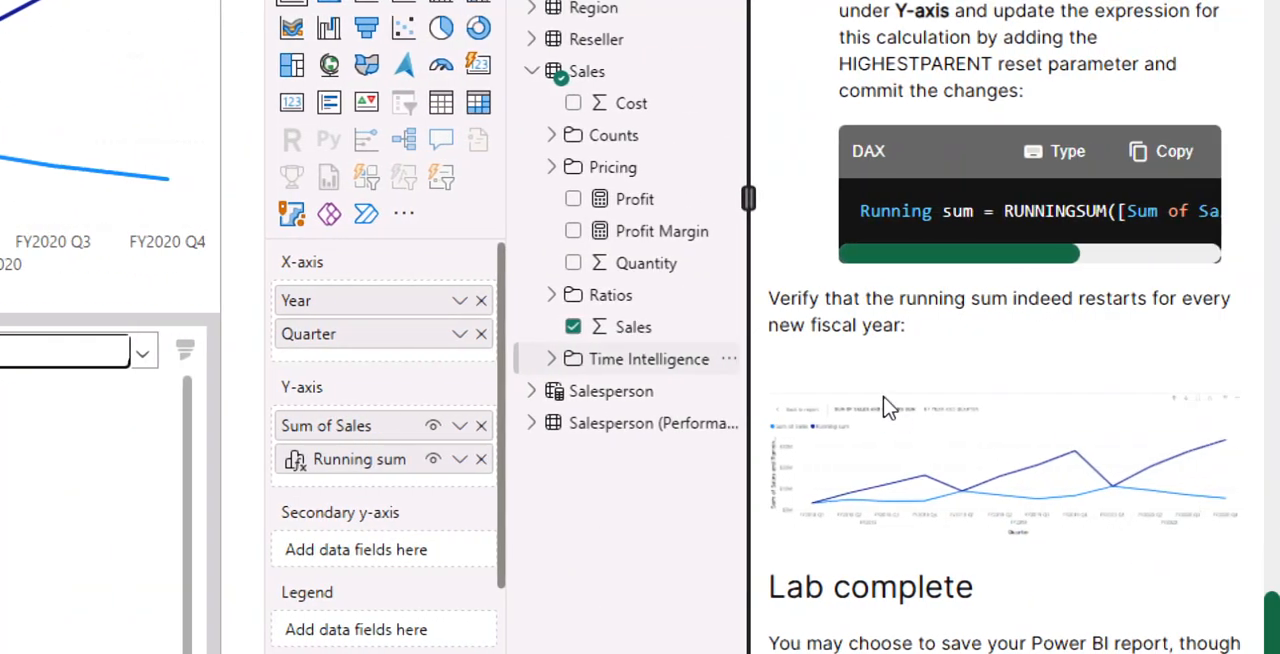
scroll(886, 403, "down", 5)
left_click(778, 502)
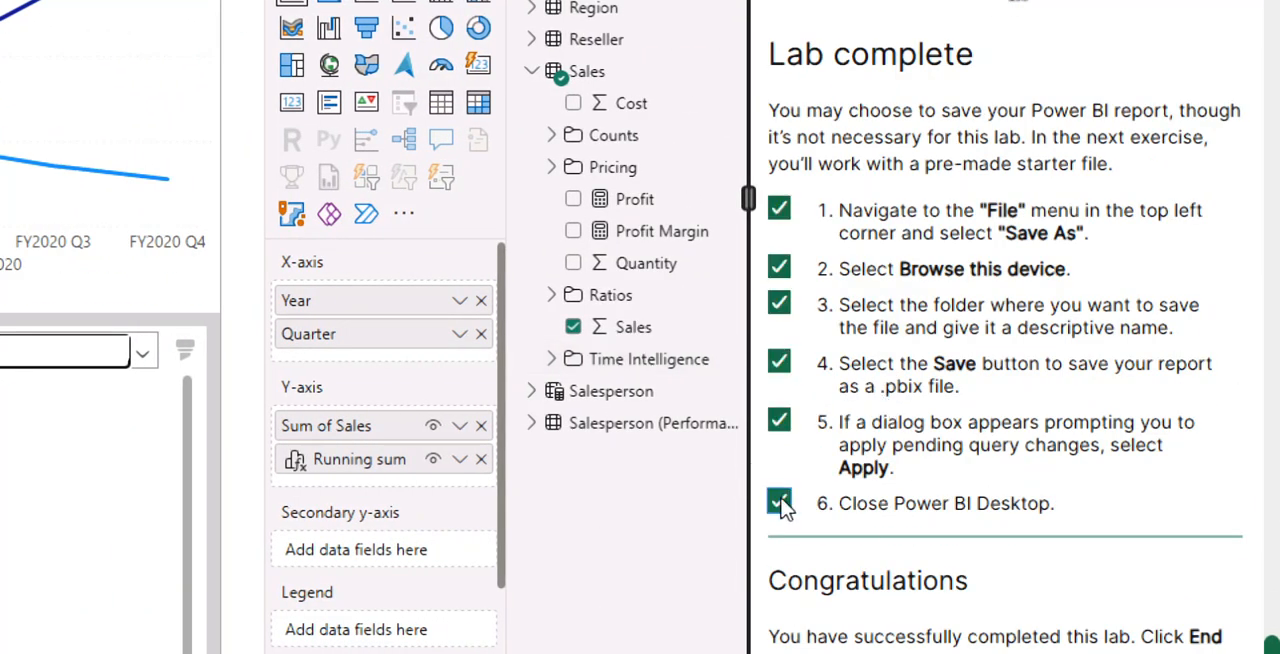